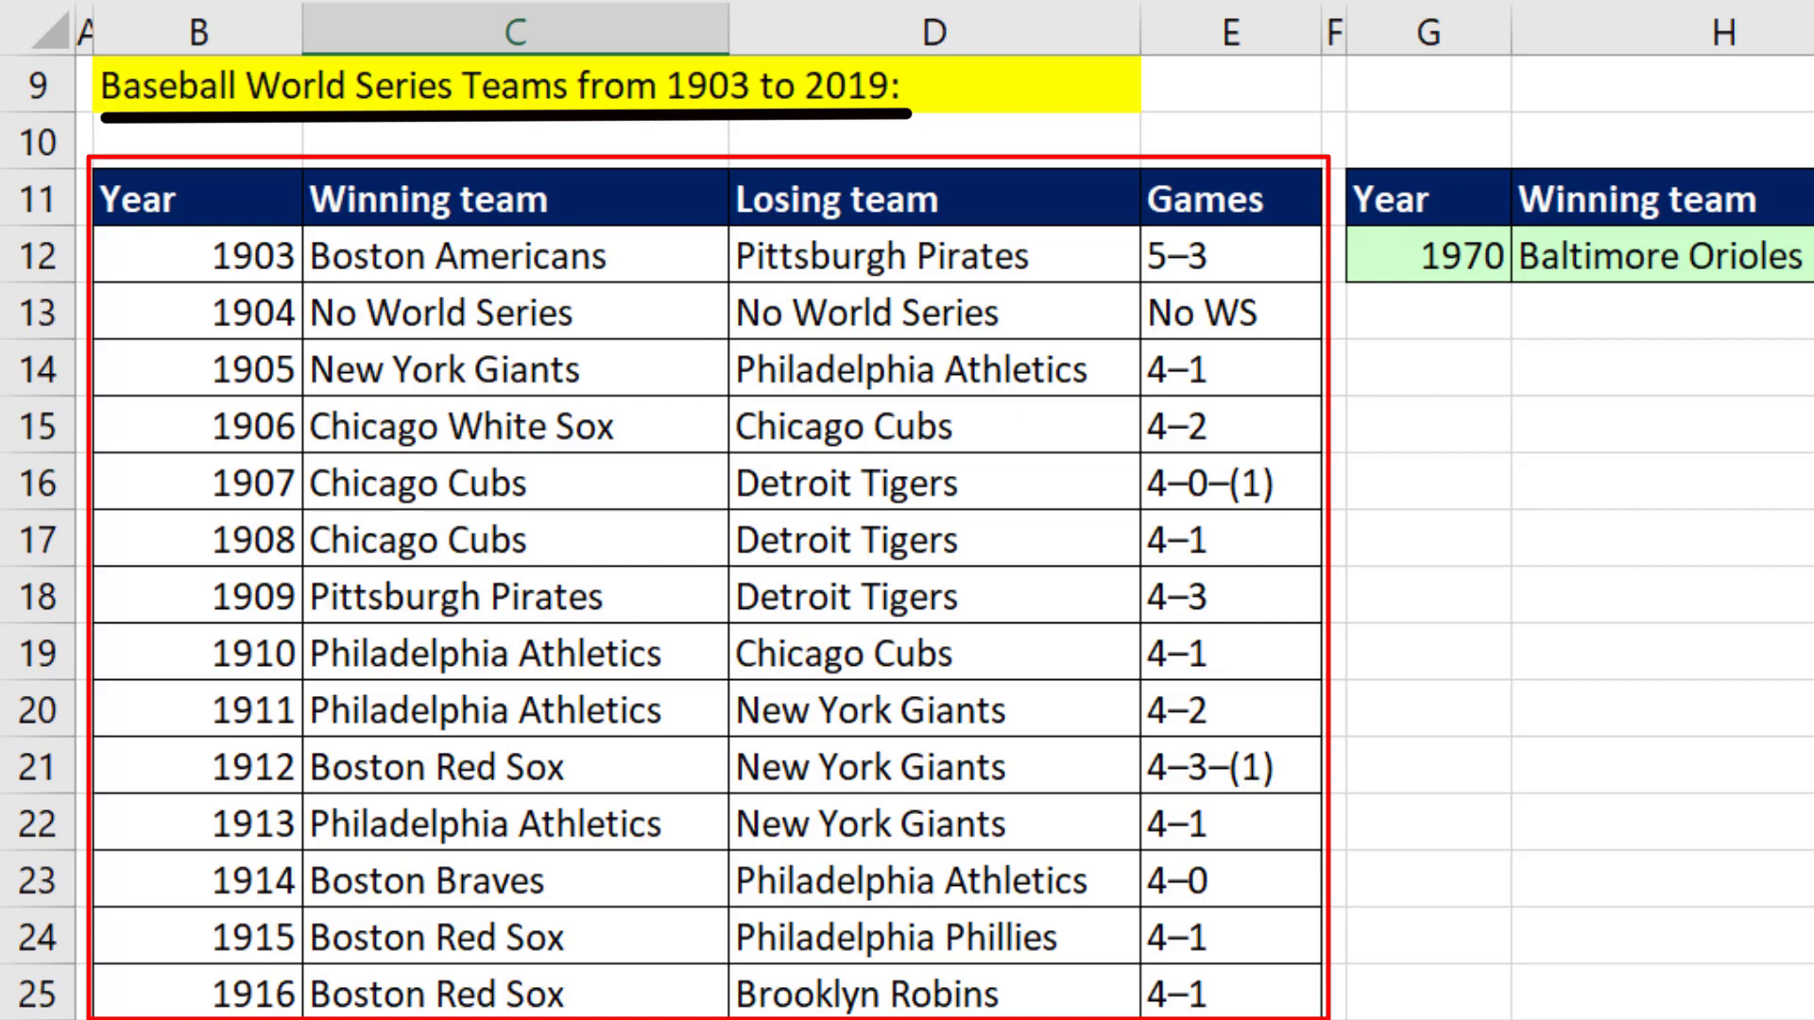
Step: Pick 1977 as the End Year in C5 from its dropdown list
click(747, 283)
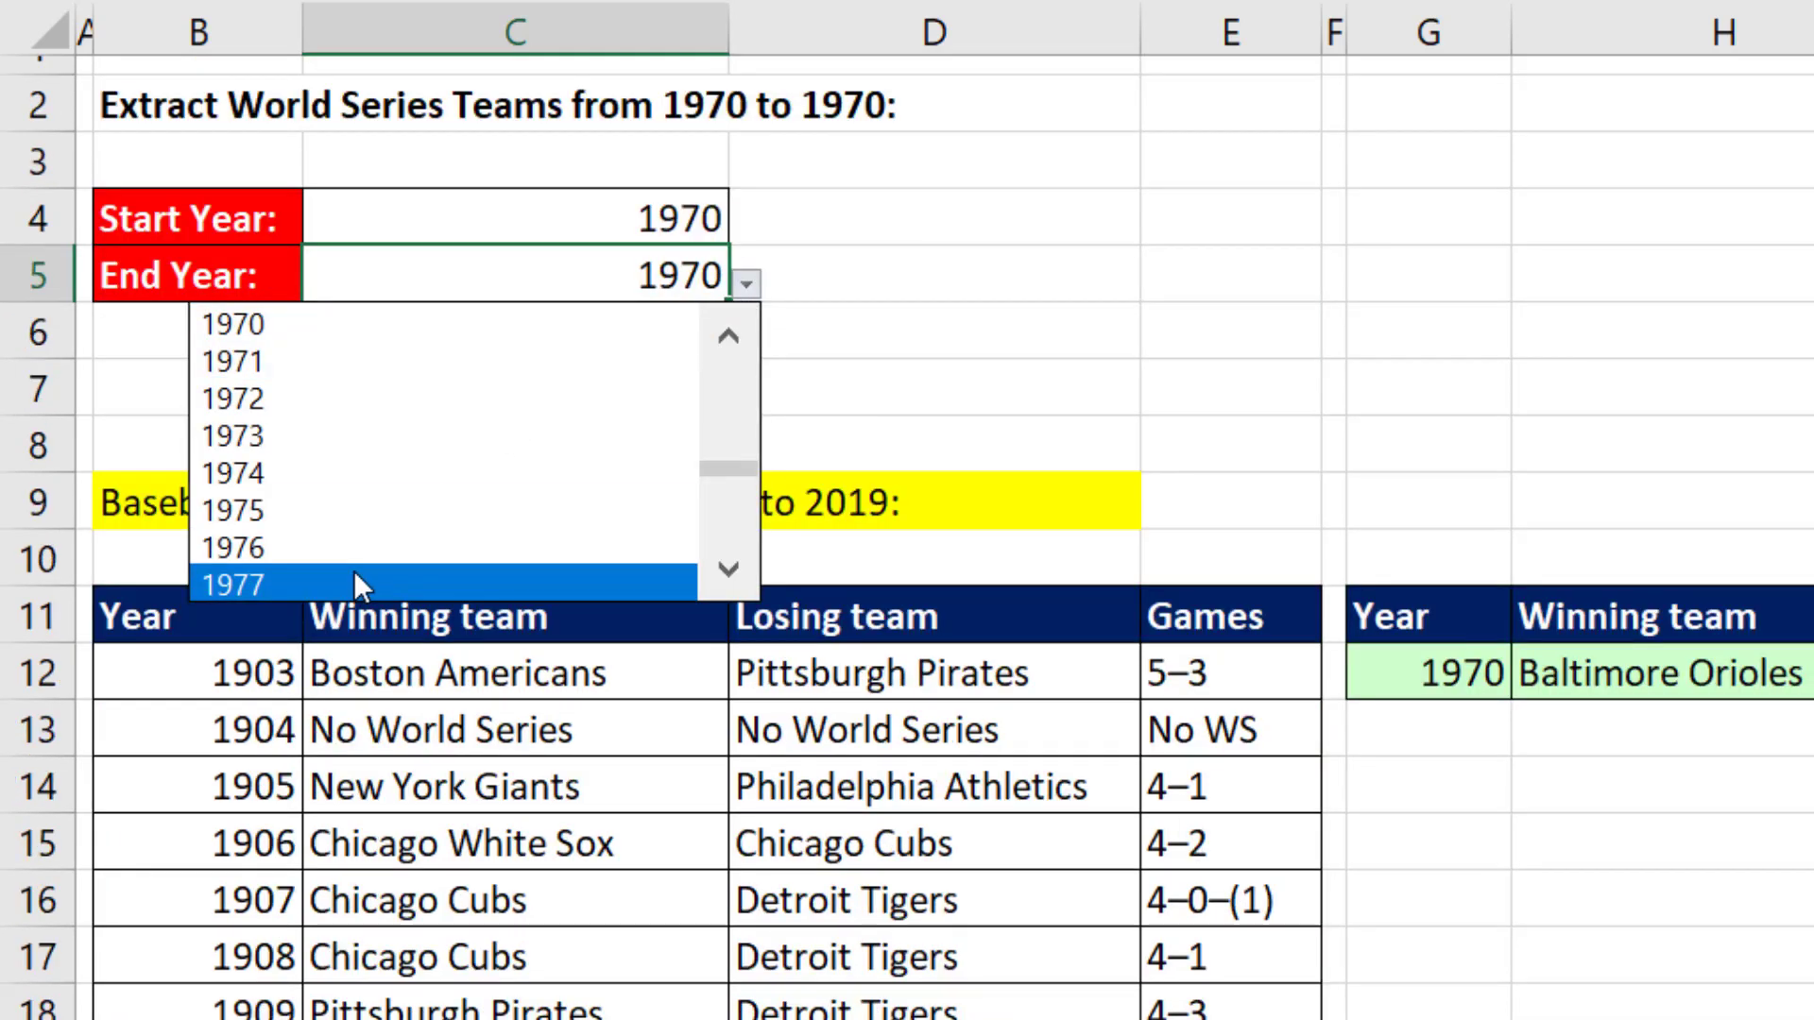
click(357, 583)
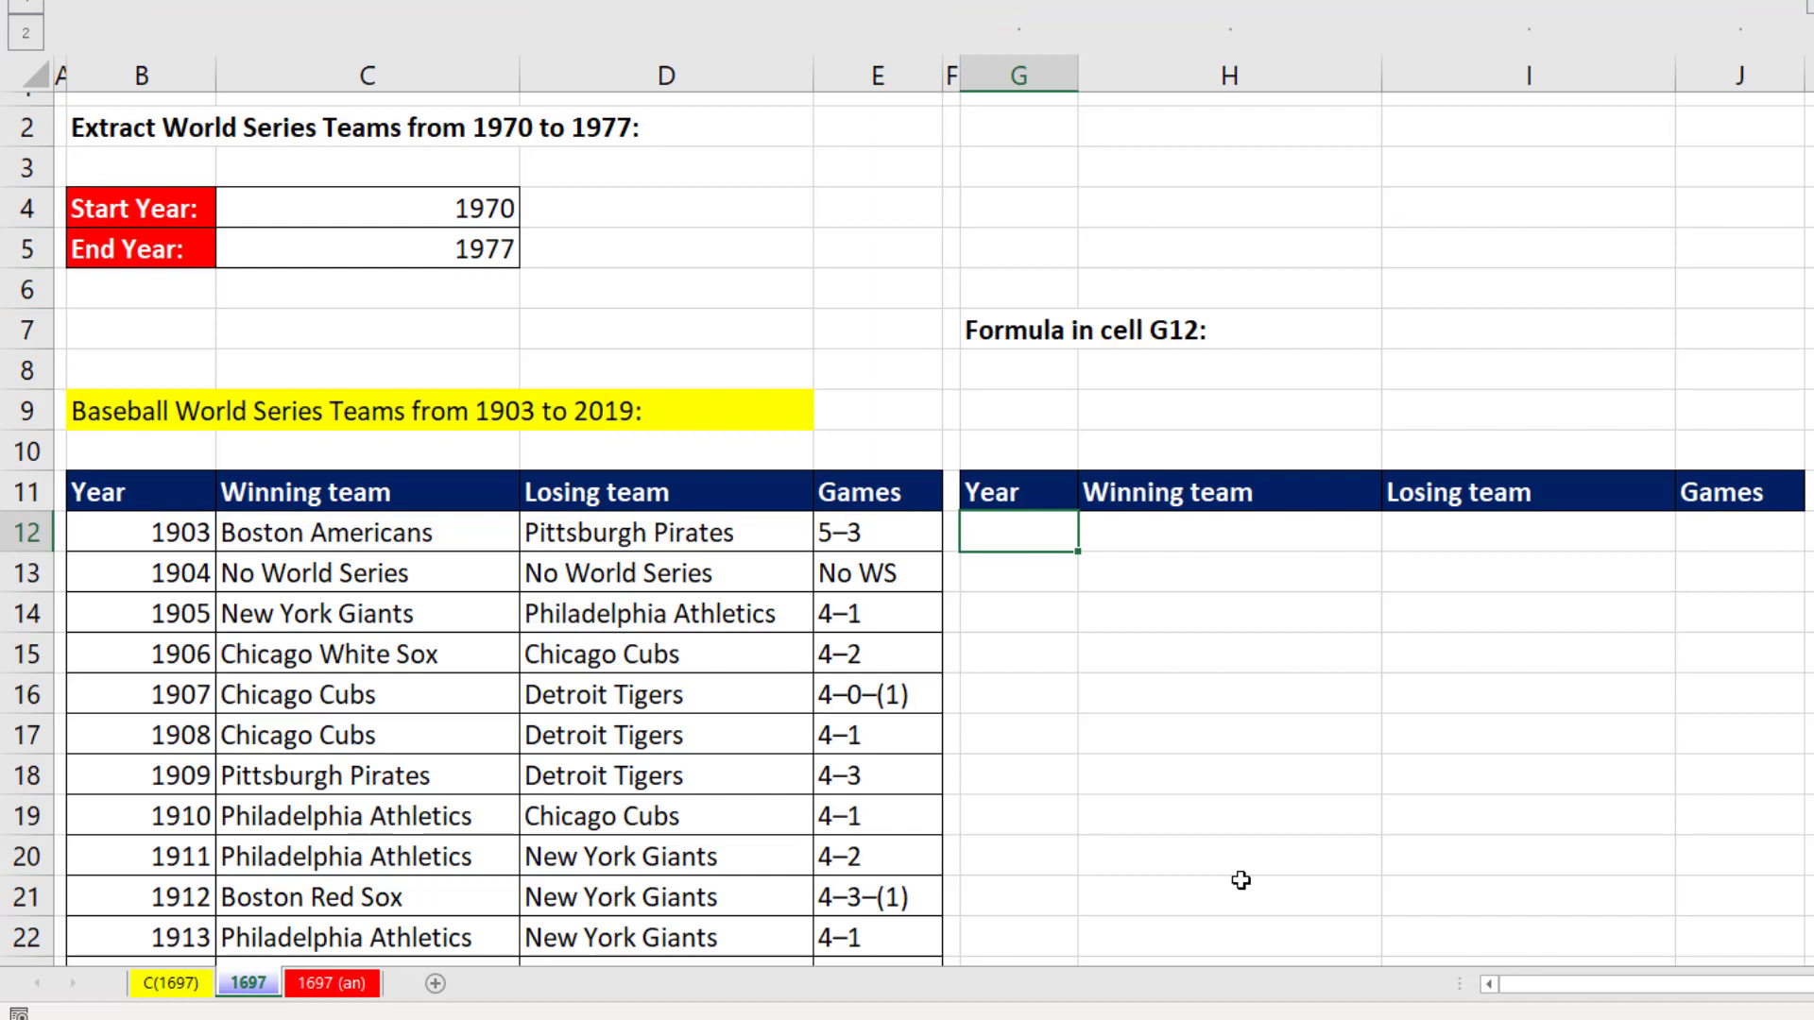
Step: Start =FILTER( in G12 with array B12:E128, followed by a comma
text(=fil)
key(Tab)
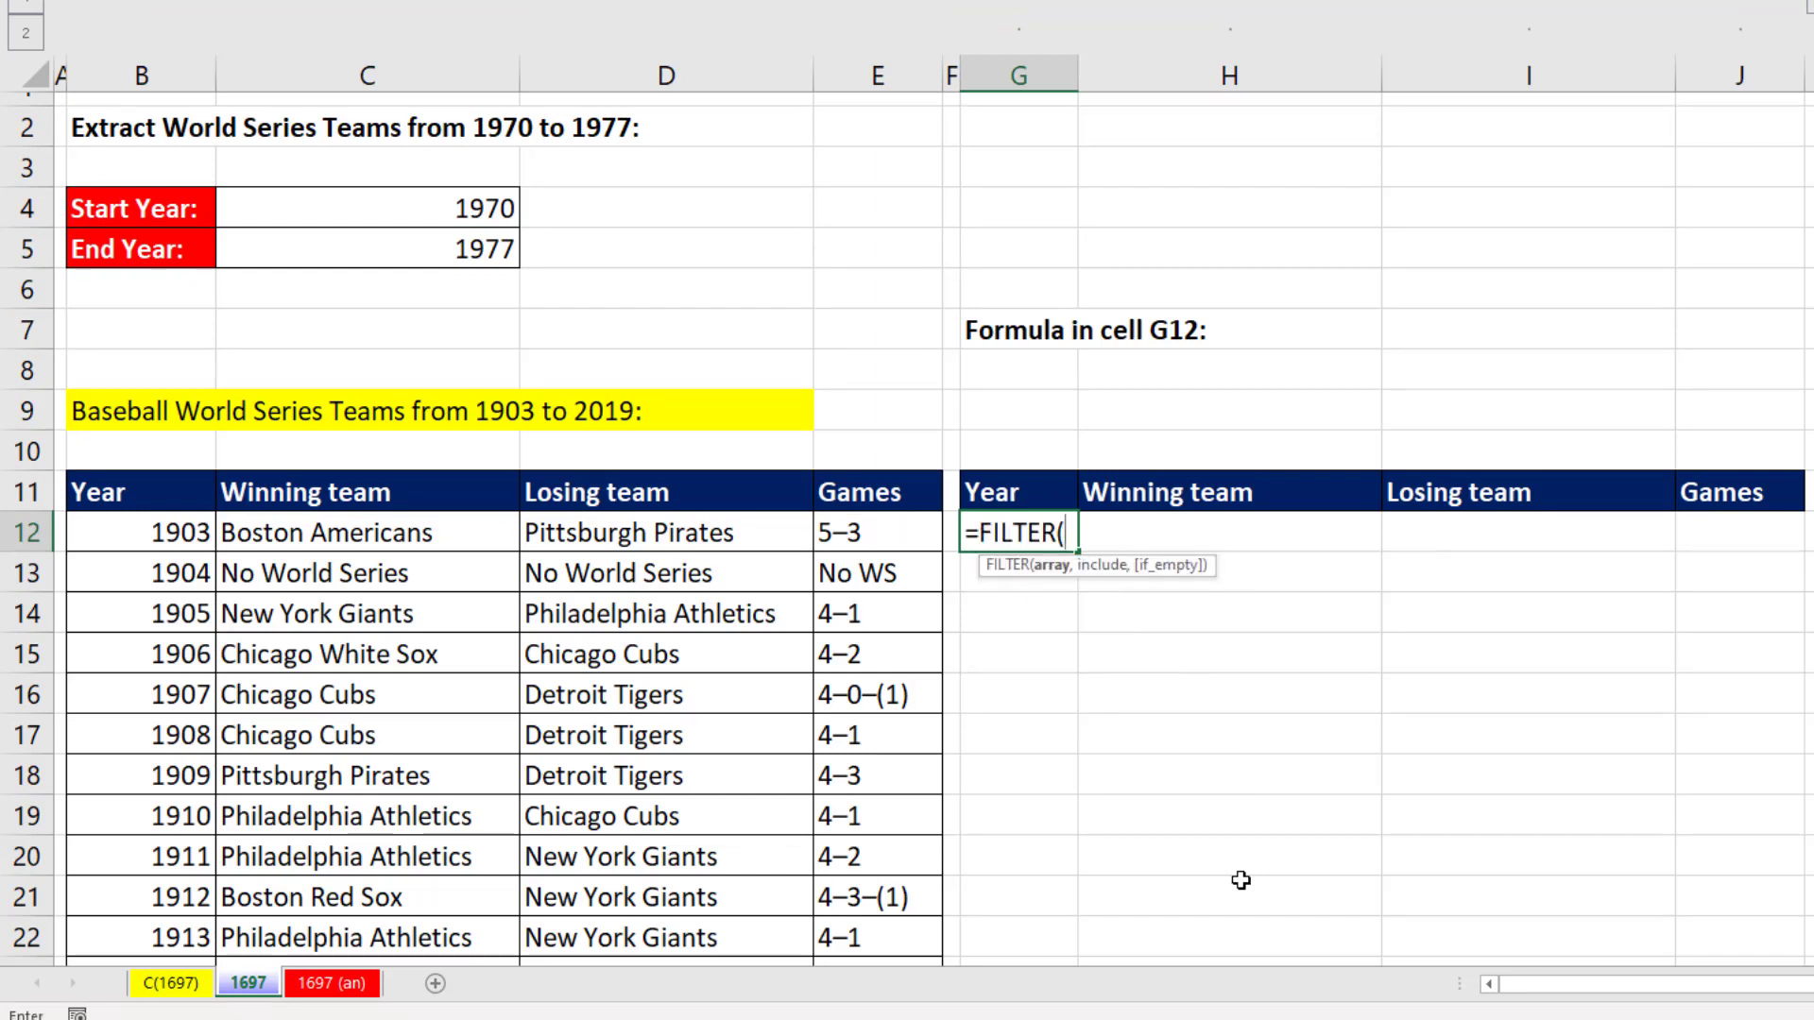
click(146, 541)
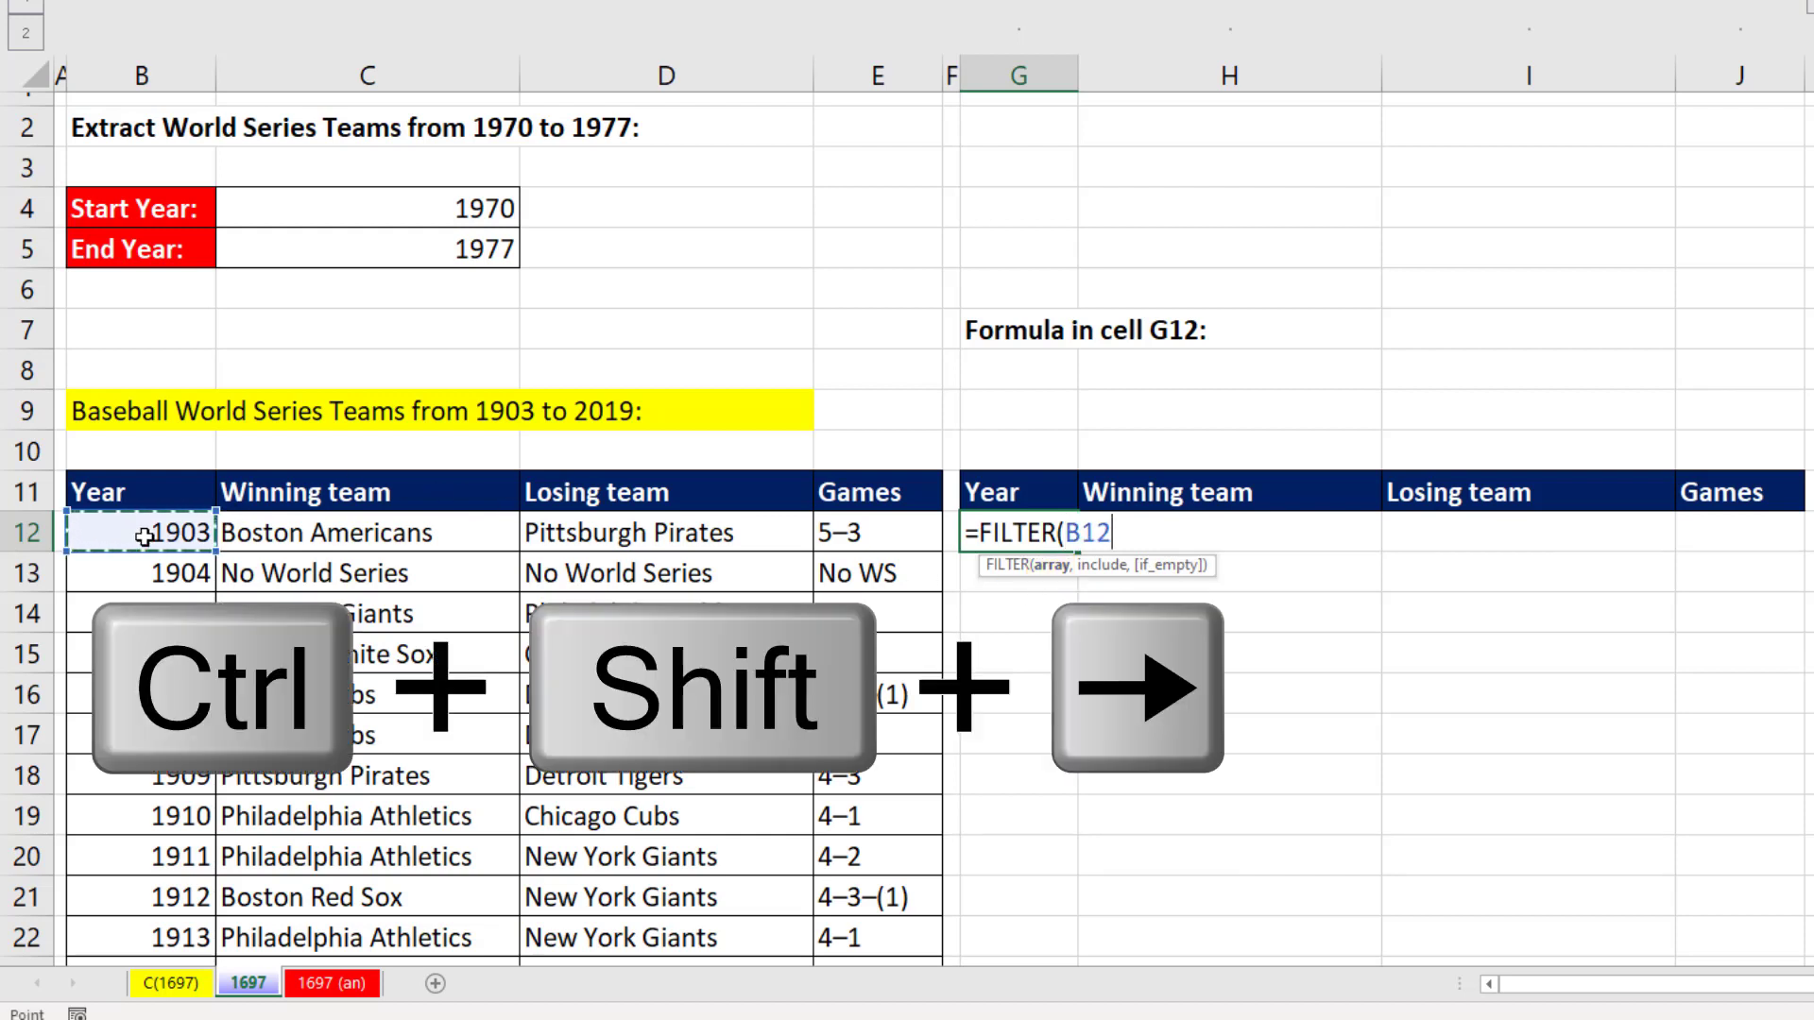
key(ctrl+shift+Right)
key(ctrl+shift+Down)
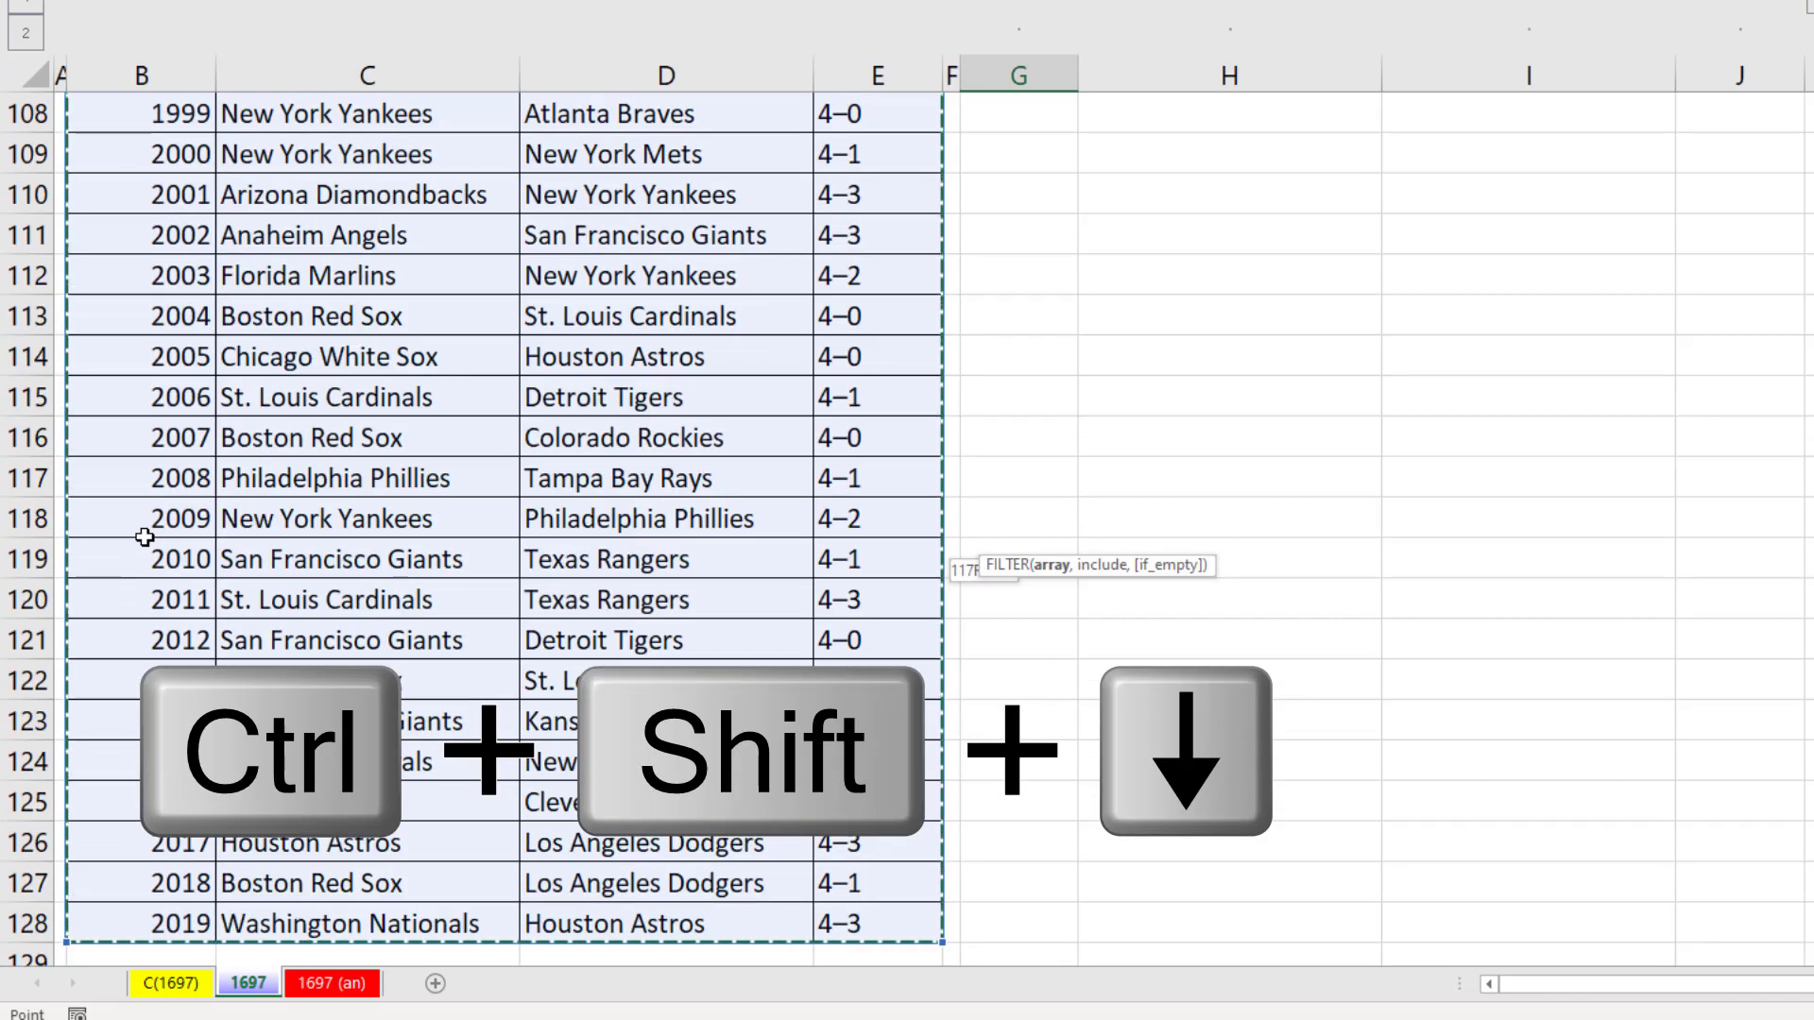
key(ctrl+BackSpace)
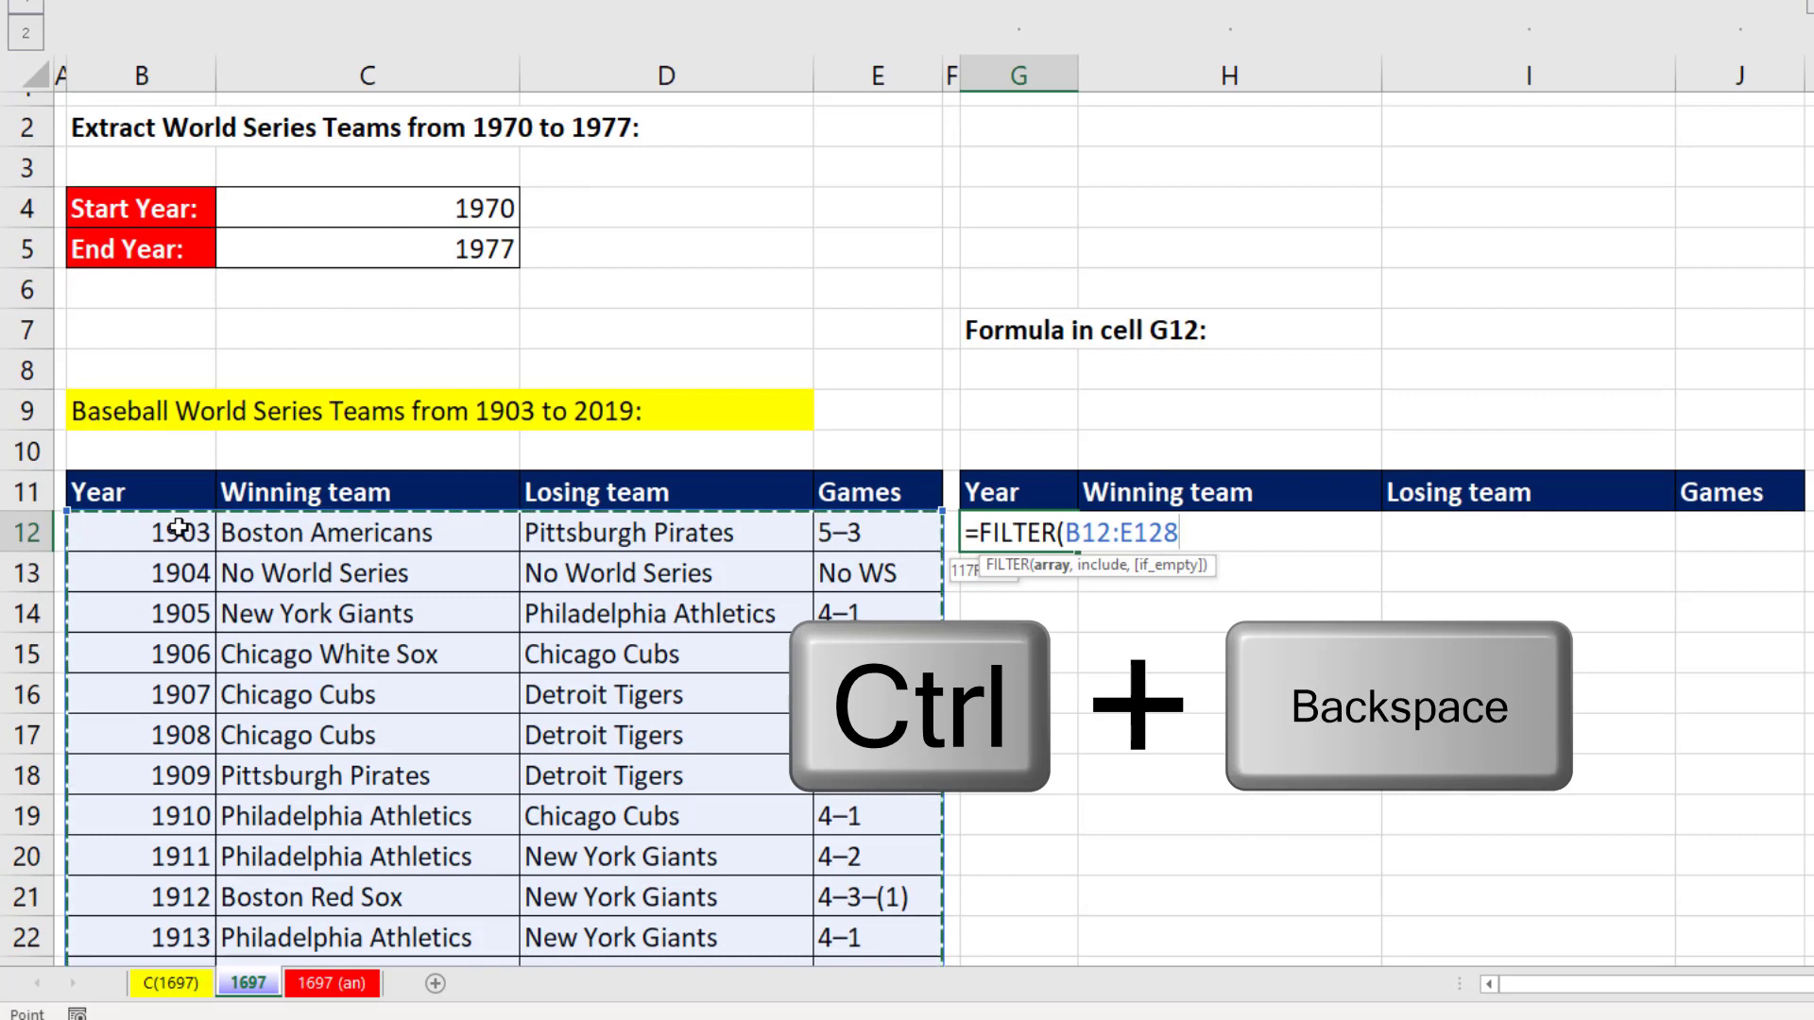
text(,)
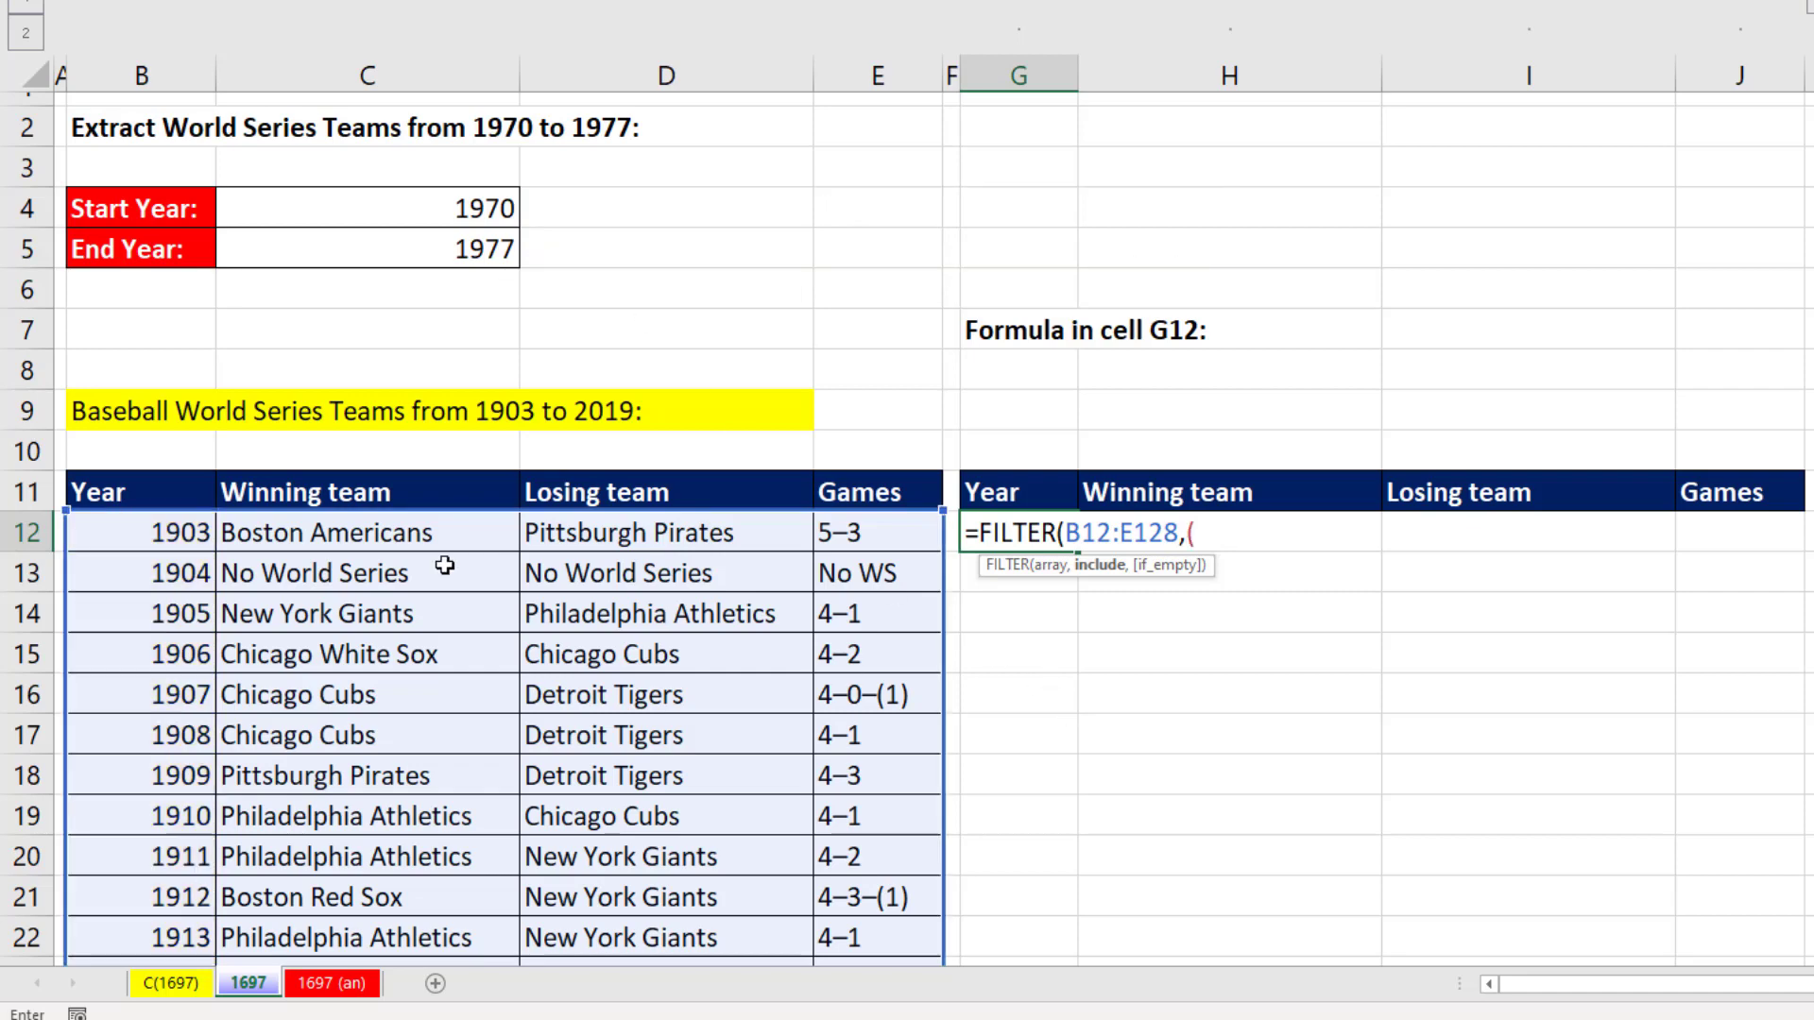
Step: Add the first year test (B12:B128>=C4) to the FILTER include argument
text(()
click(148, 535)
key(ctrl+shift+Down)
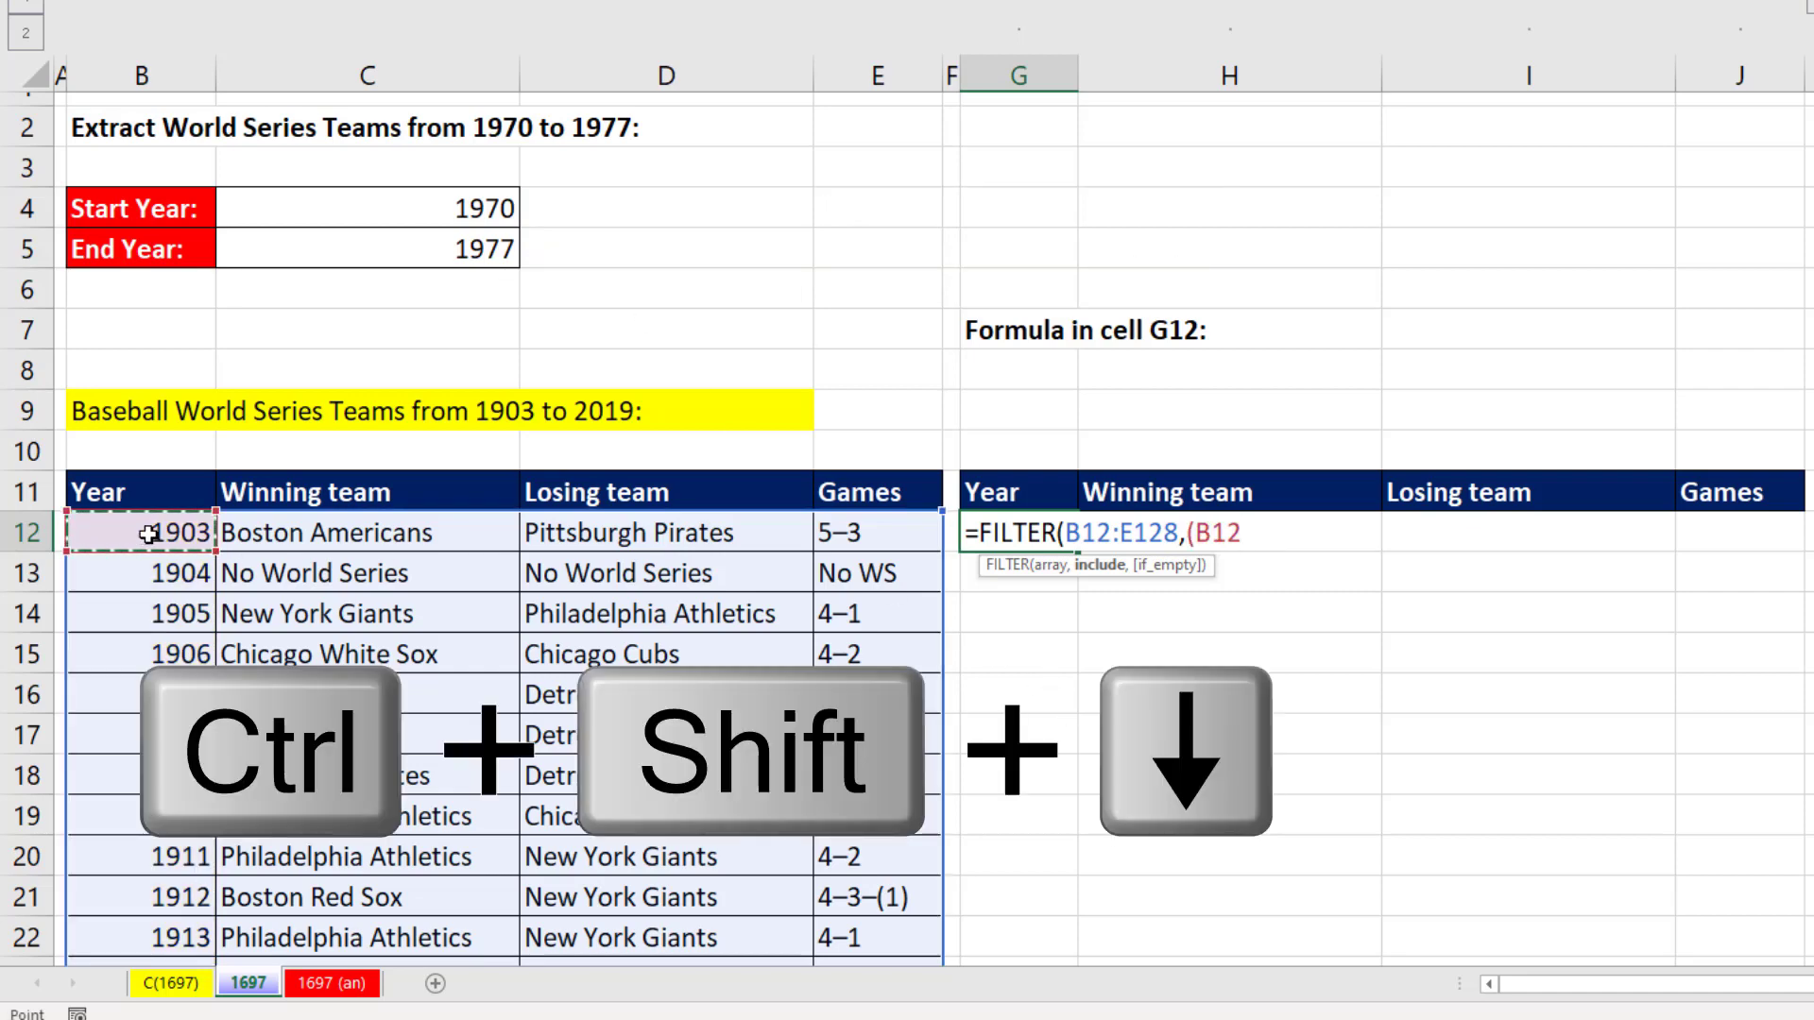
key(ctrl+BackSpace)
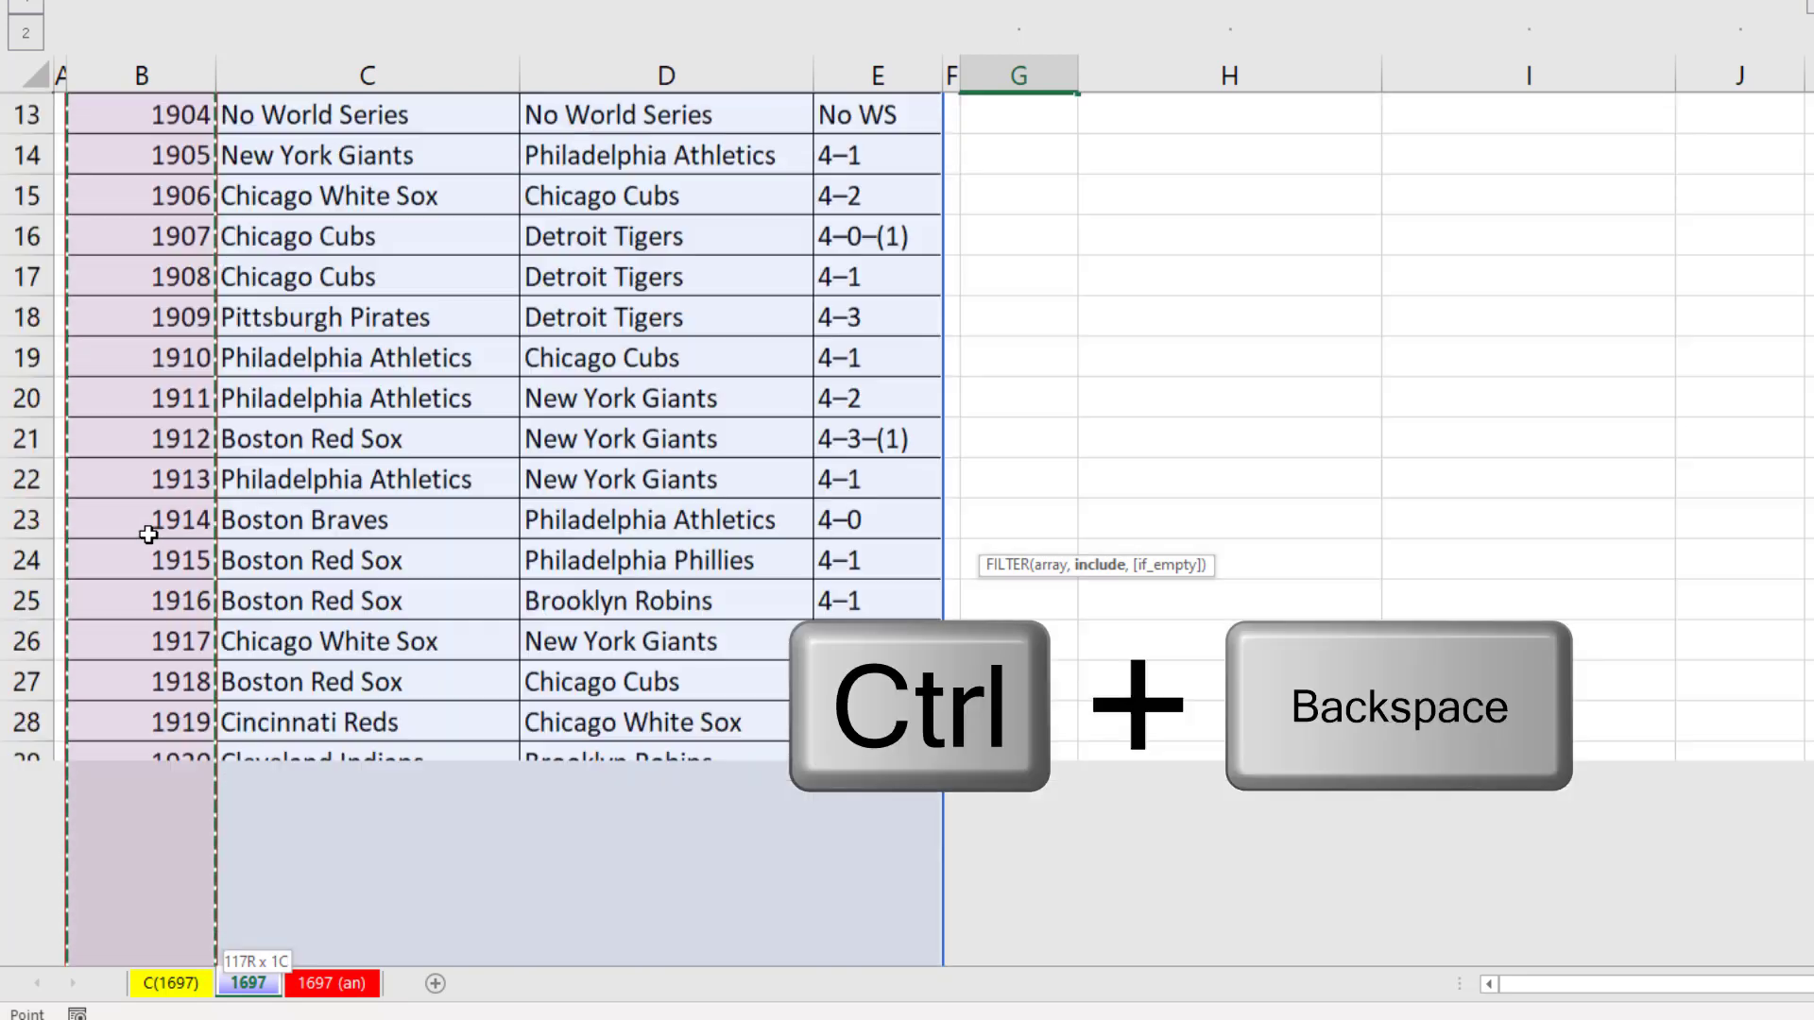
text(>=)
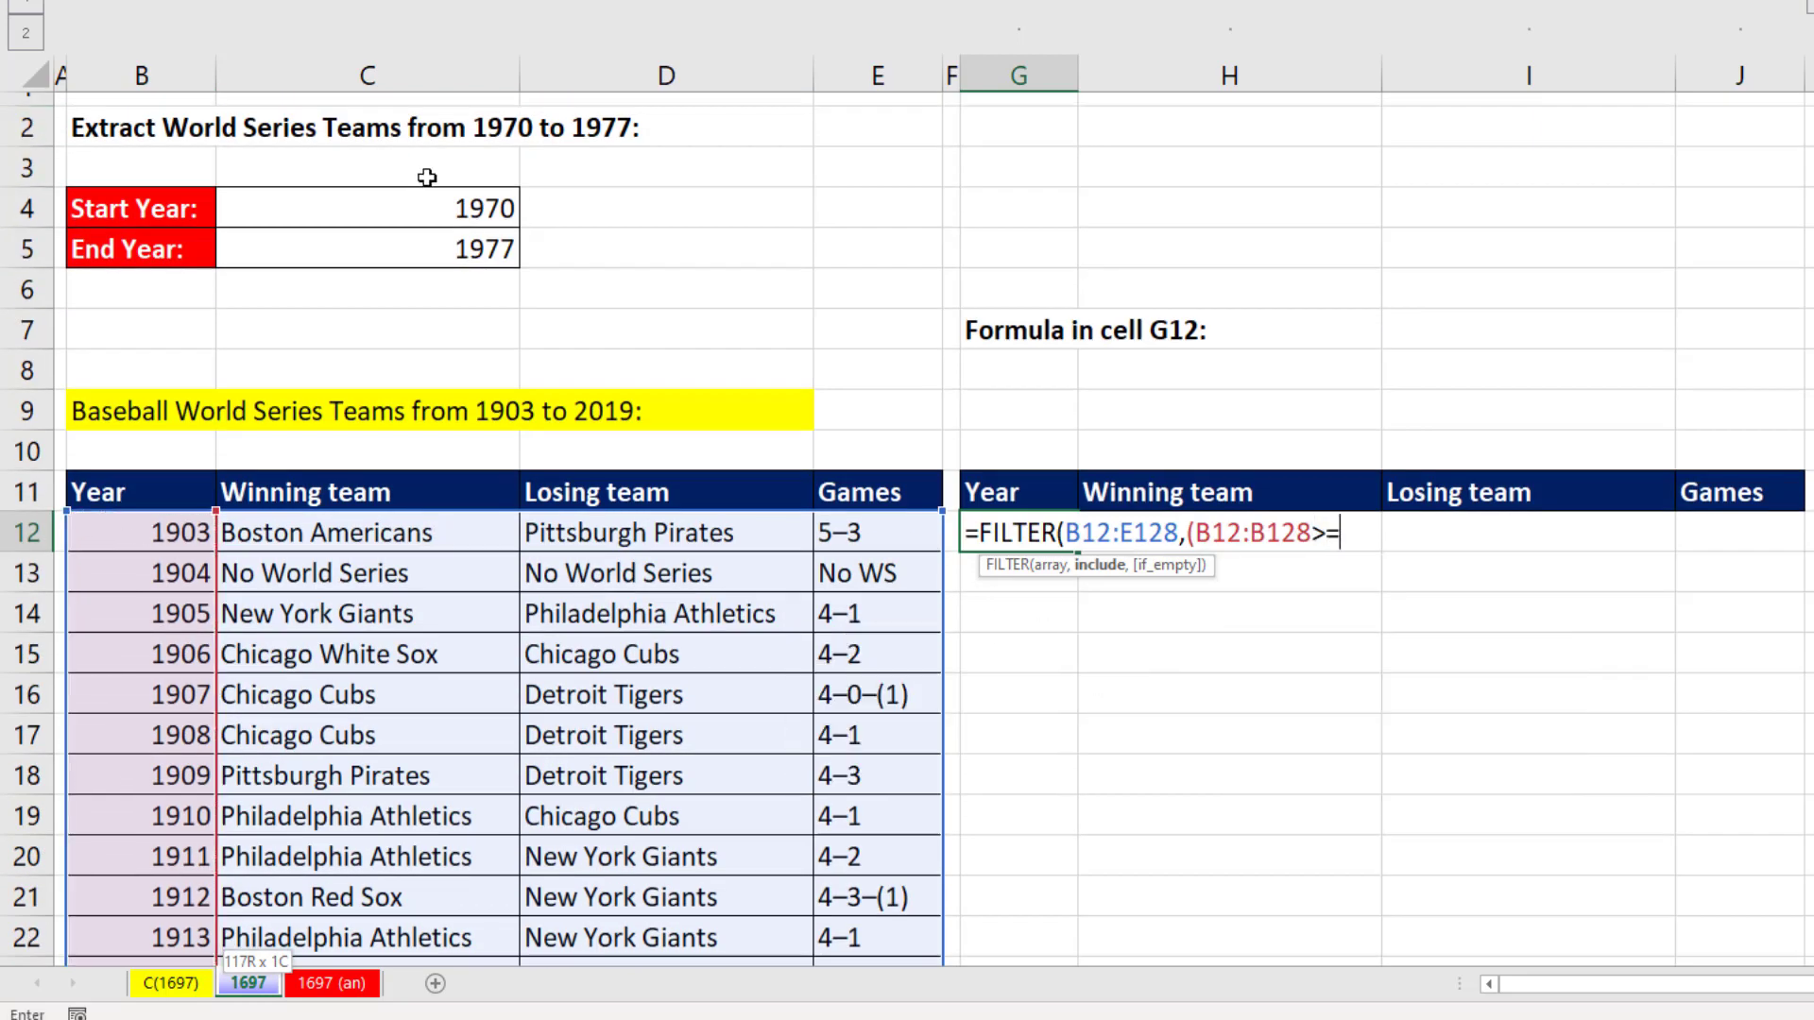
click(436, 204)
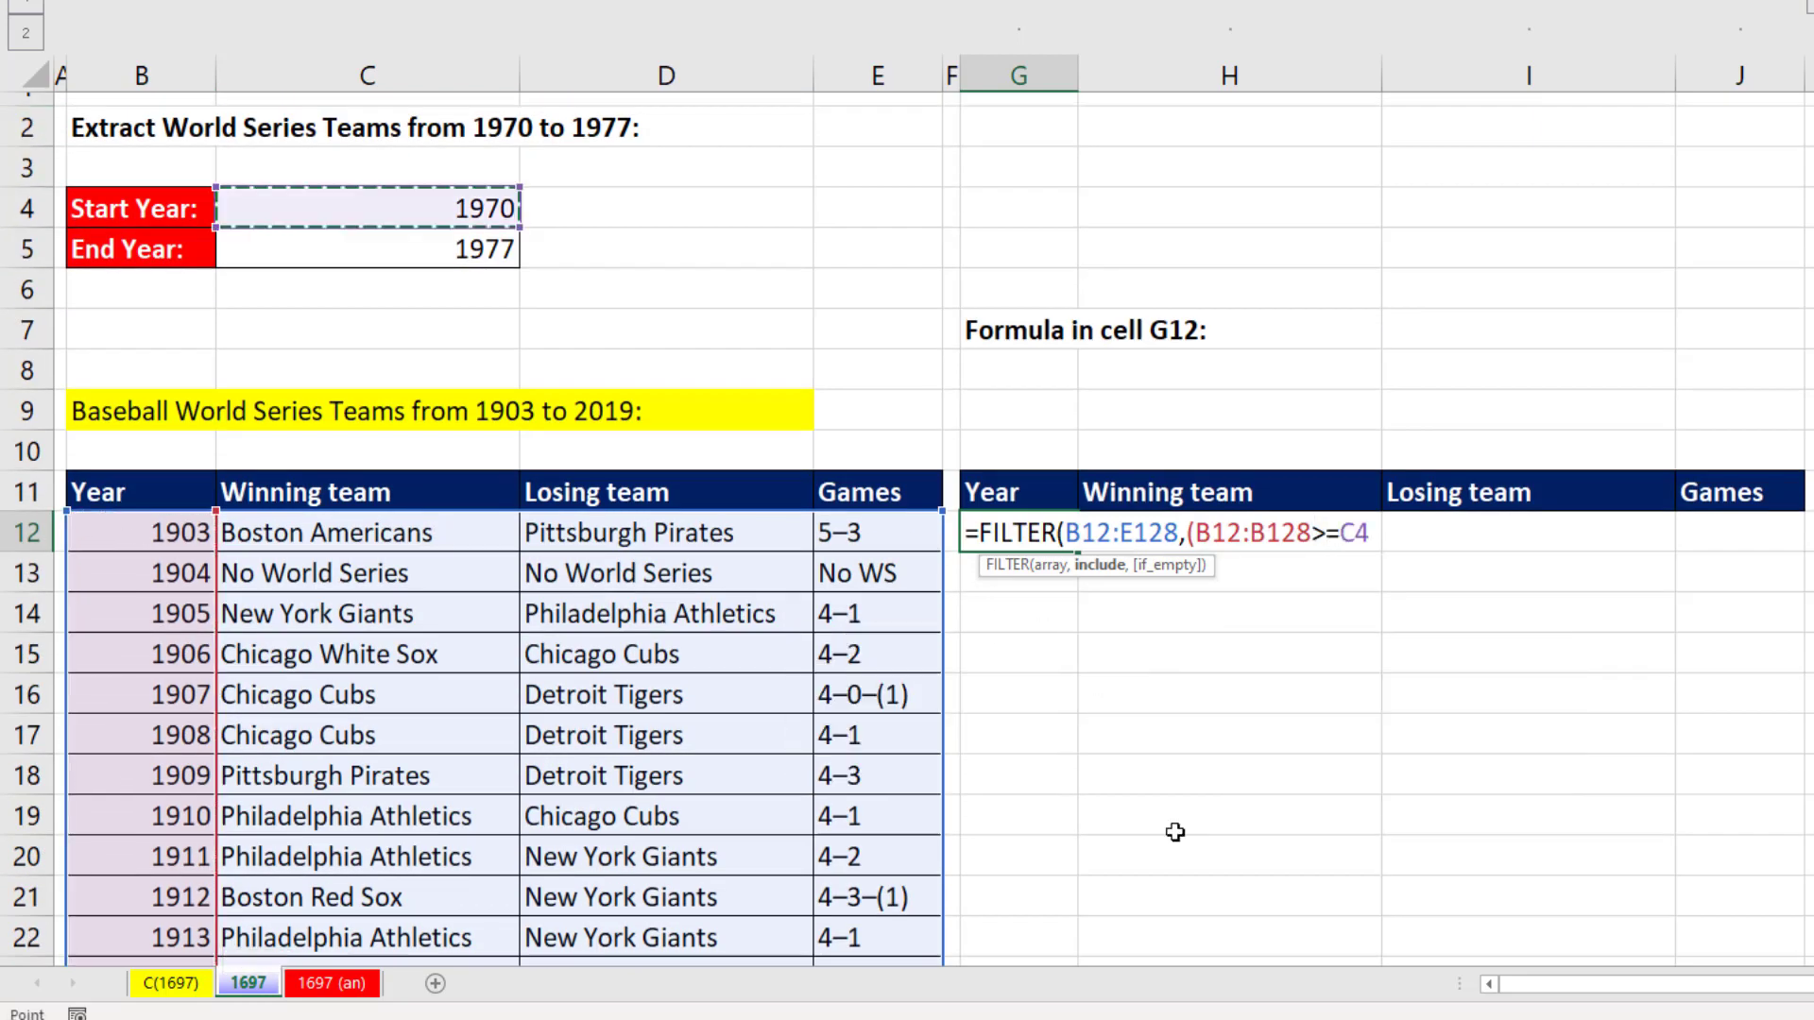
text())
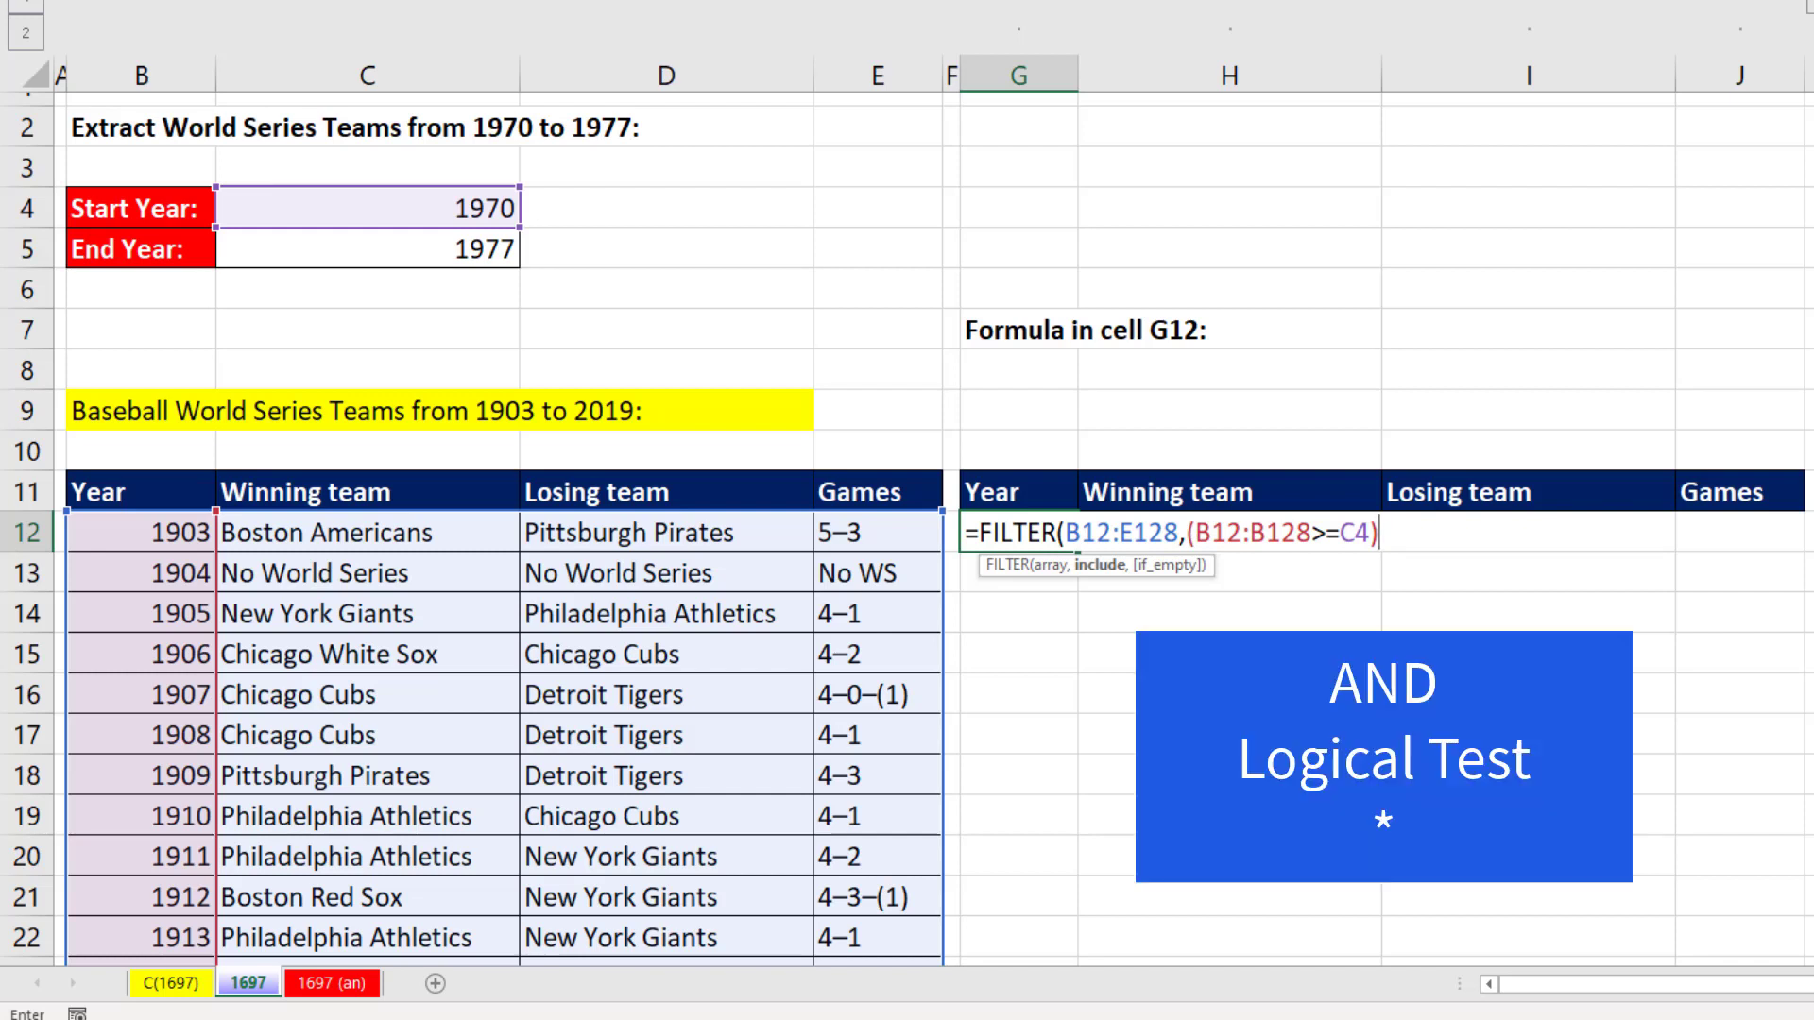
Step: Multiply by the second test (B12:B128<=C5) and select the whole include argument
text(*)
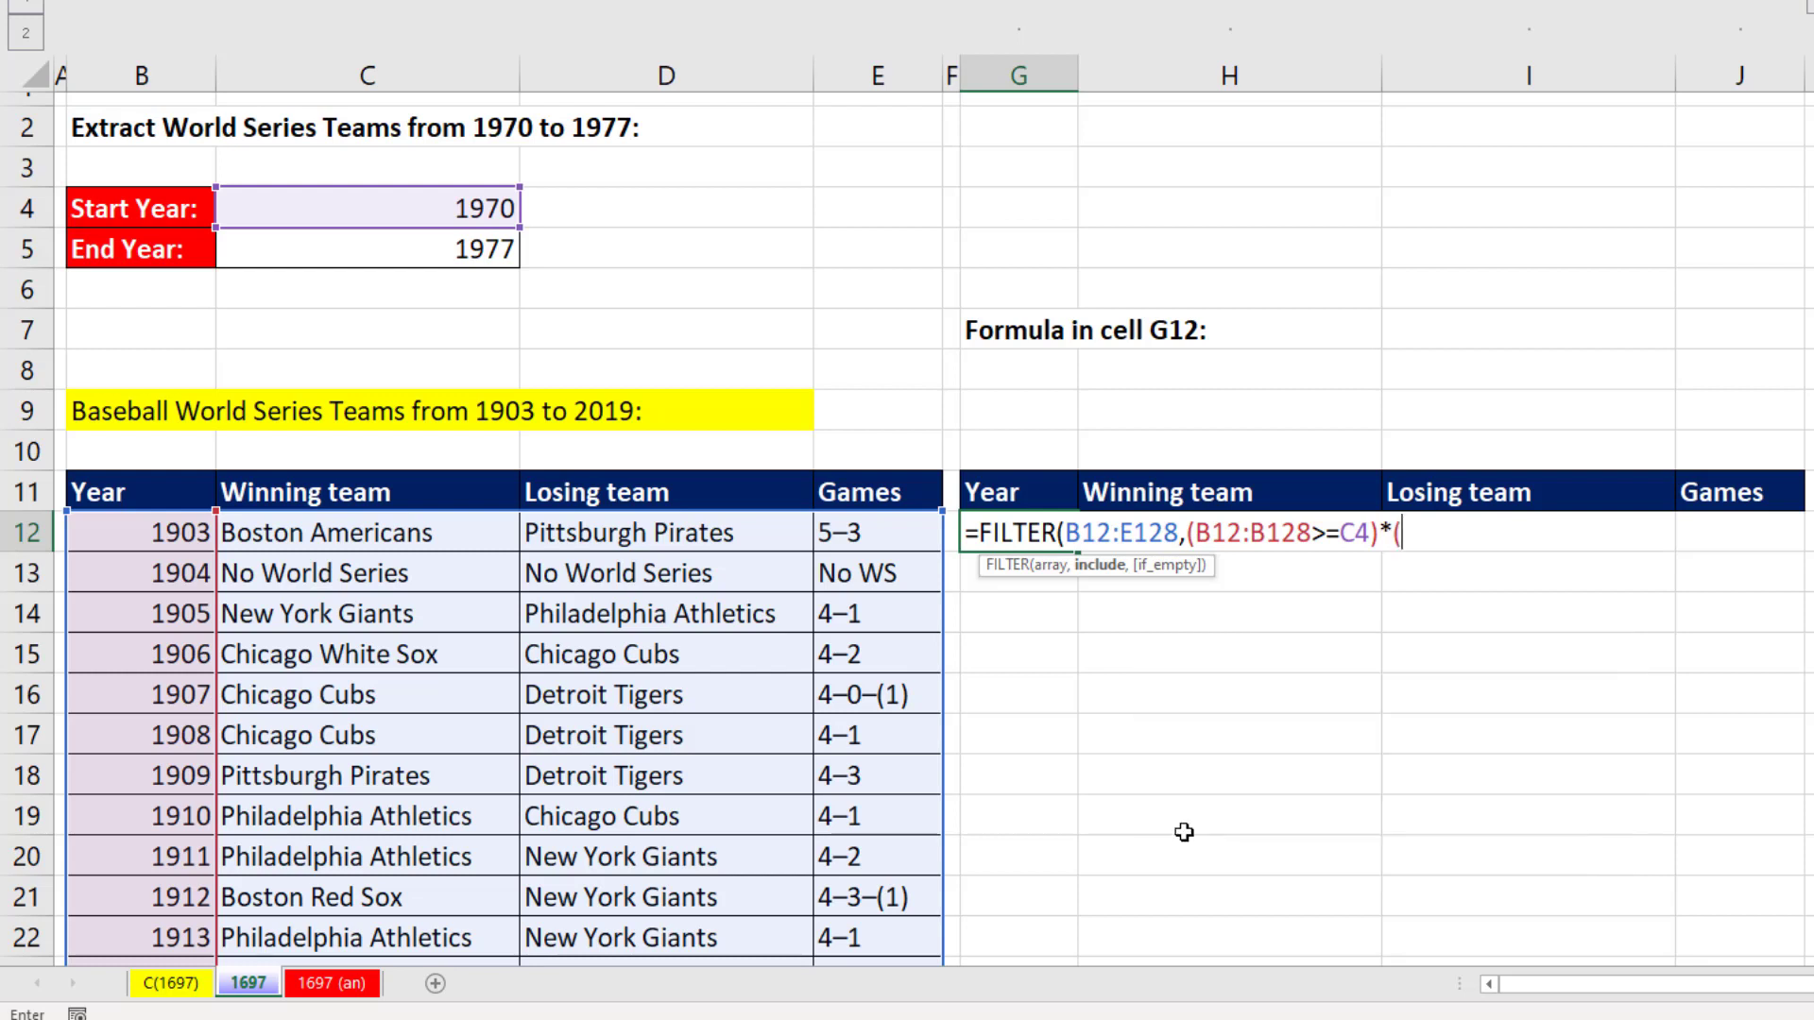
drag(1195, 531, 1312, 532)
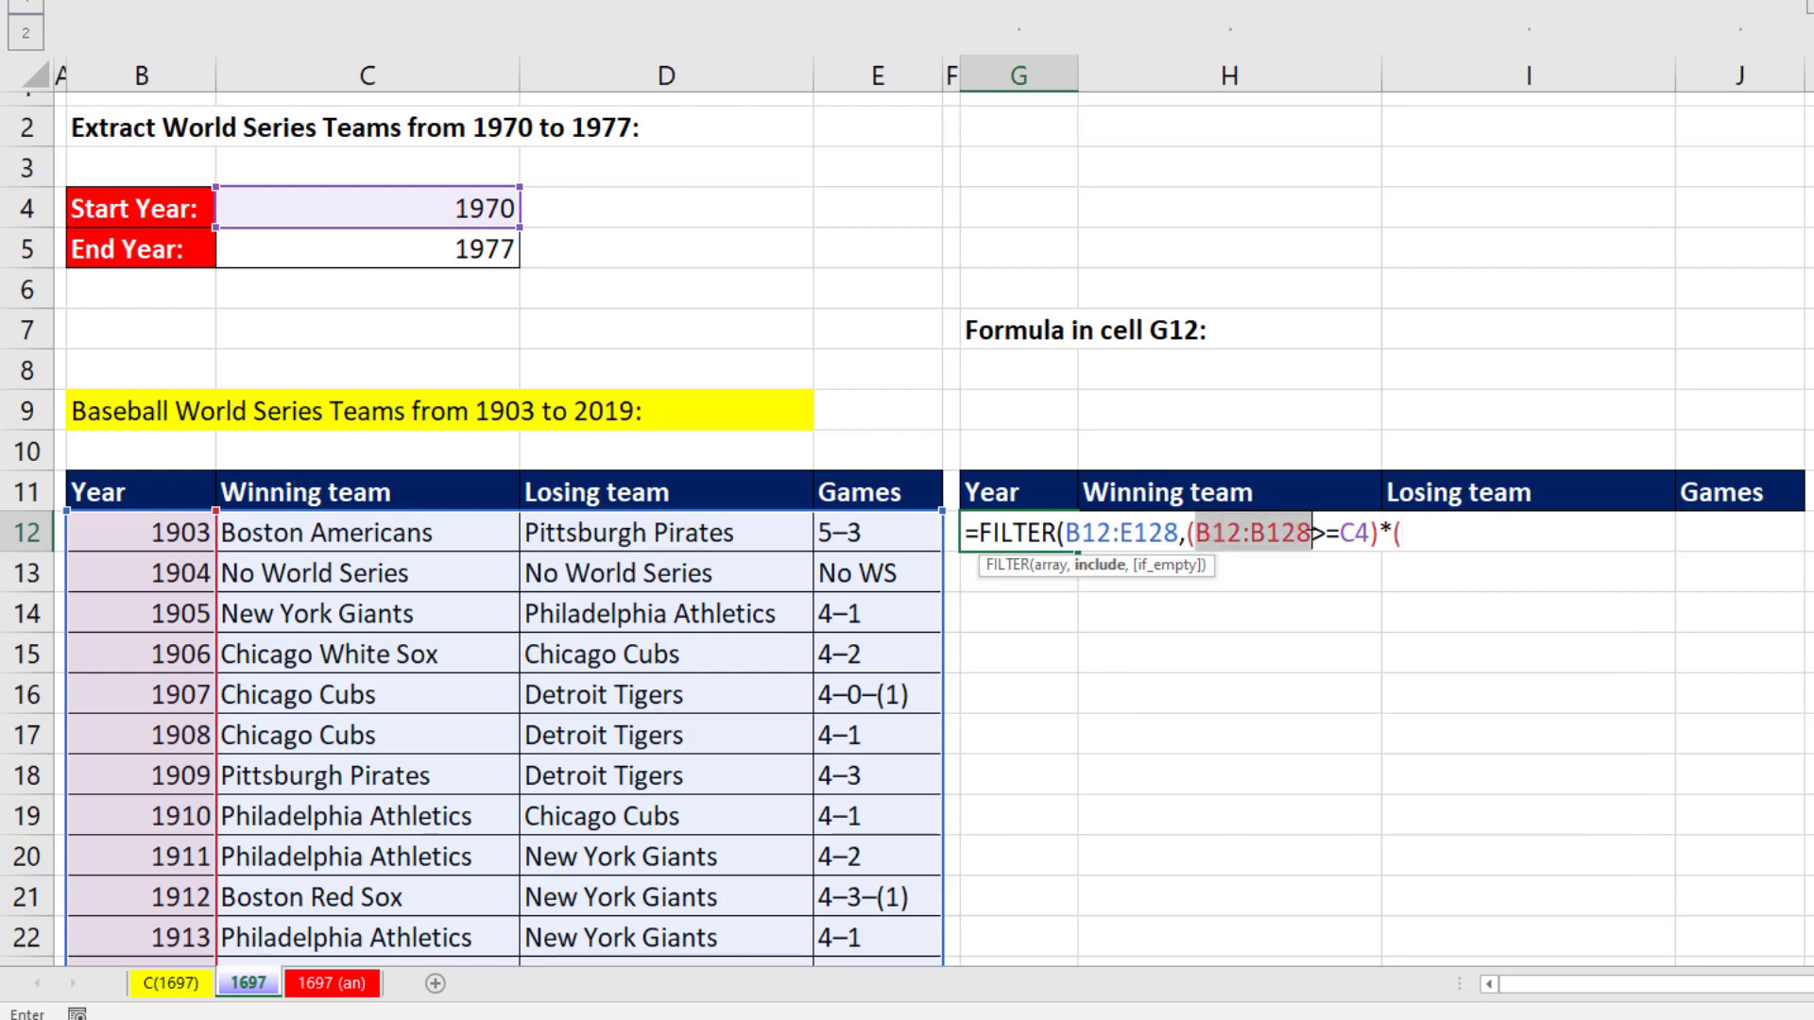
key(ctrl+c)
click(1435, 526)
key(ctrl+v)
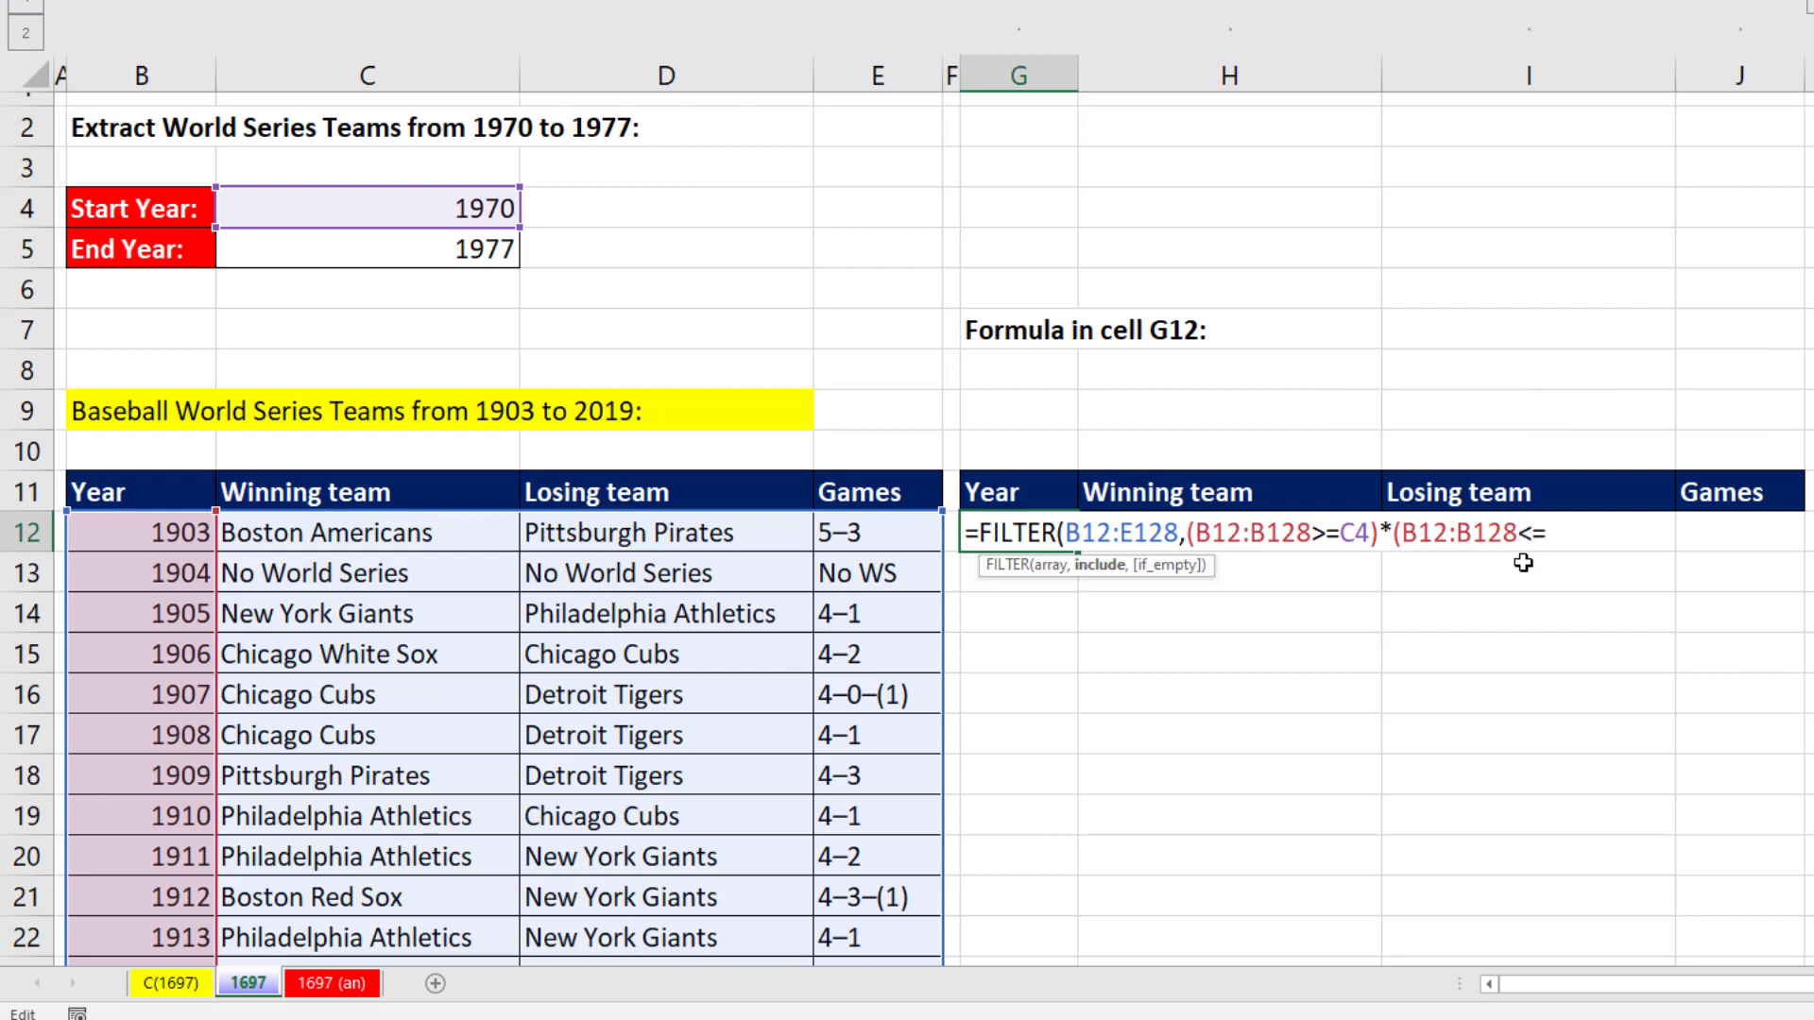
text(<=)
click(480, 253)
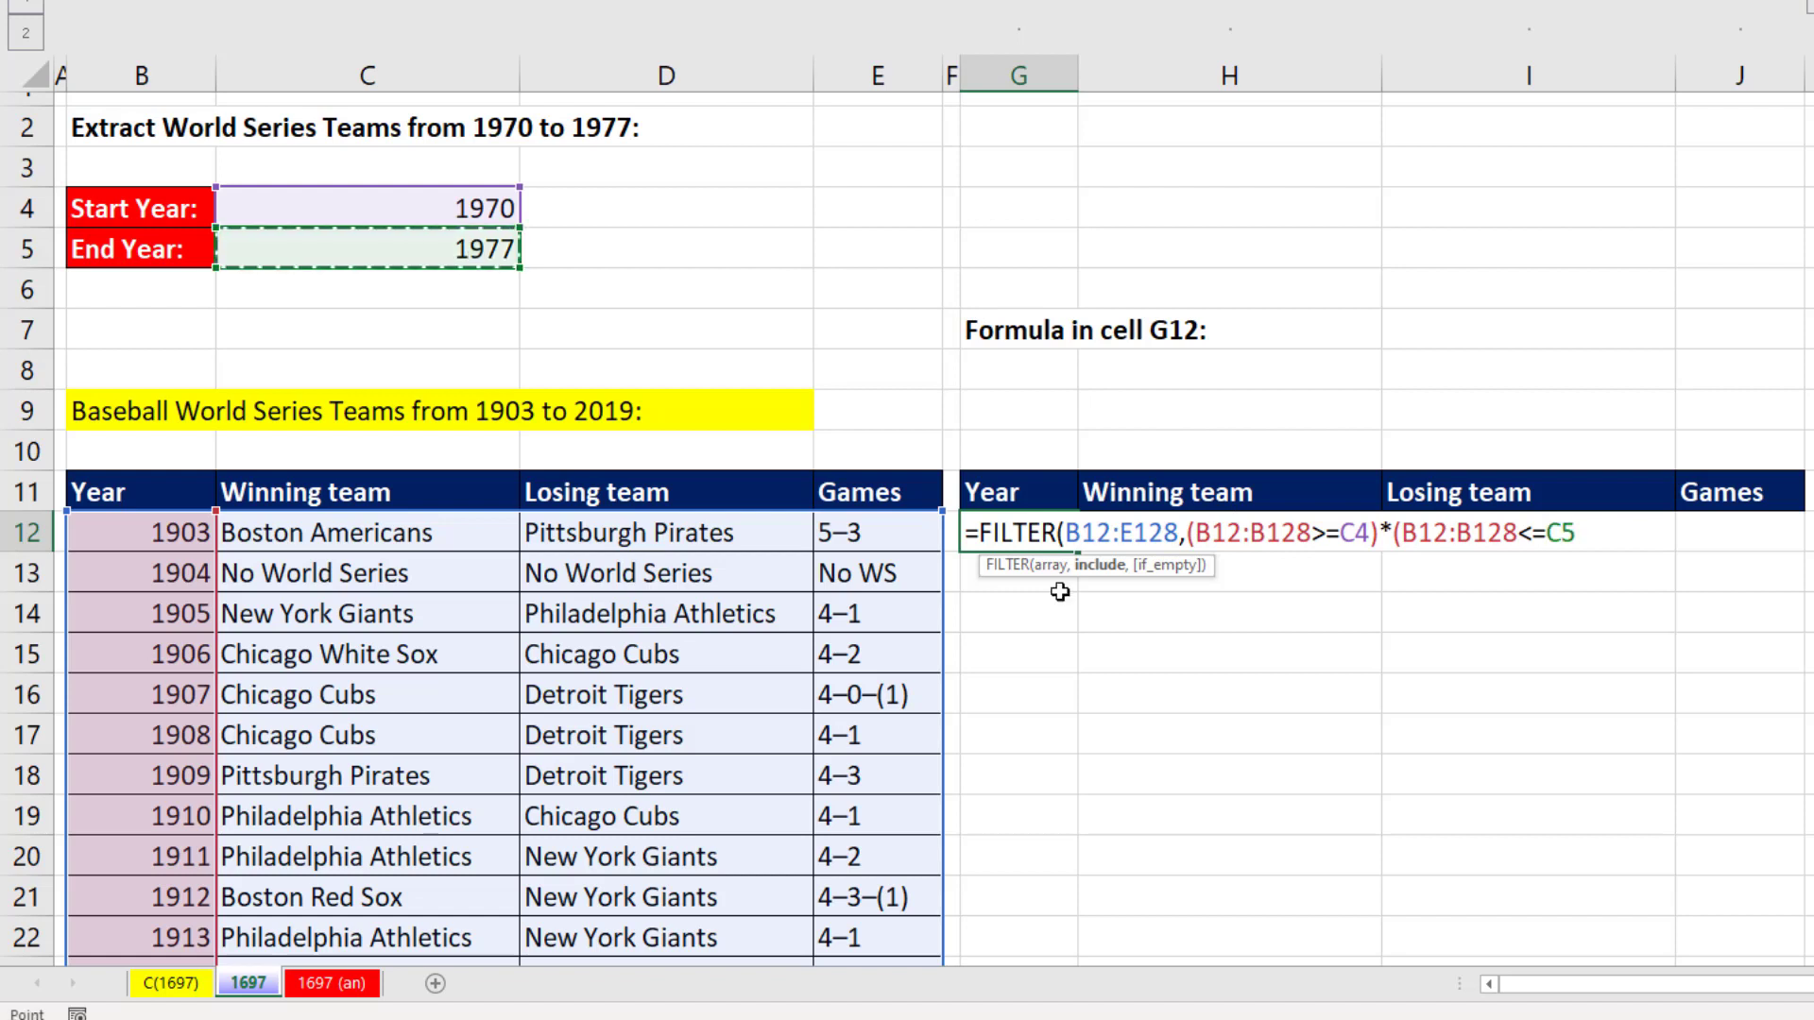
text())
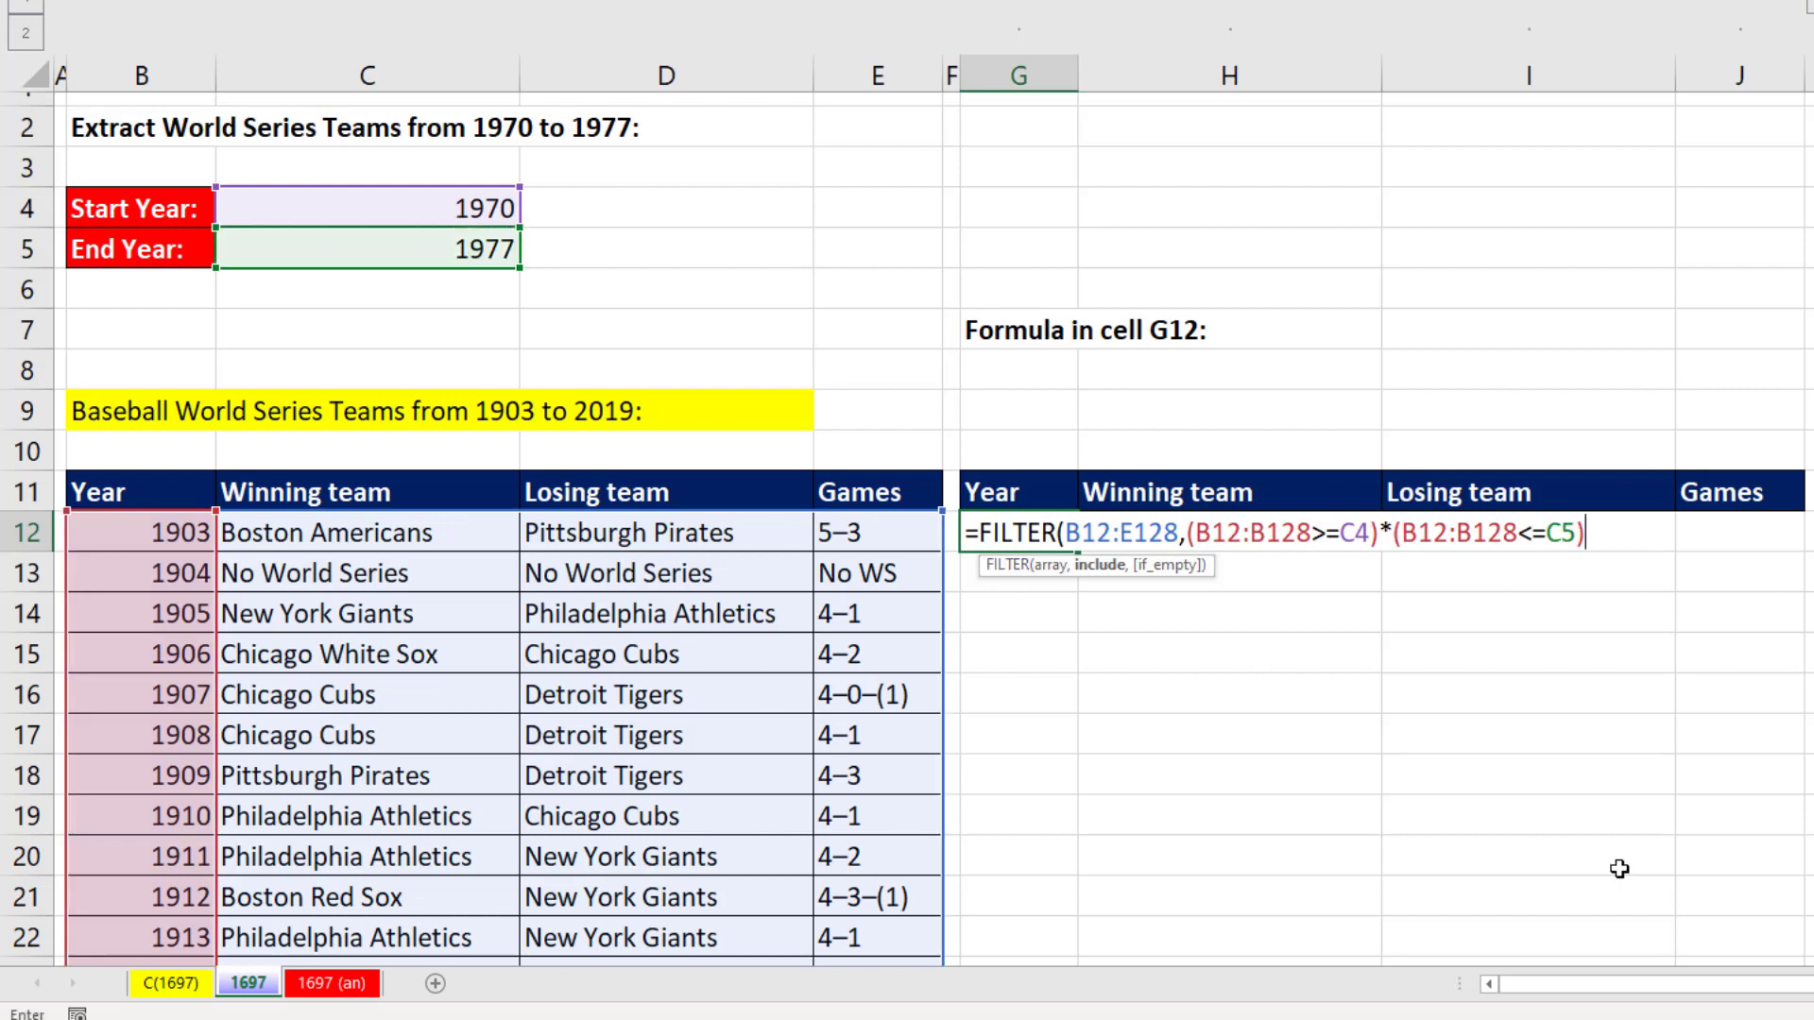
click(1099, 565)
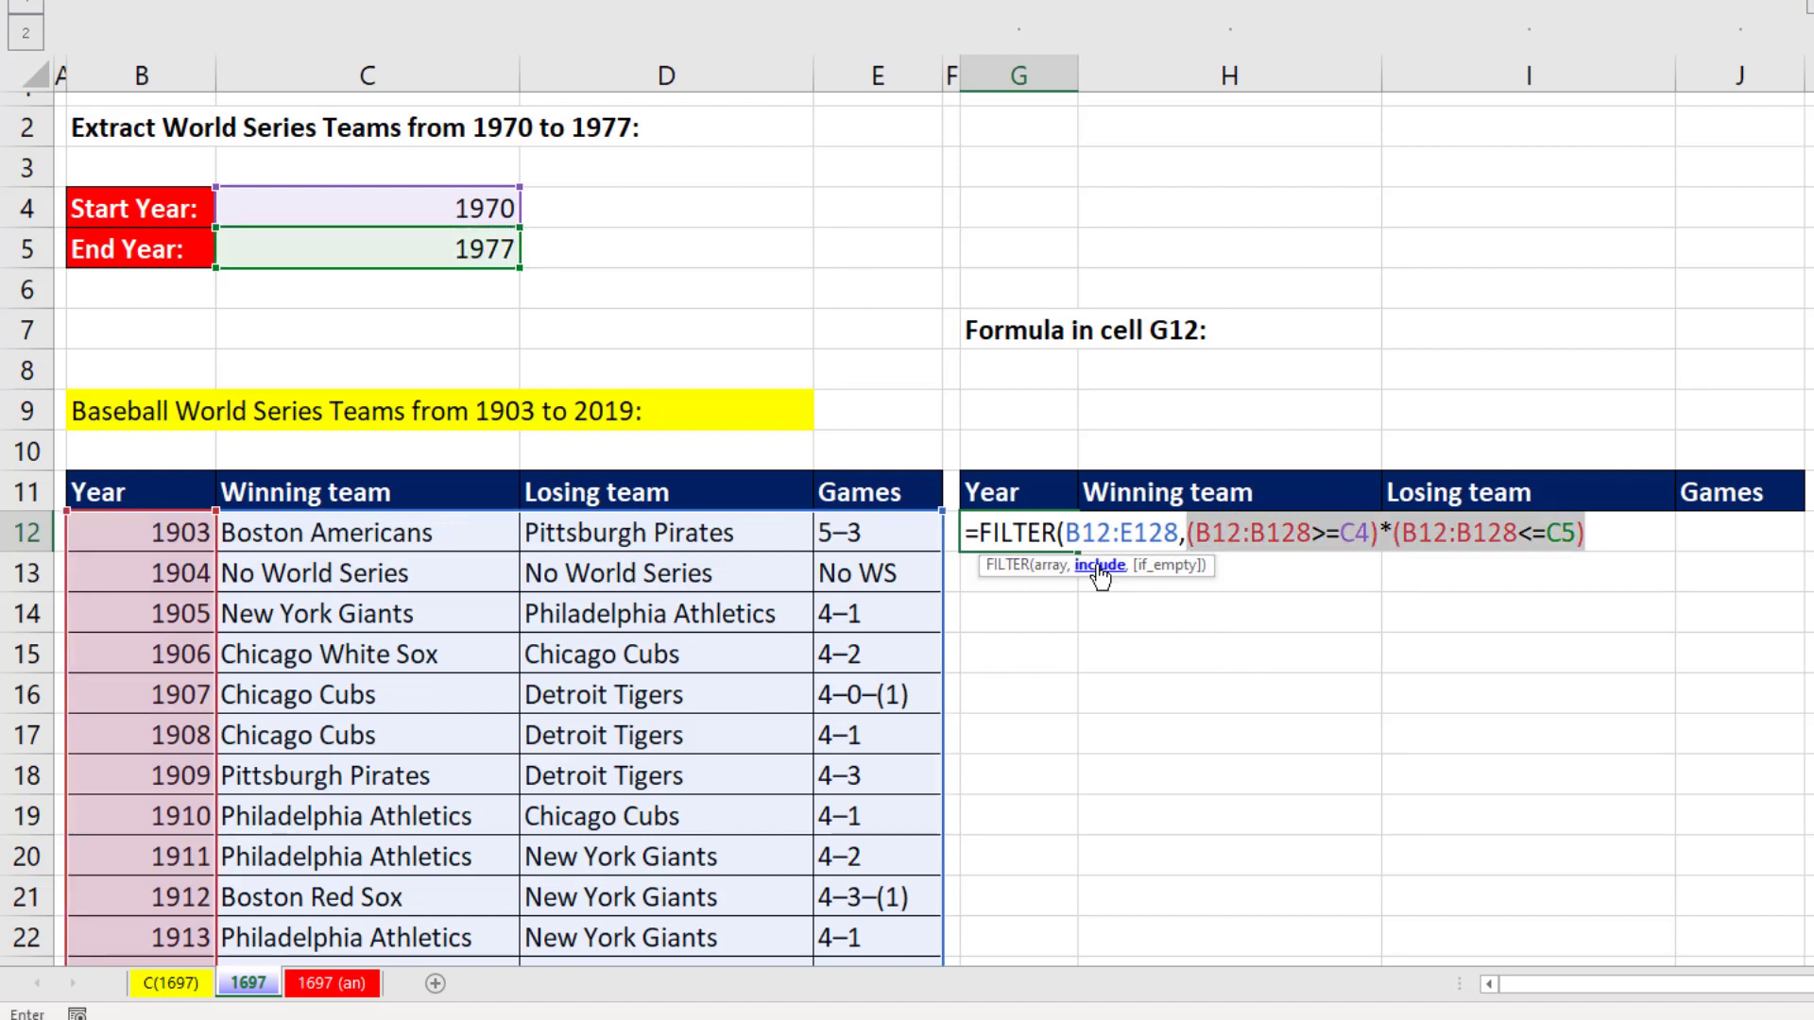
Step: Inspect the include argument's 0/1 array with F9, undo, then close and enter FILTER
key(F9)
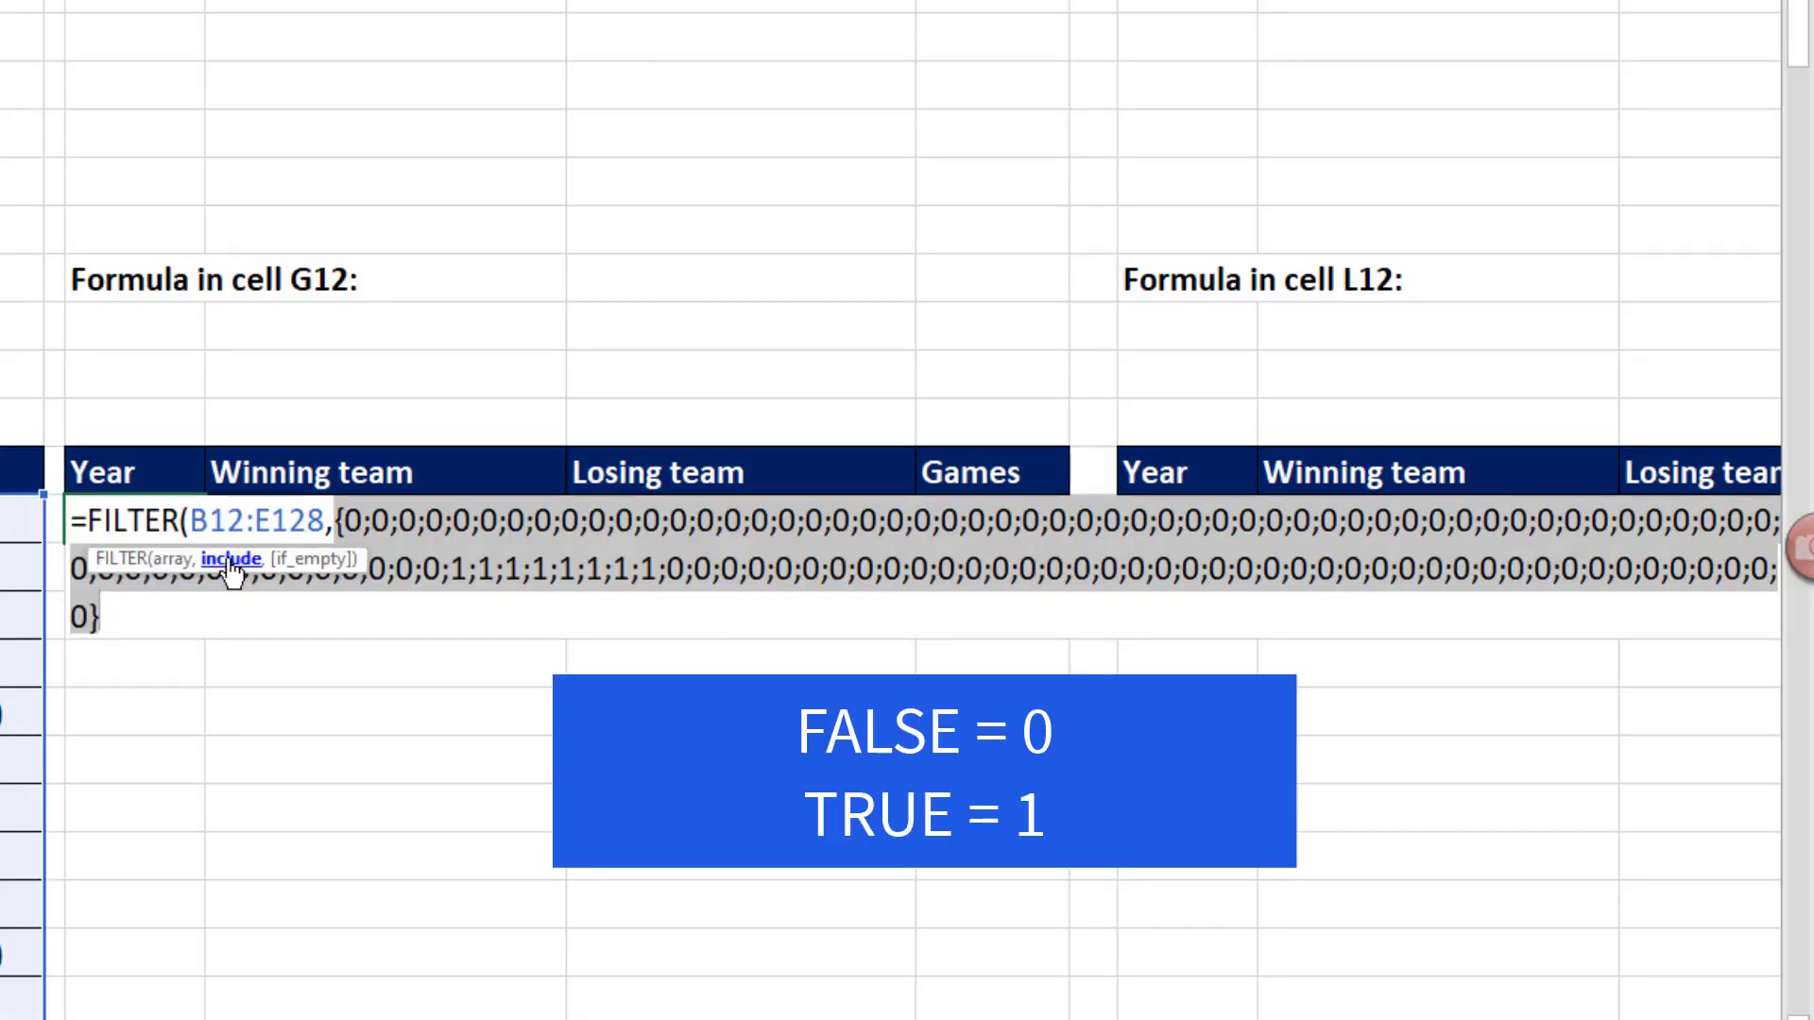
key(ctrl+z)
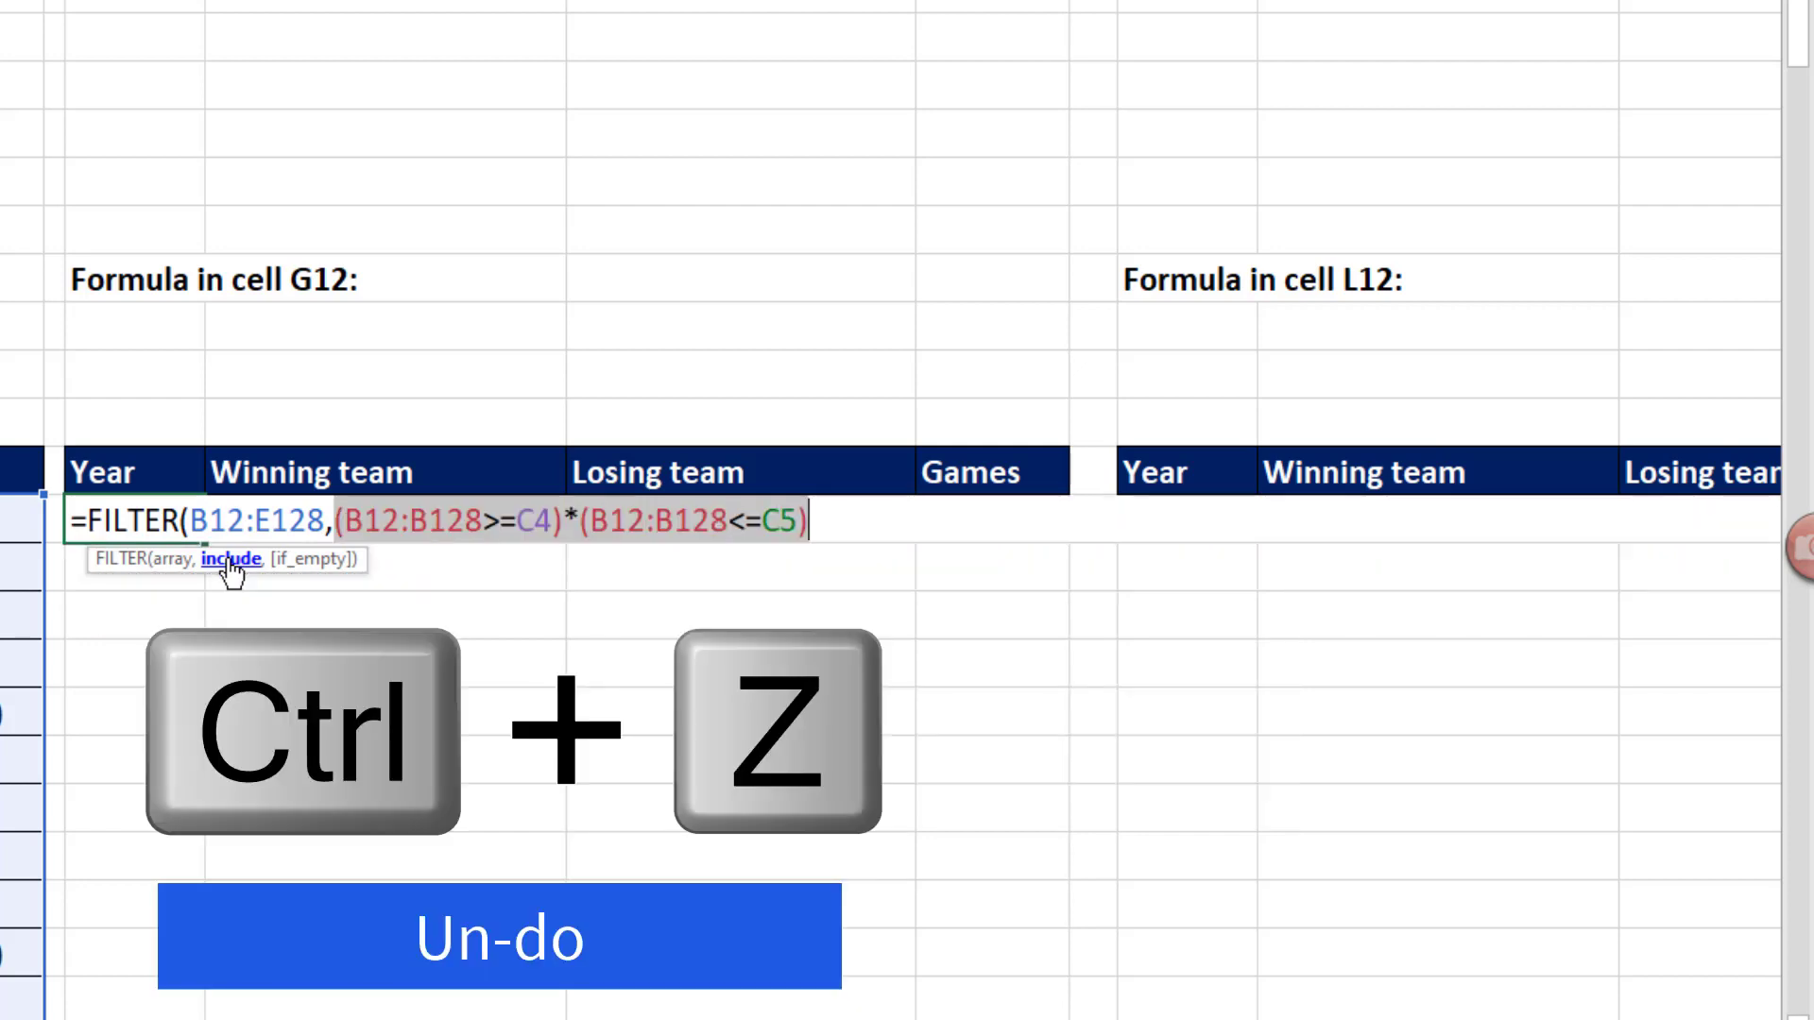
text())
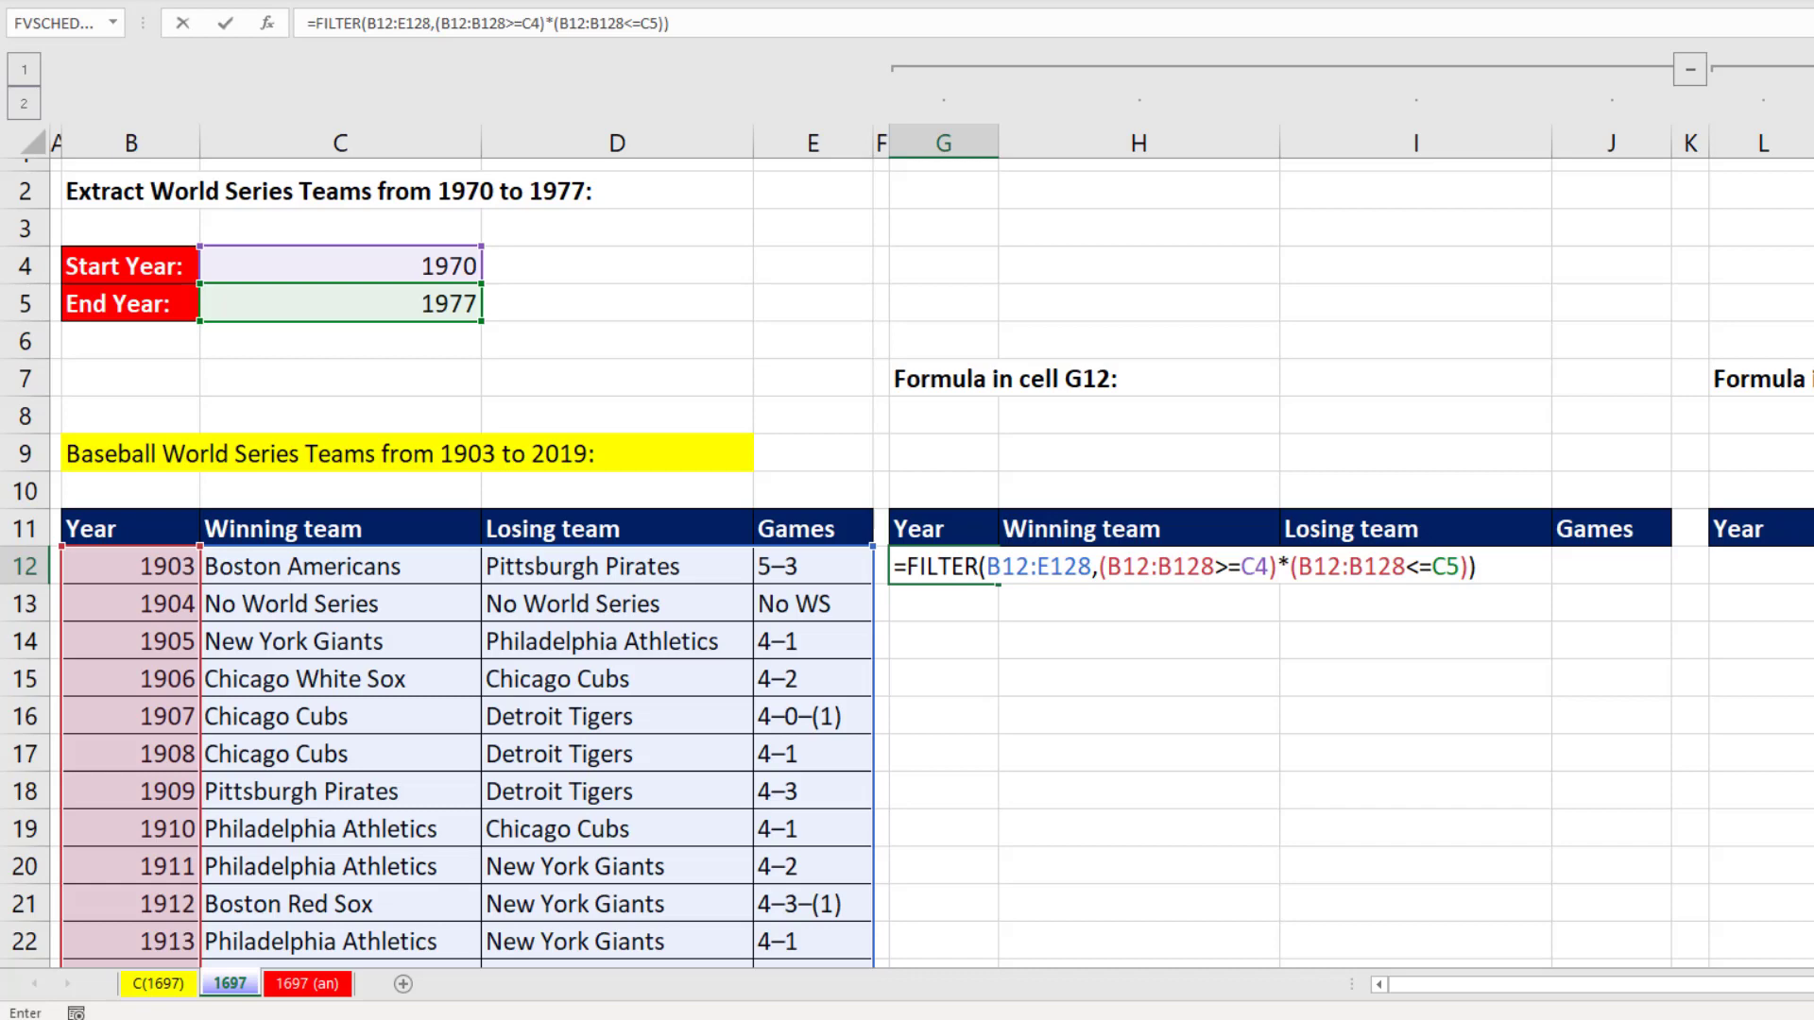
key(Return)
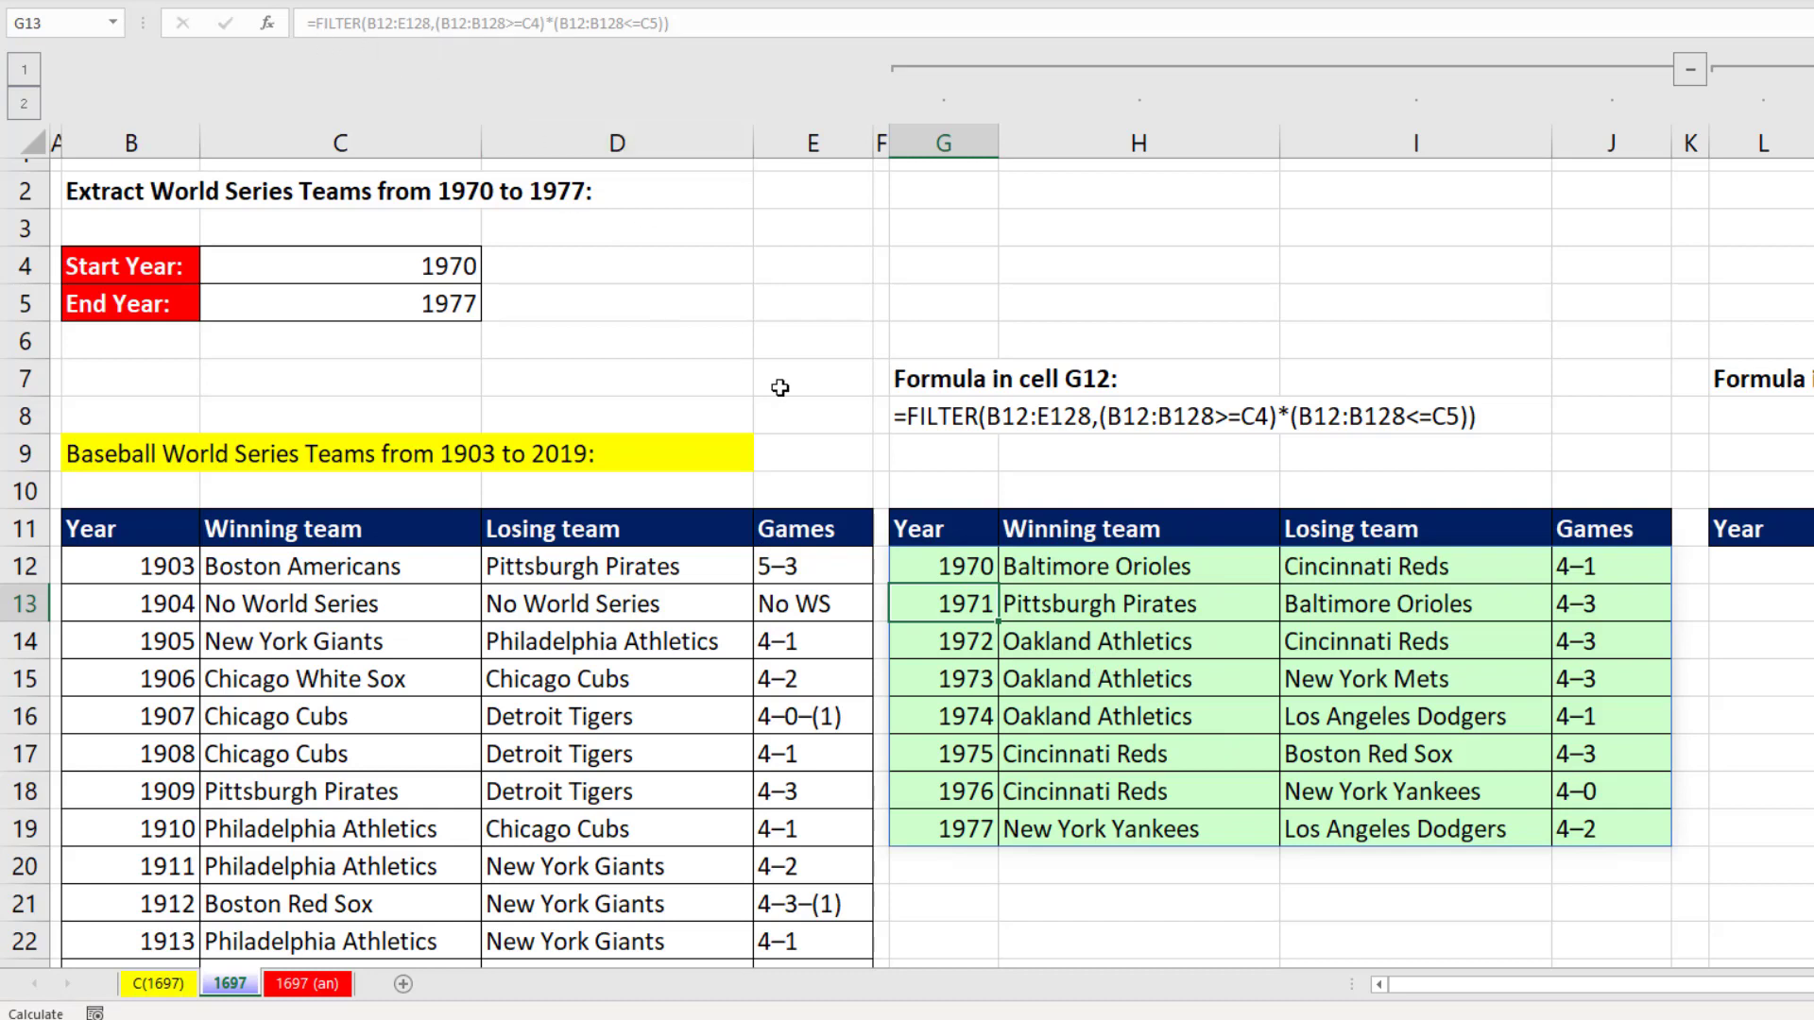
Step: Change the End Year in C5 to 1979 so the FILTER spill extends through 1979
click(948, 569)
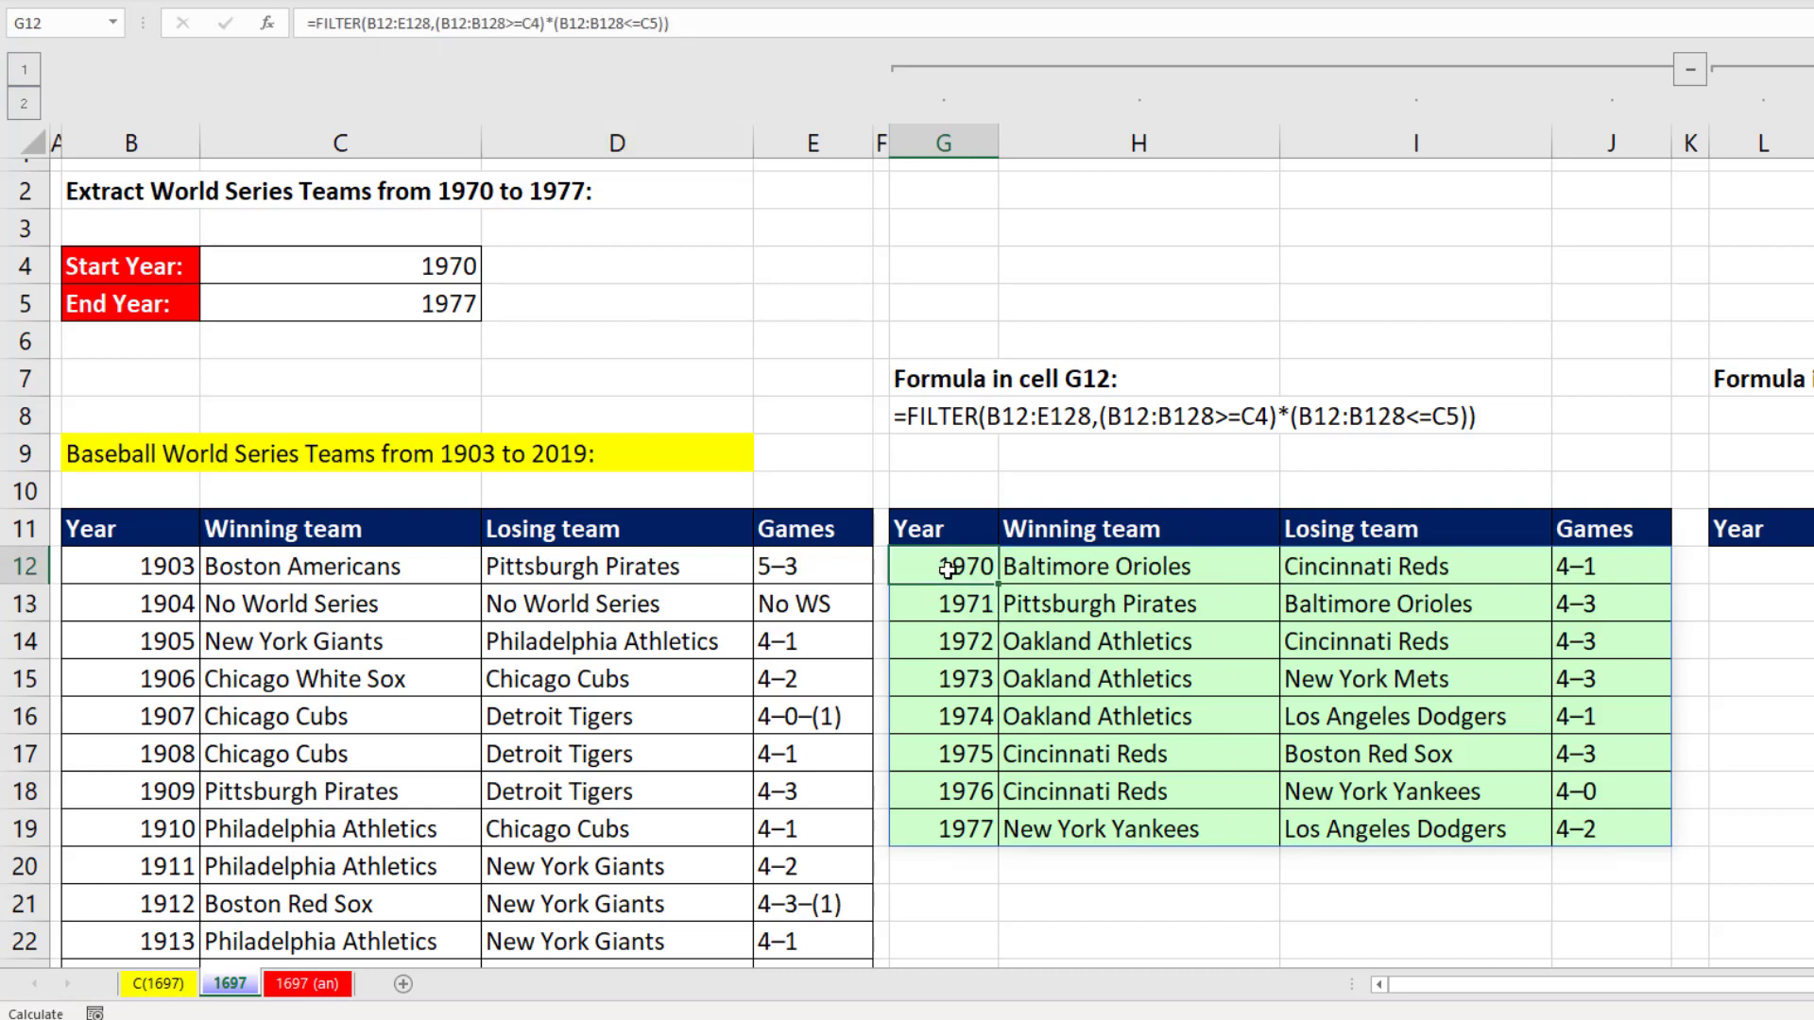
double_click(381, 301)
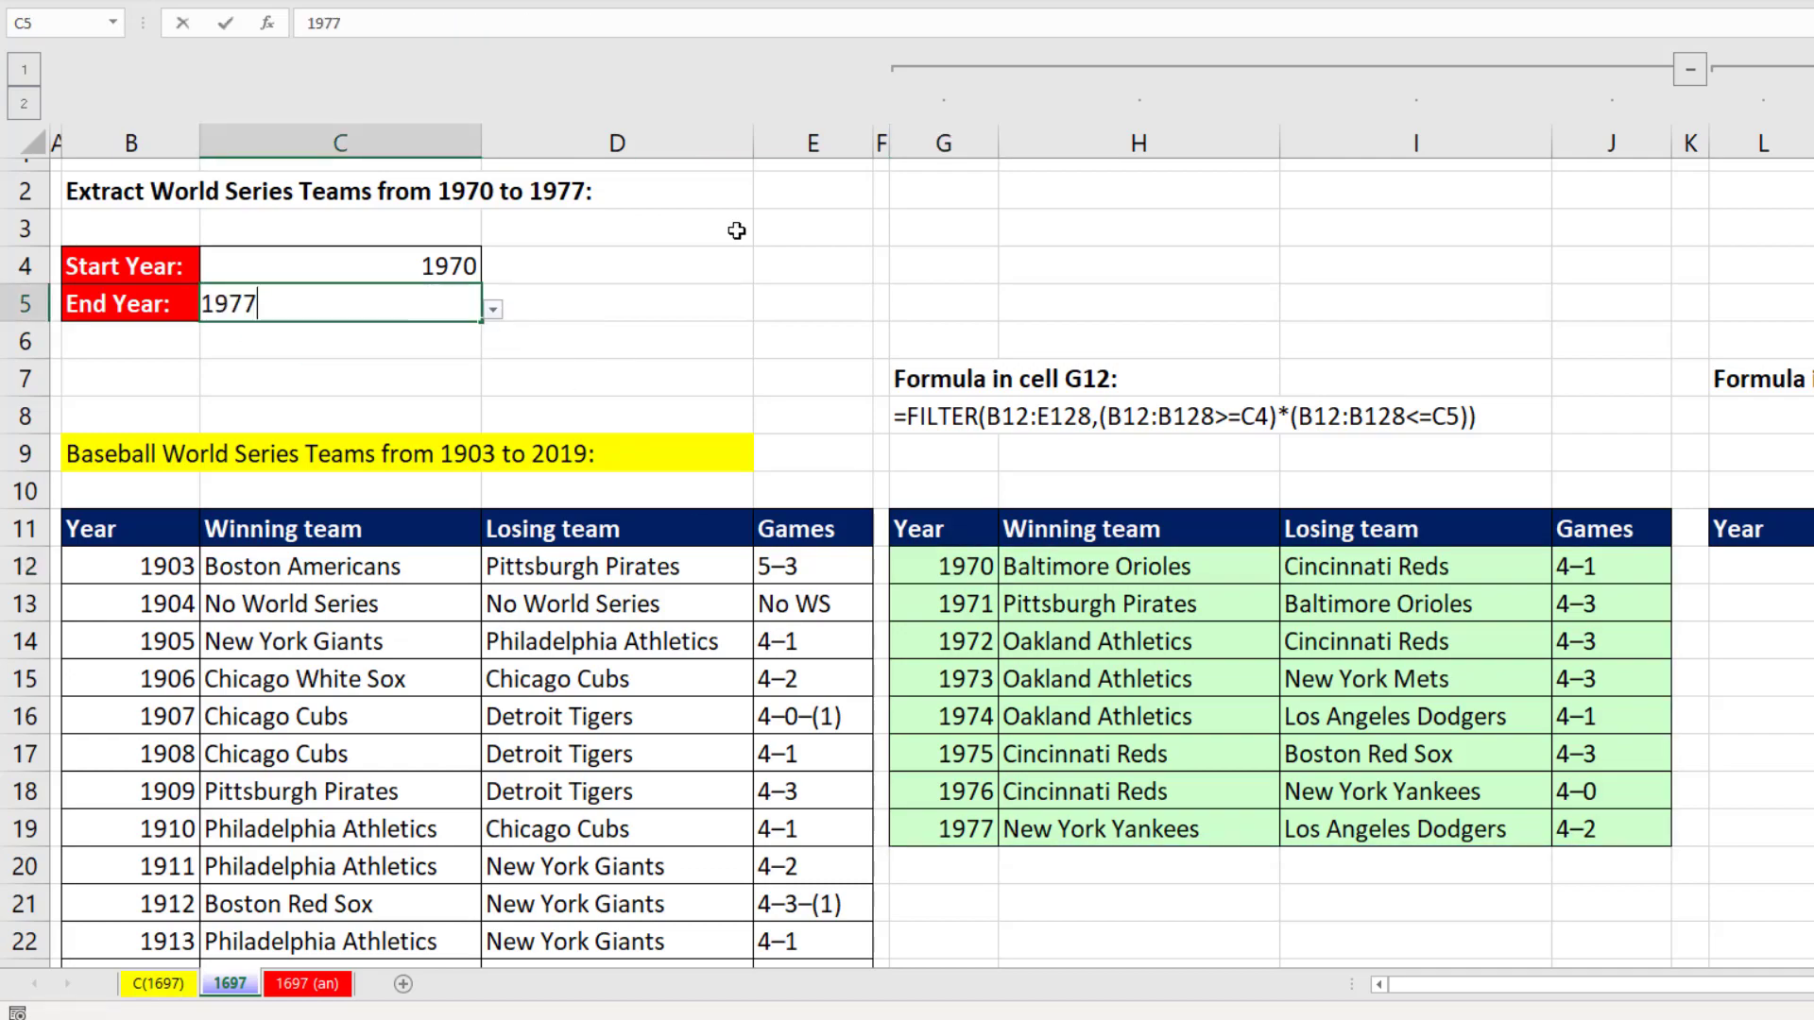
key(BackSpace)
key(BackSpace)
text(79)
key(Return)
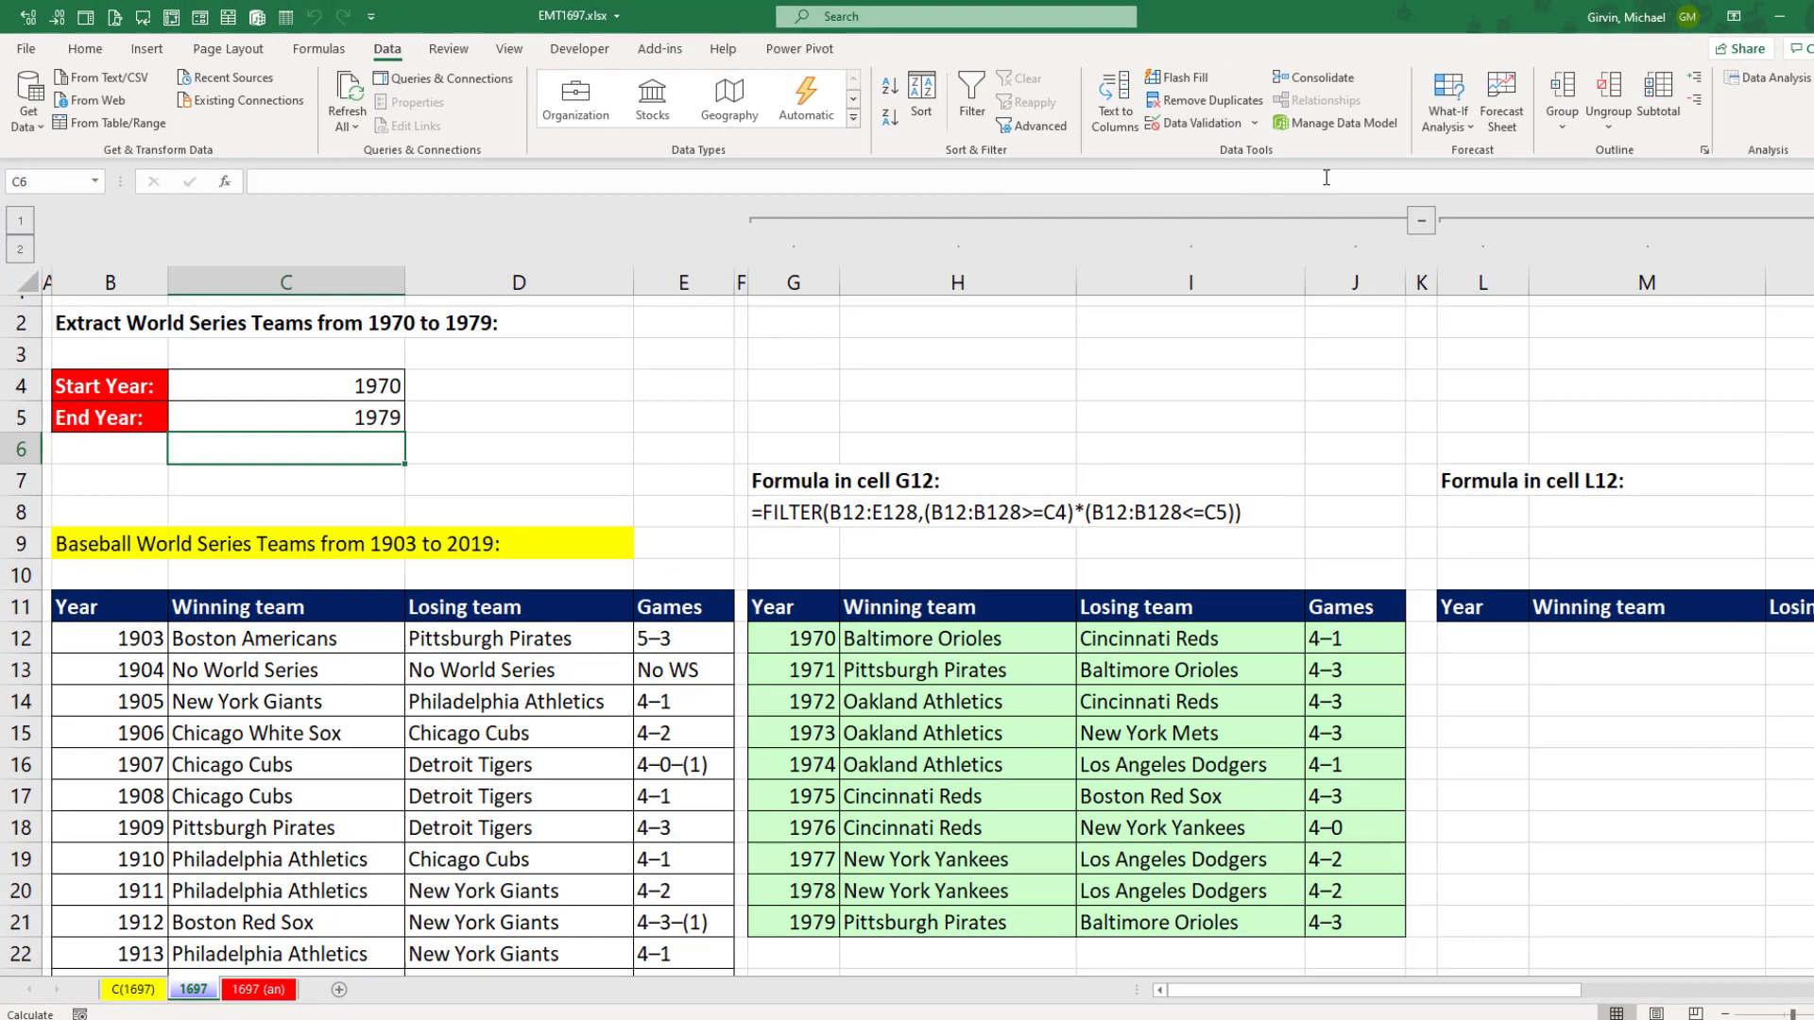
Step: Collapse the FILTER result columns G:J and begin =XLOOKUP( in L12
click(1421, 224)
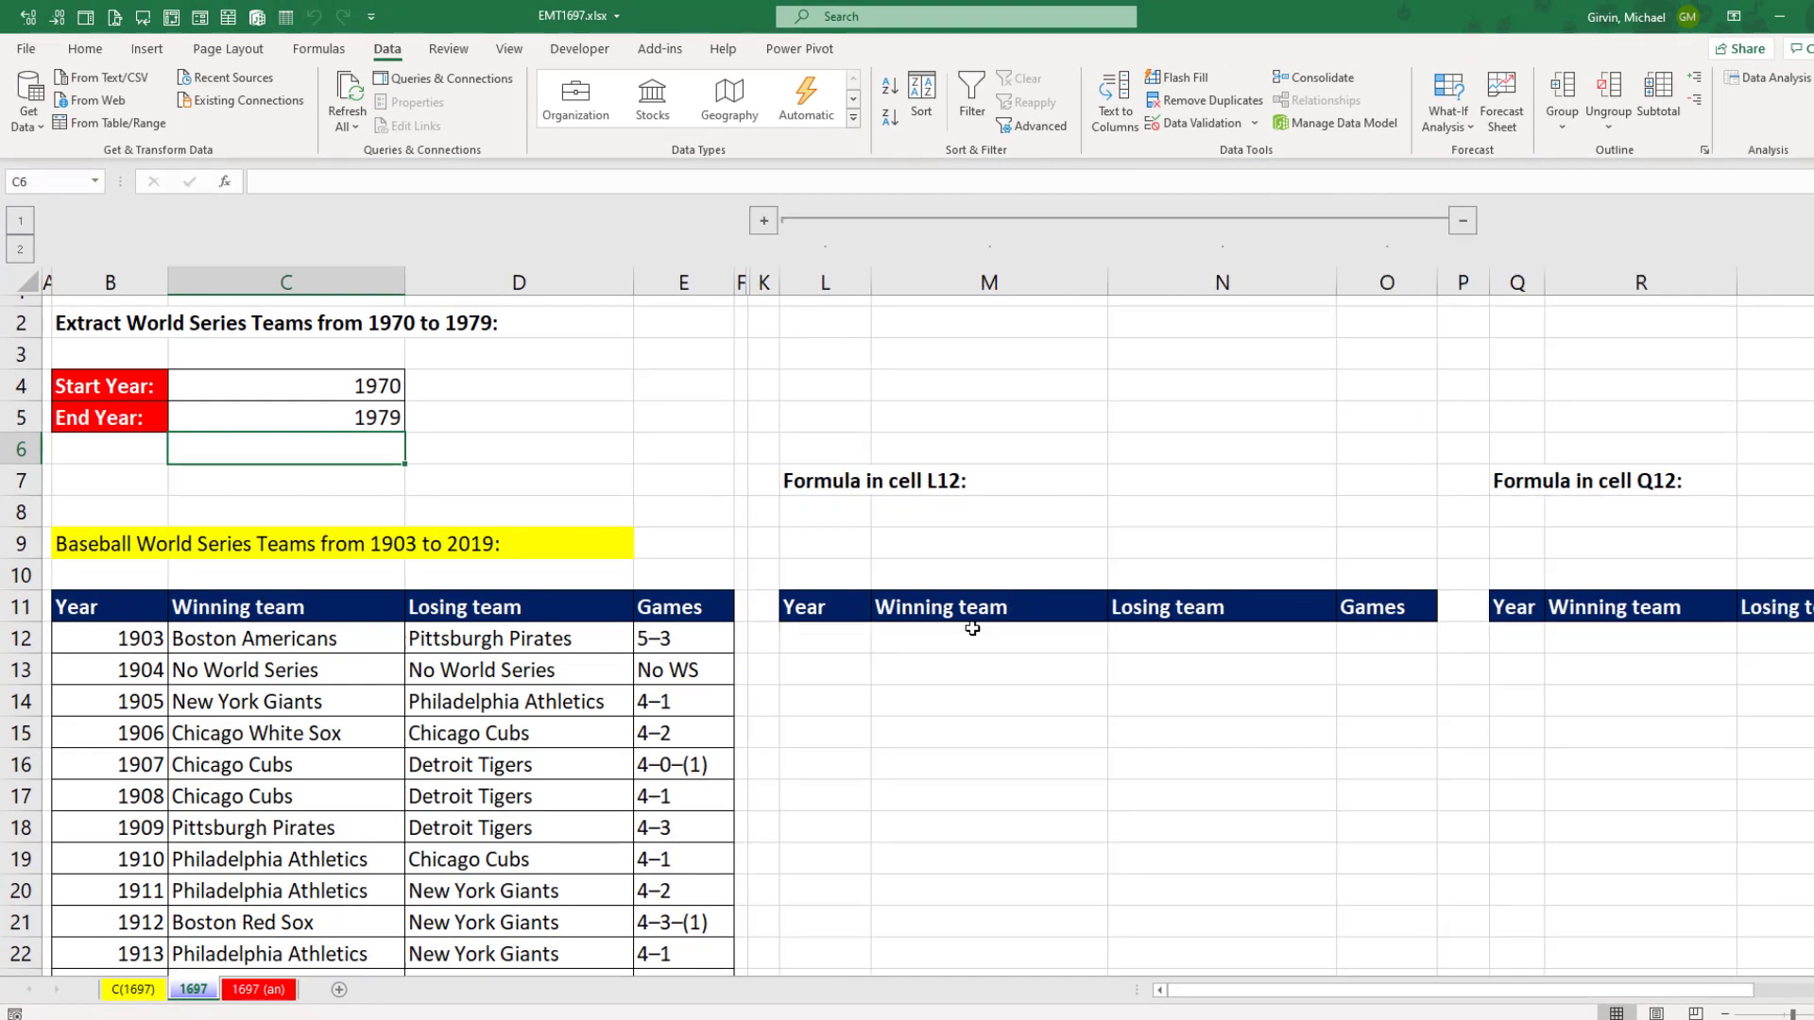
click(855, 638)
text(=XLOOKUP()
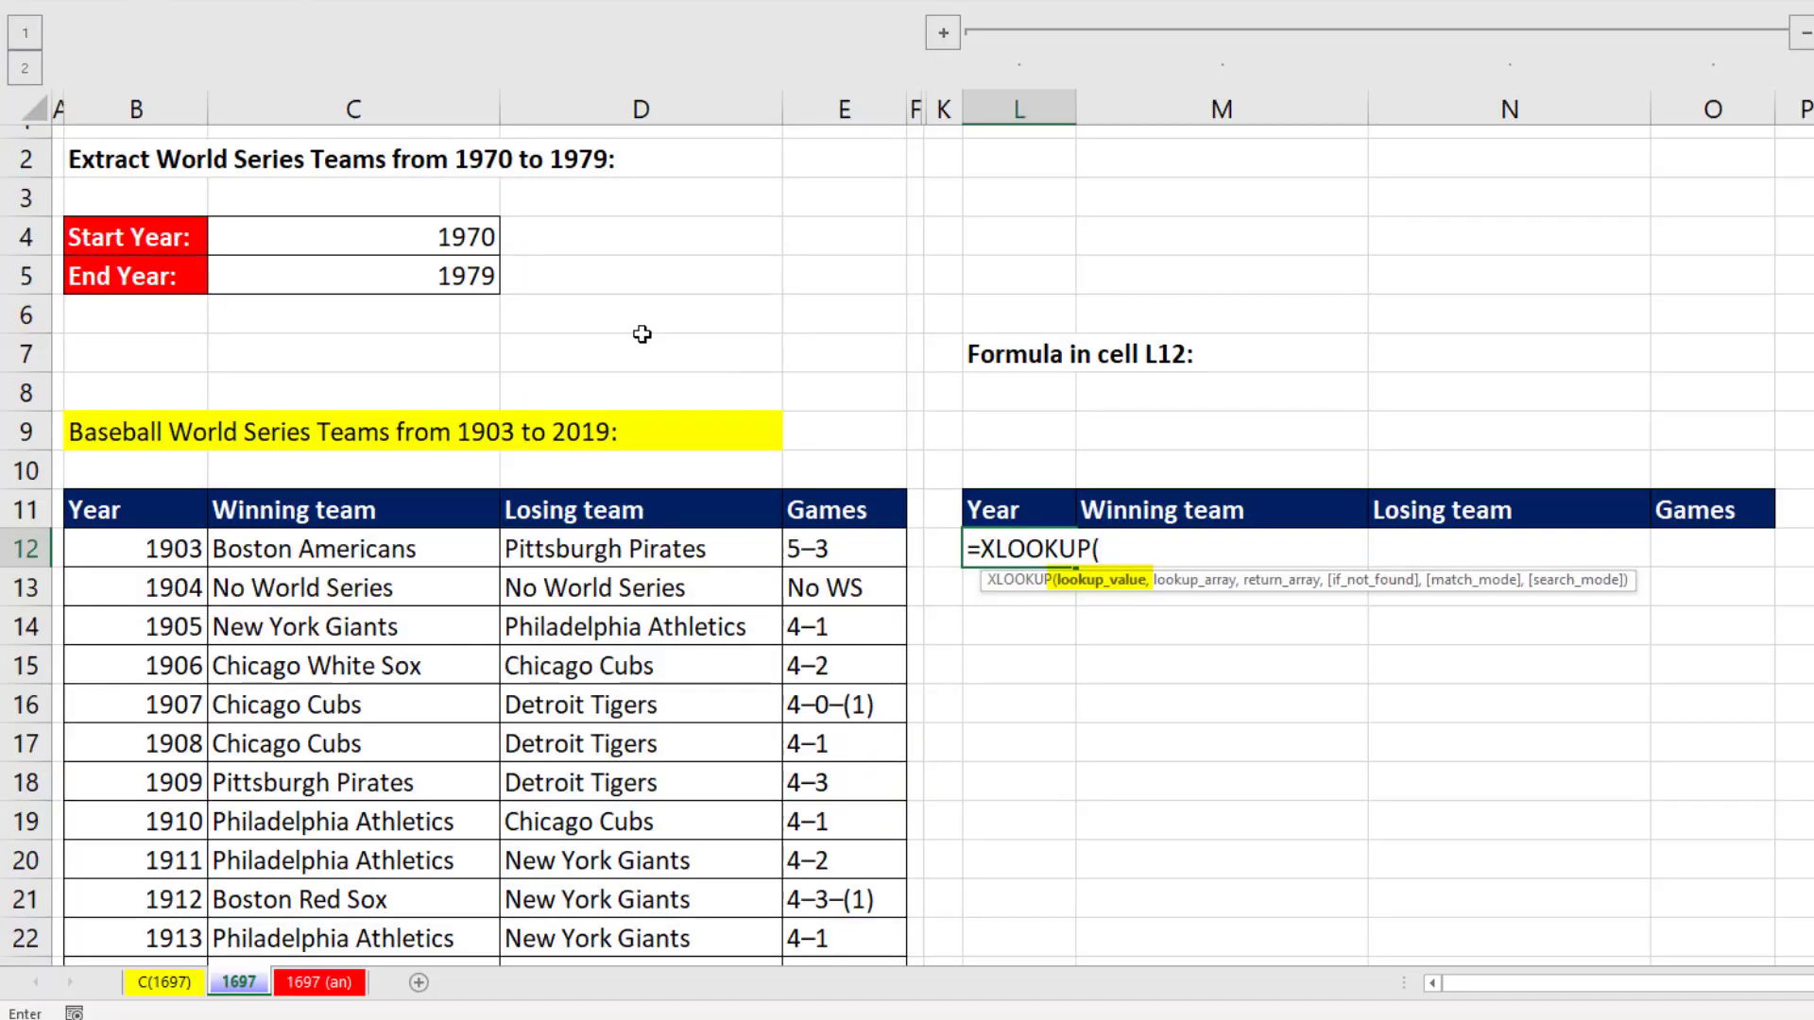
Step: Build the first lookup as XLOOKUP(C4,B12:B128,B12:B128)
click(425, 236)
text(,)
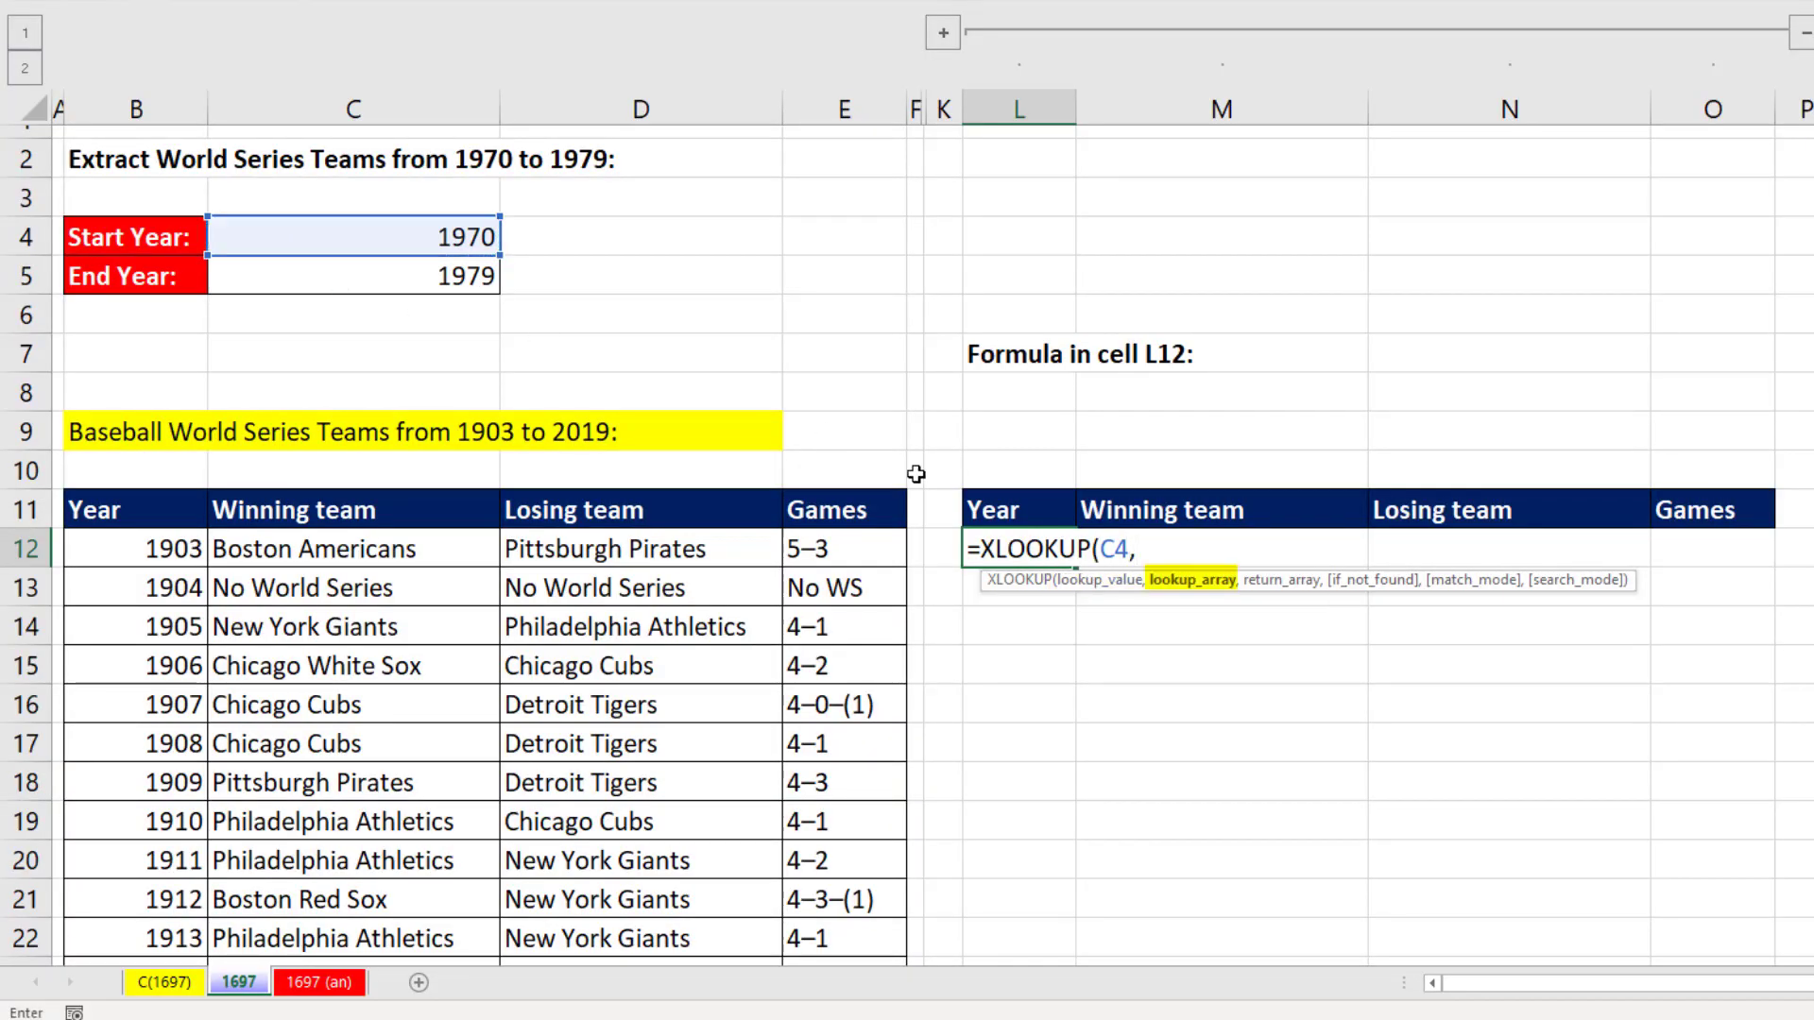
click(152, 562)
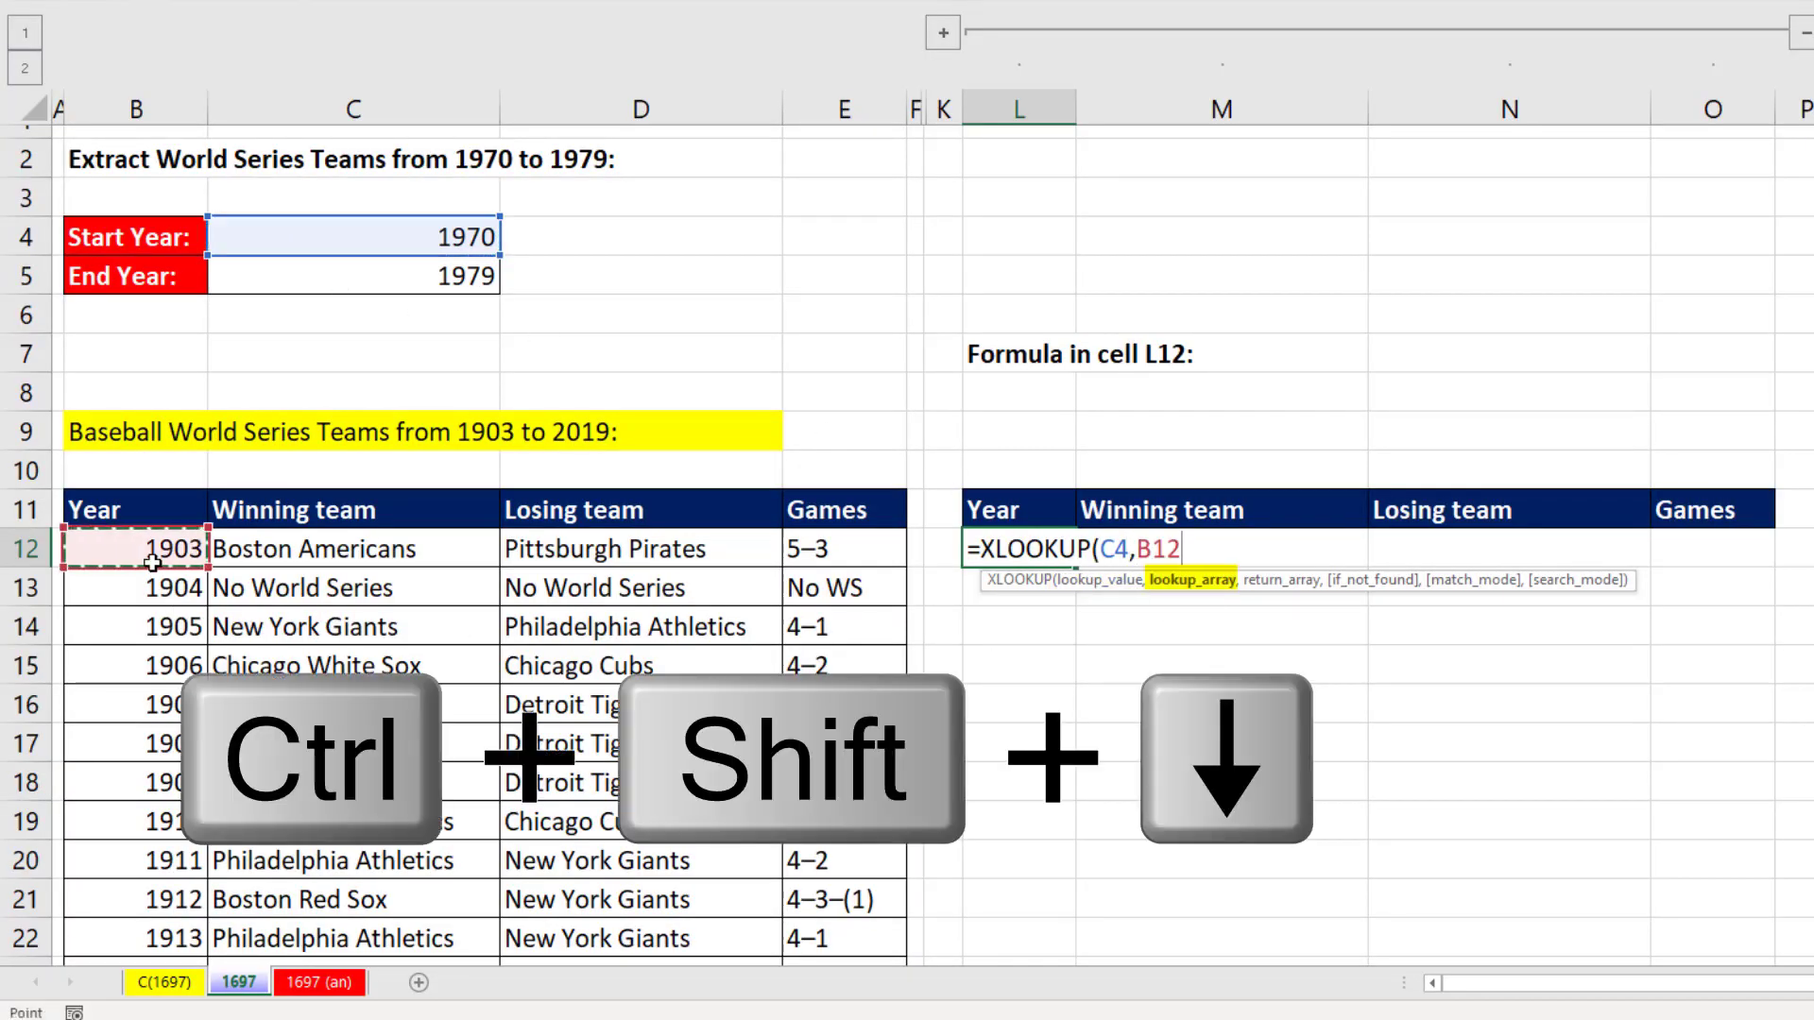
key(ctrl+shift+Down)
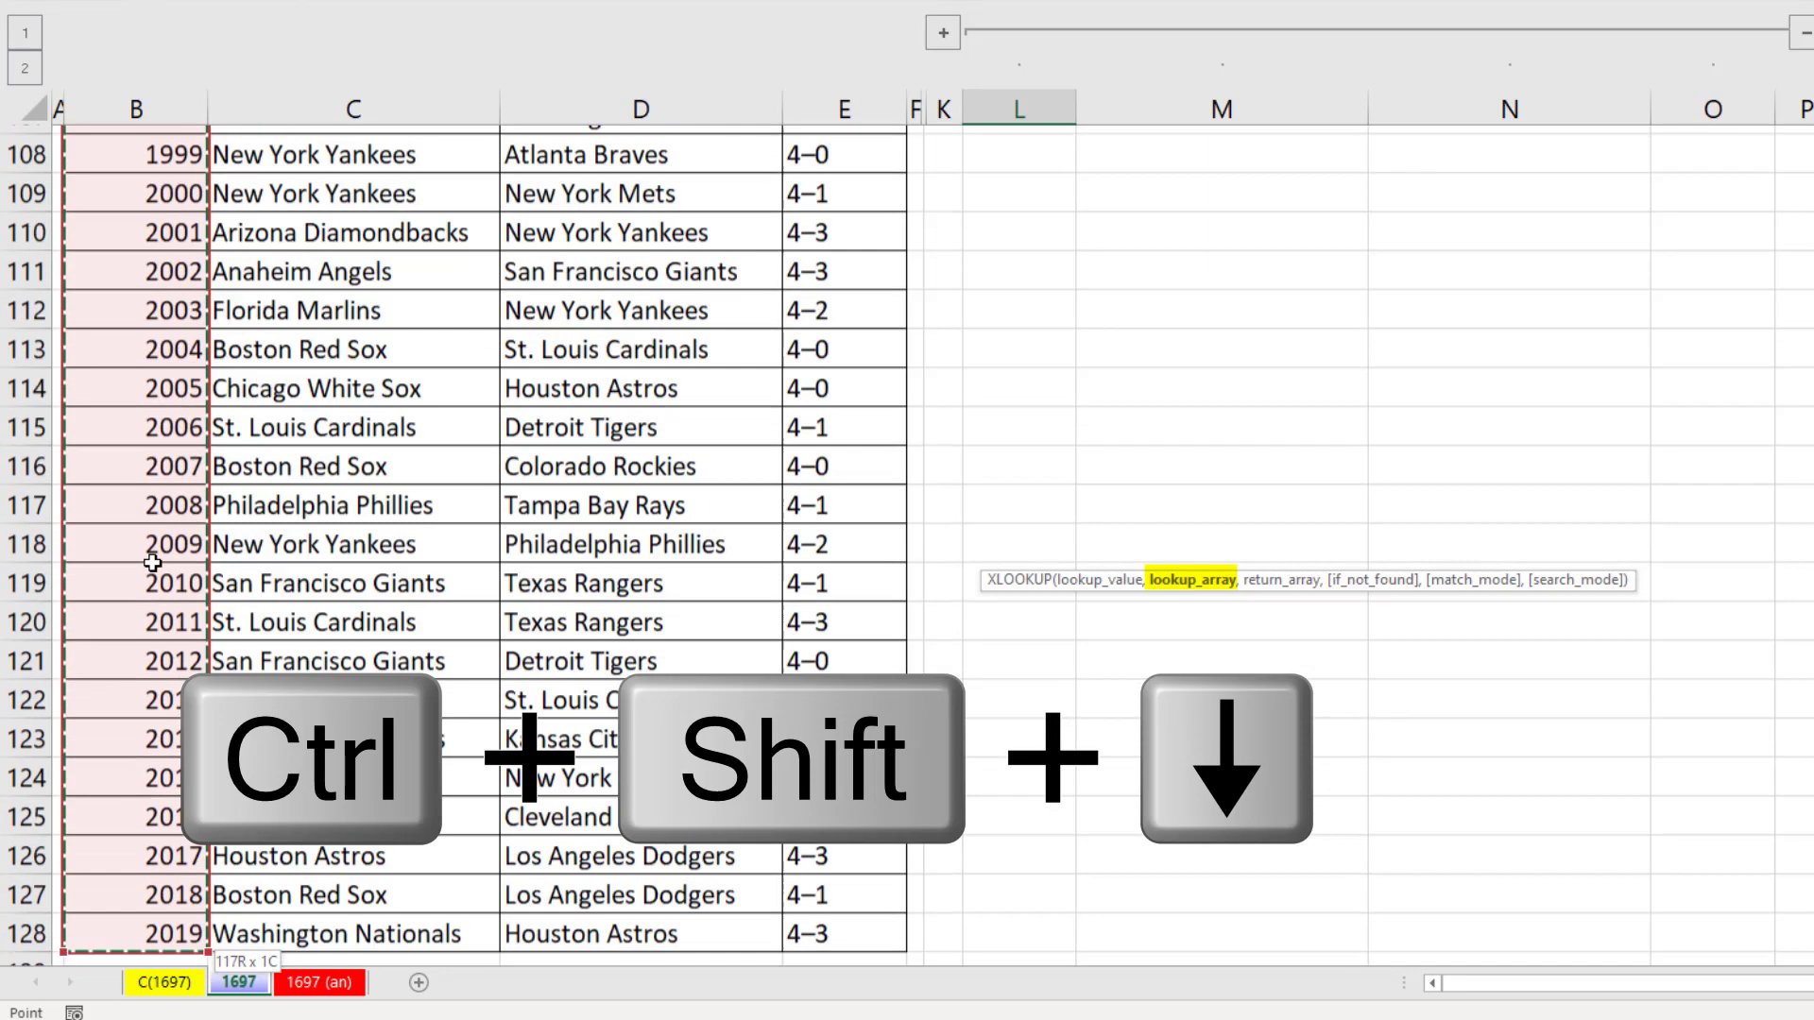
key(ctrl+BackSpace)
text(,)
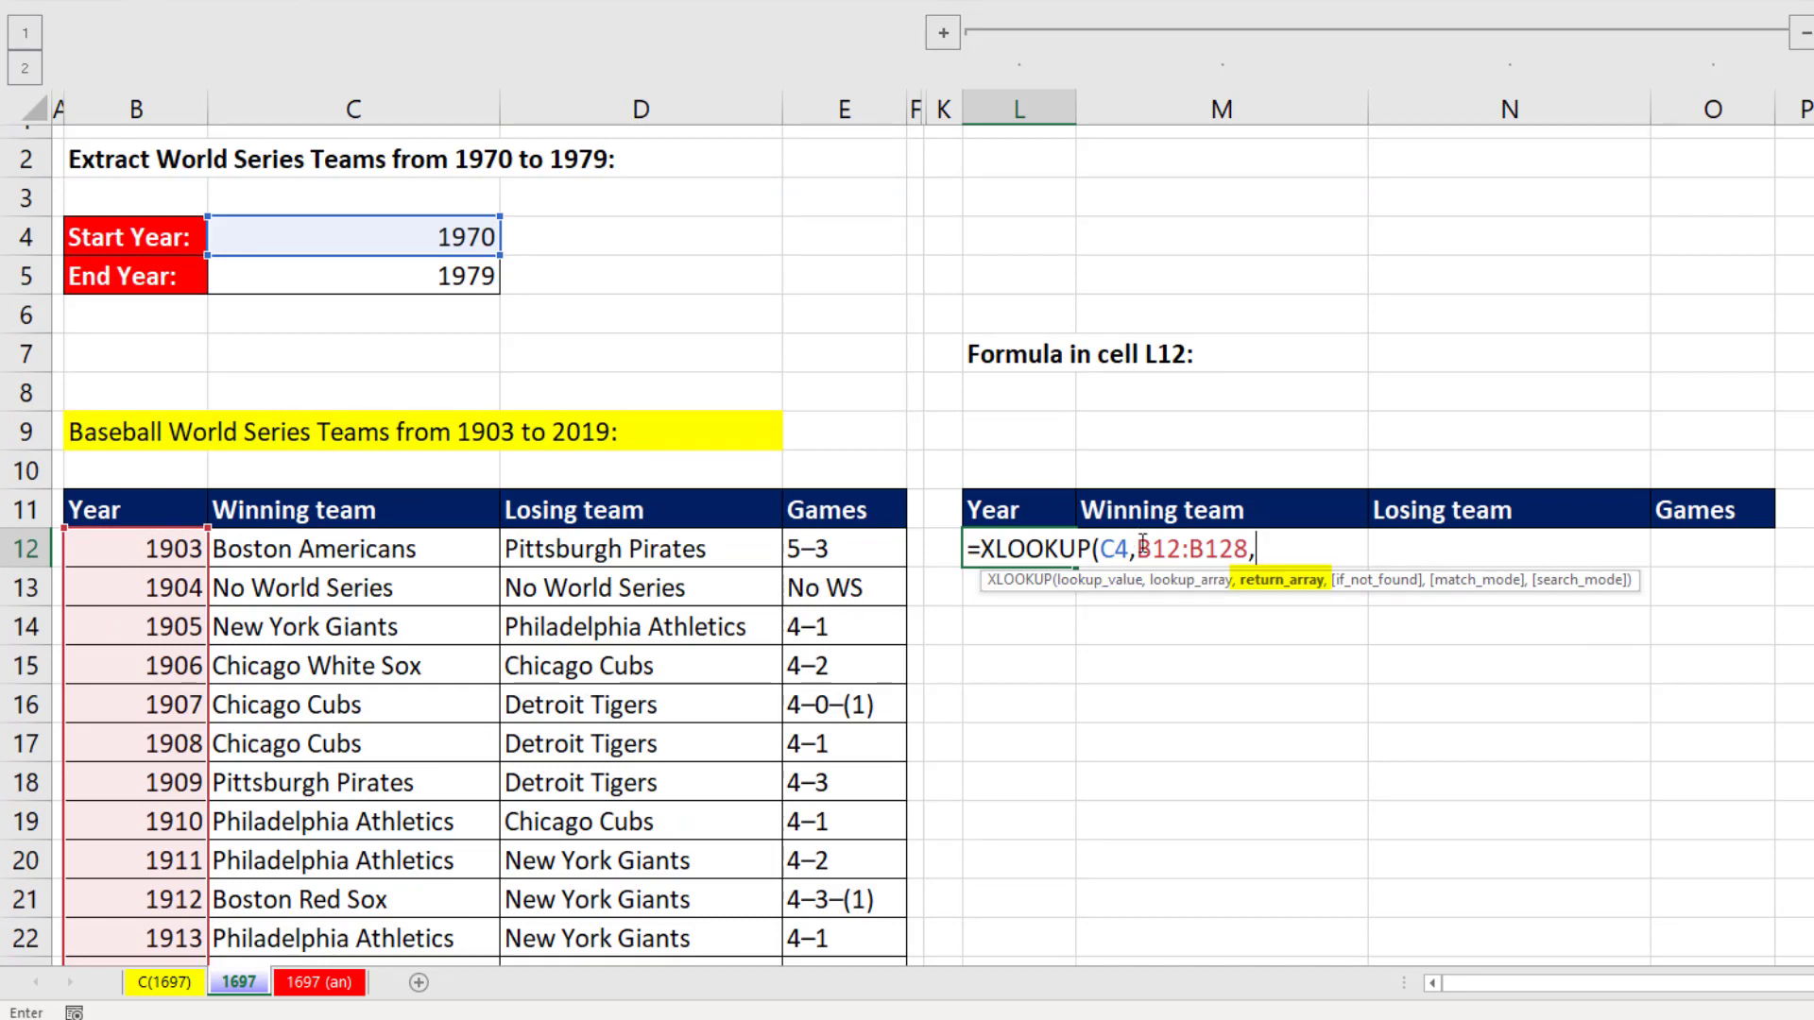
drag(1136, 549, 1247, 552)
key(ctrl+c)
click(1299, 549)
key(ctrl+v)
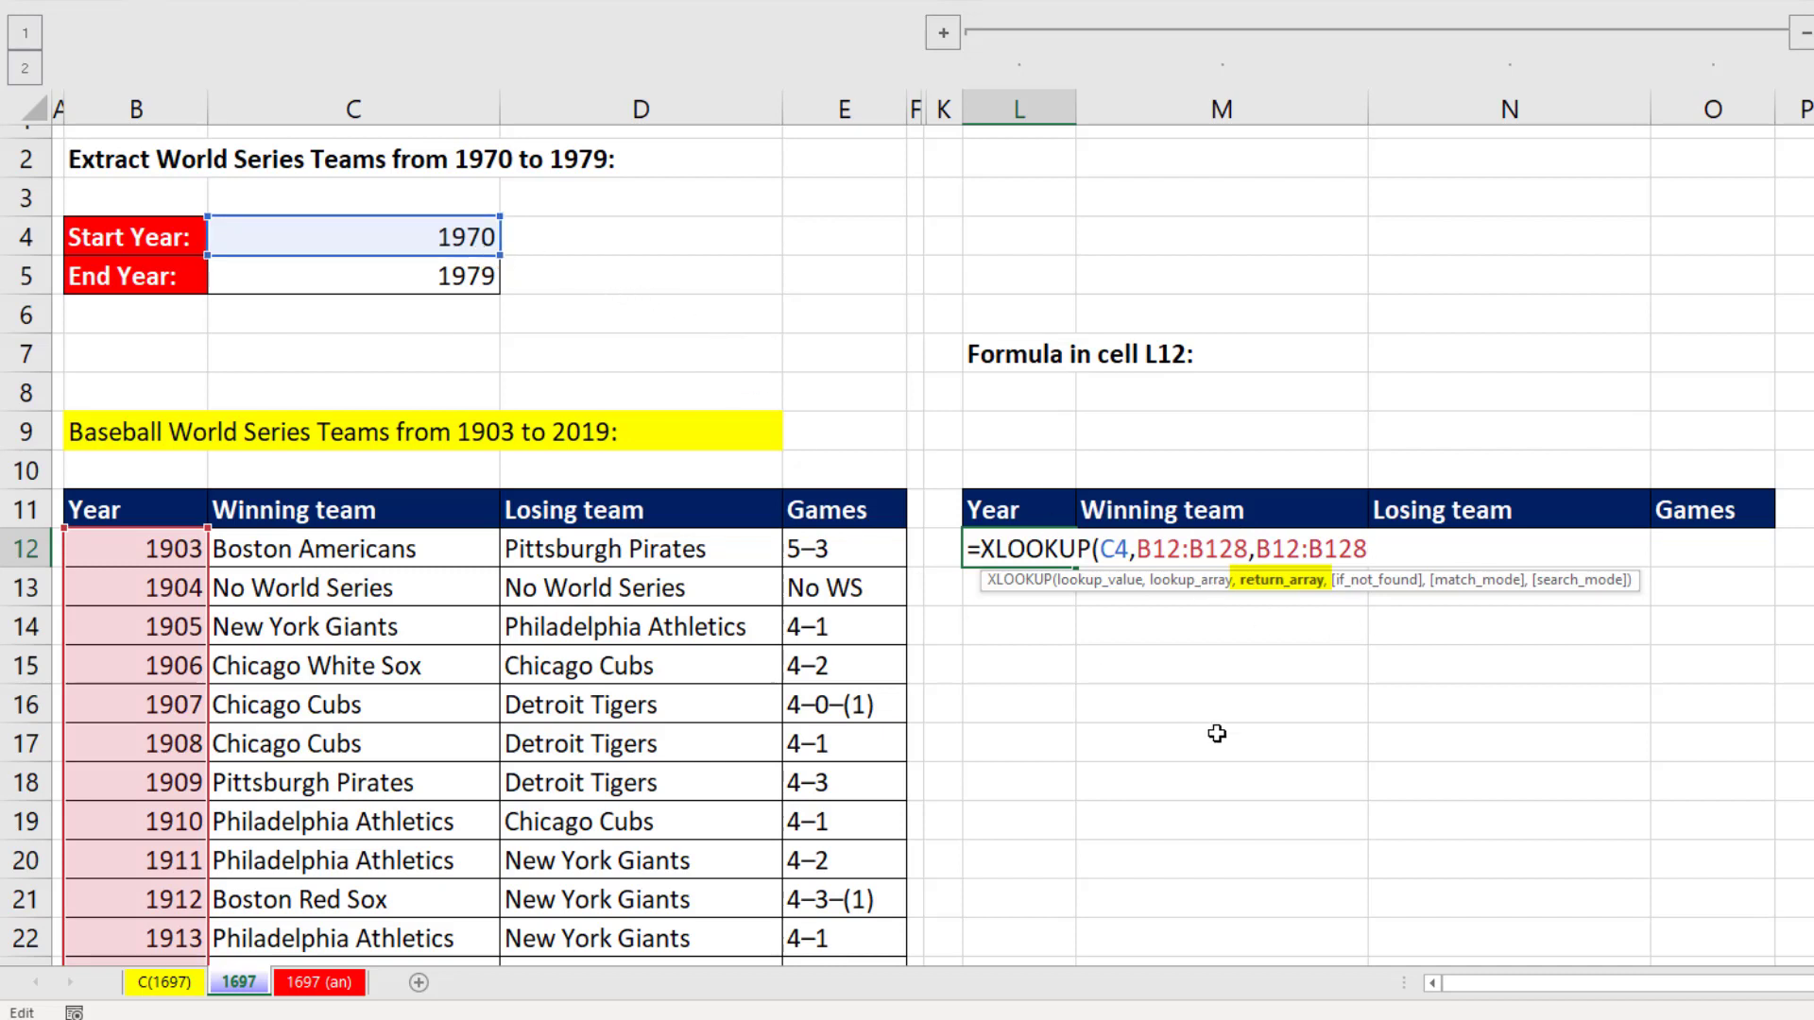
text())
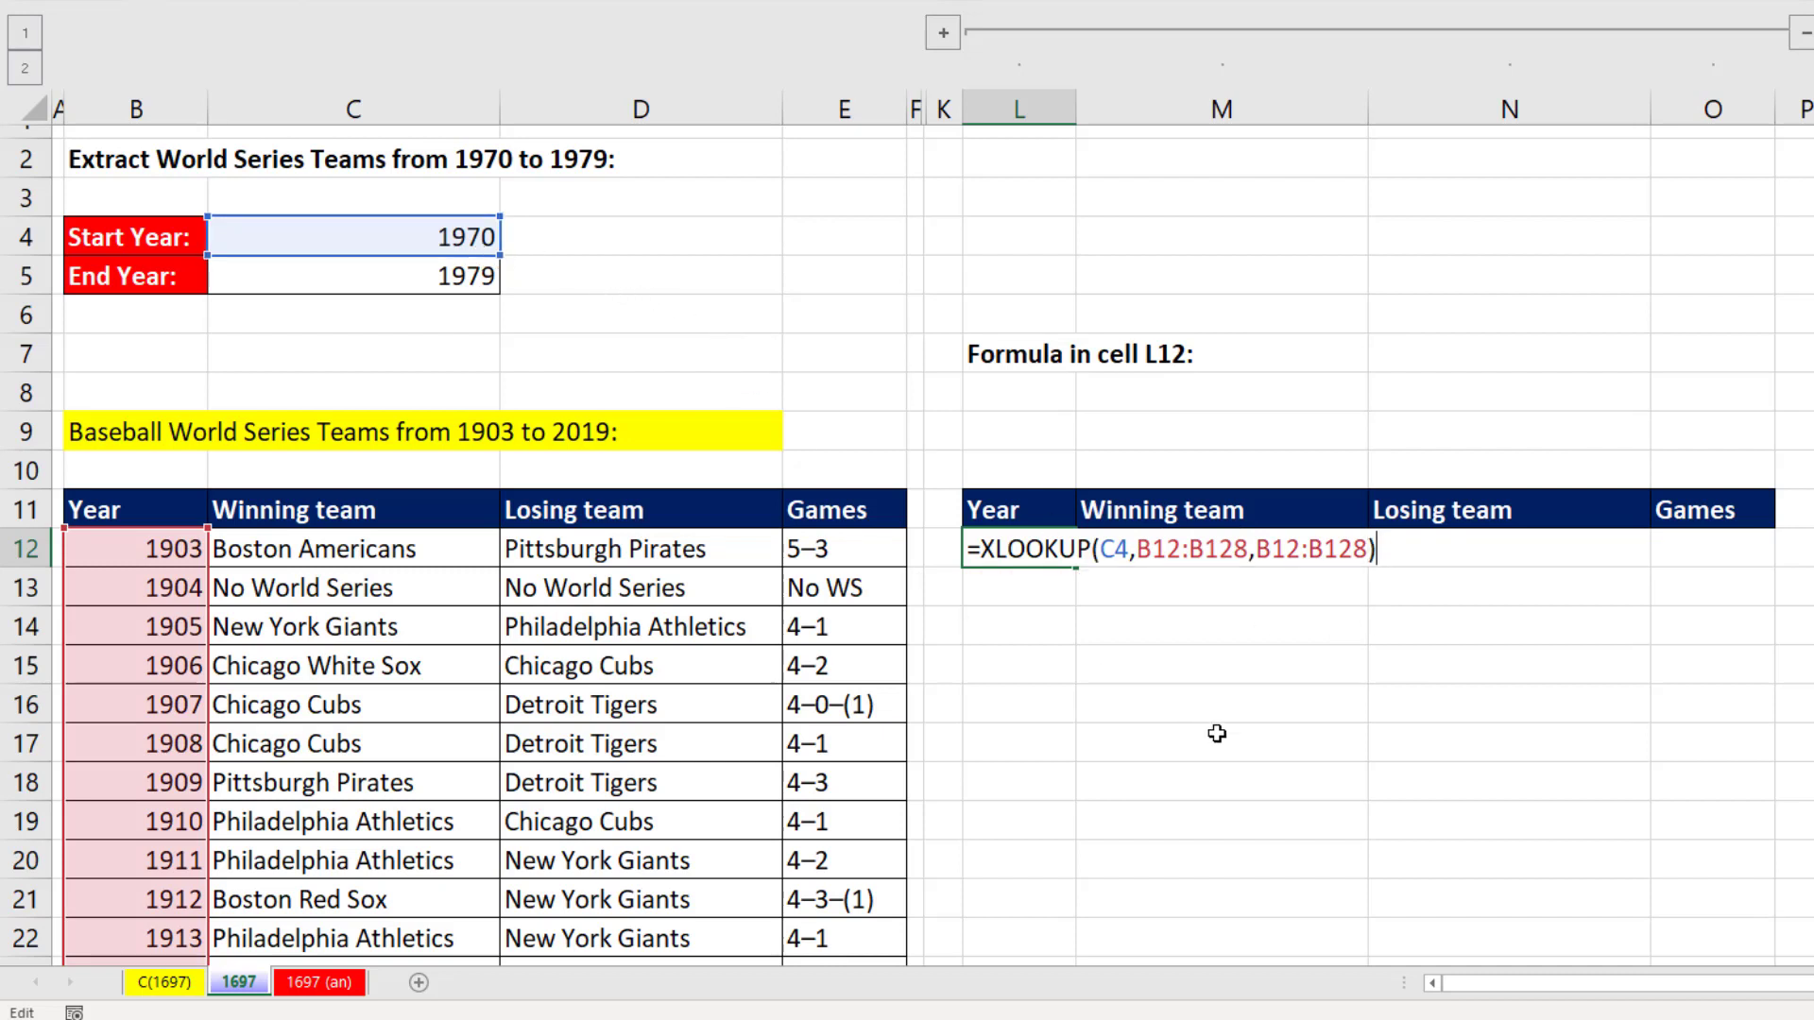
key(BackSpace)
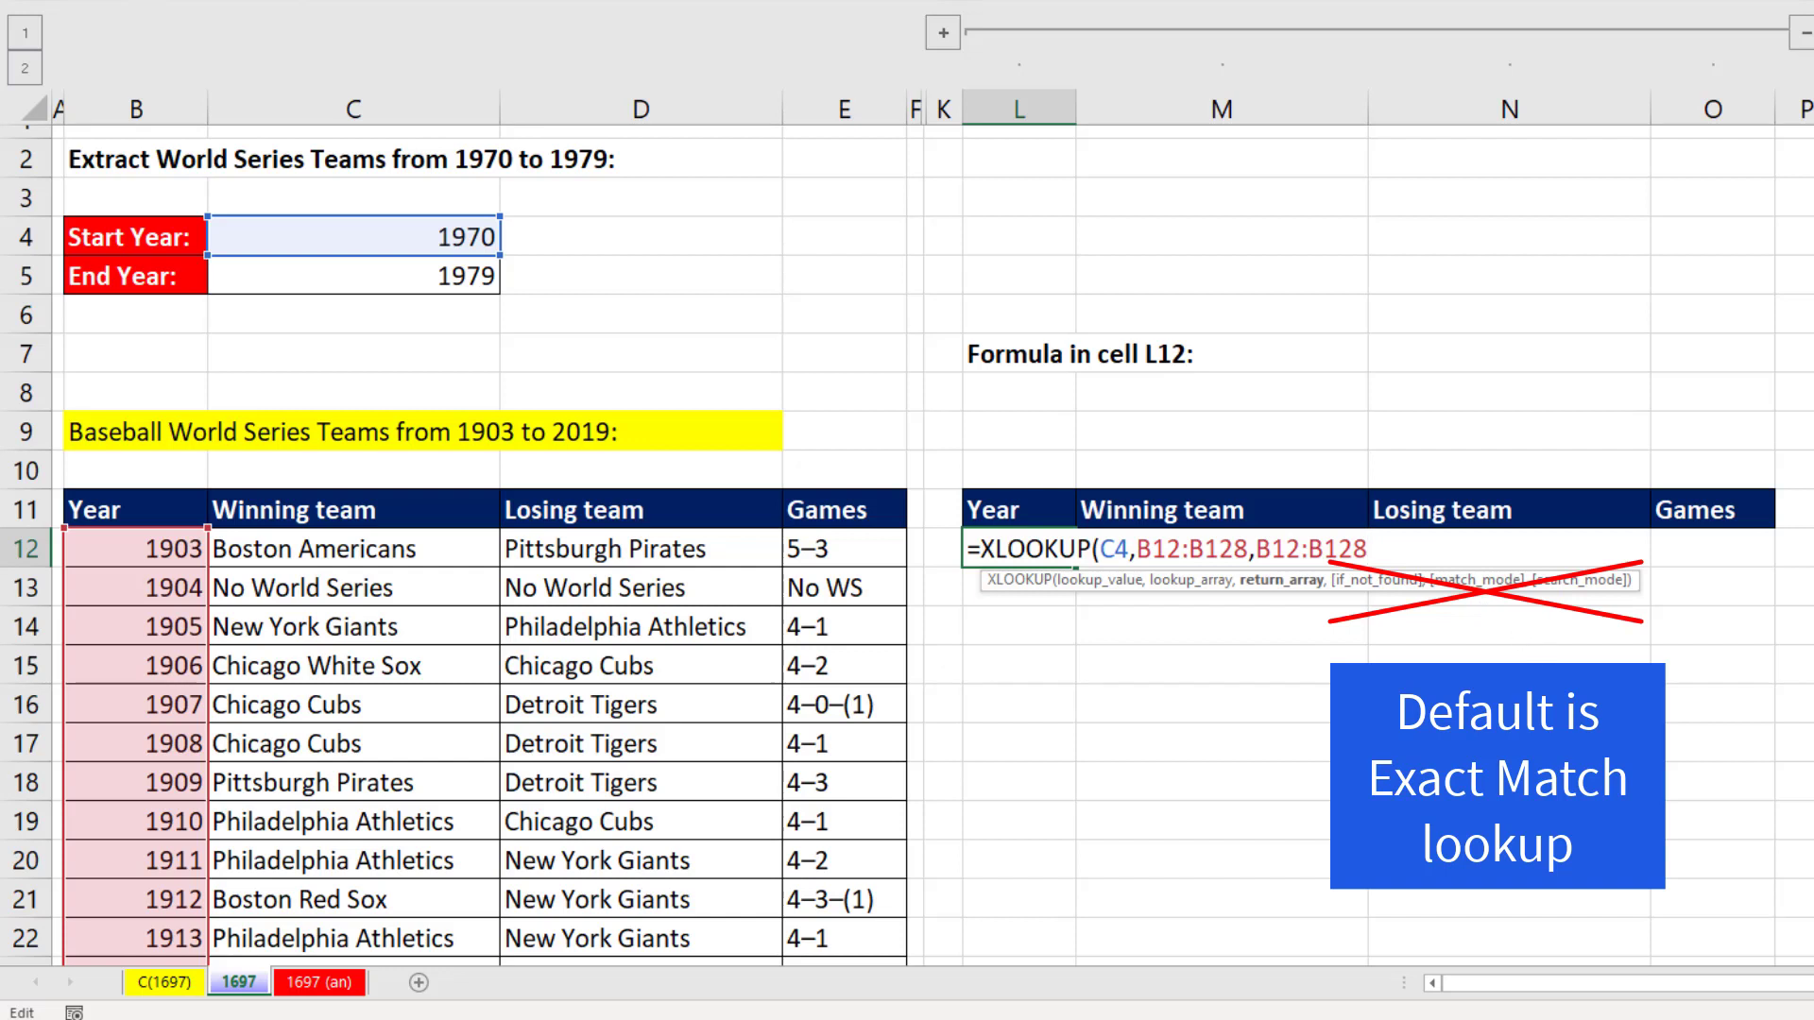
text():)
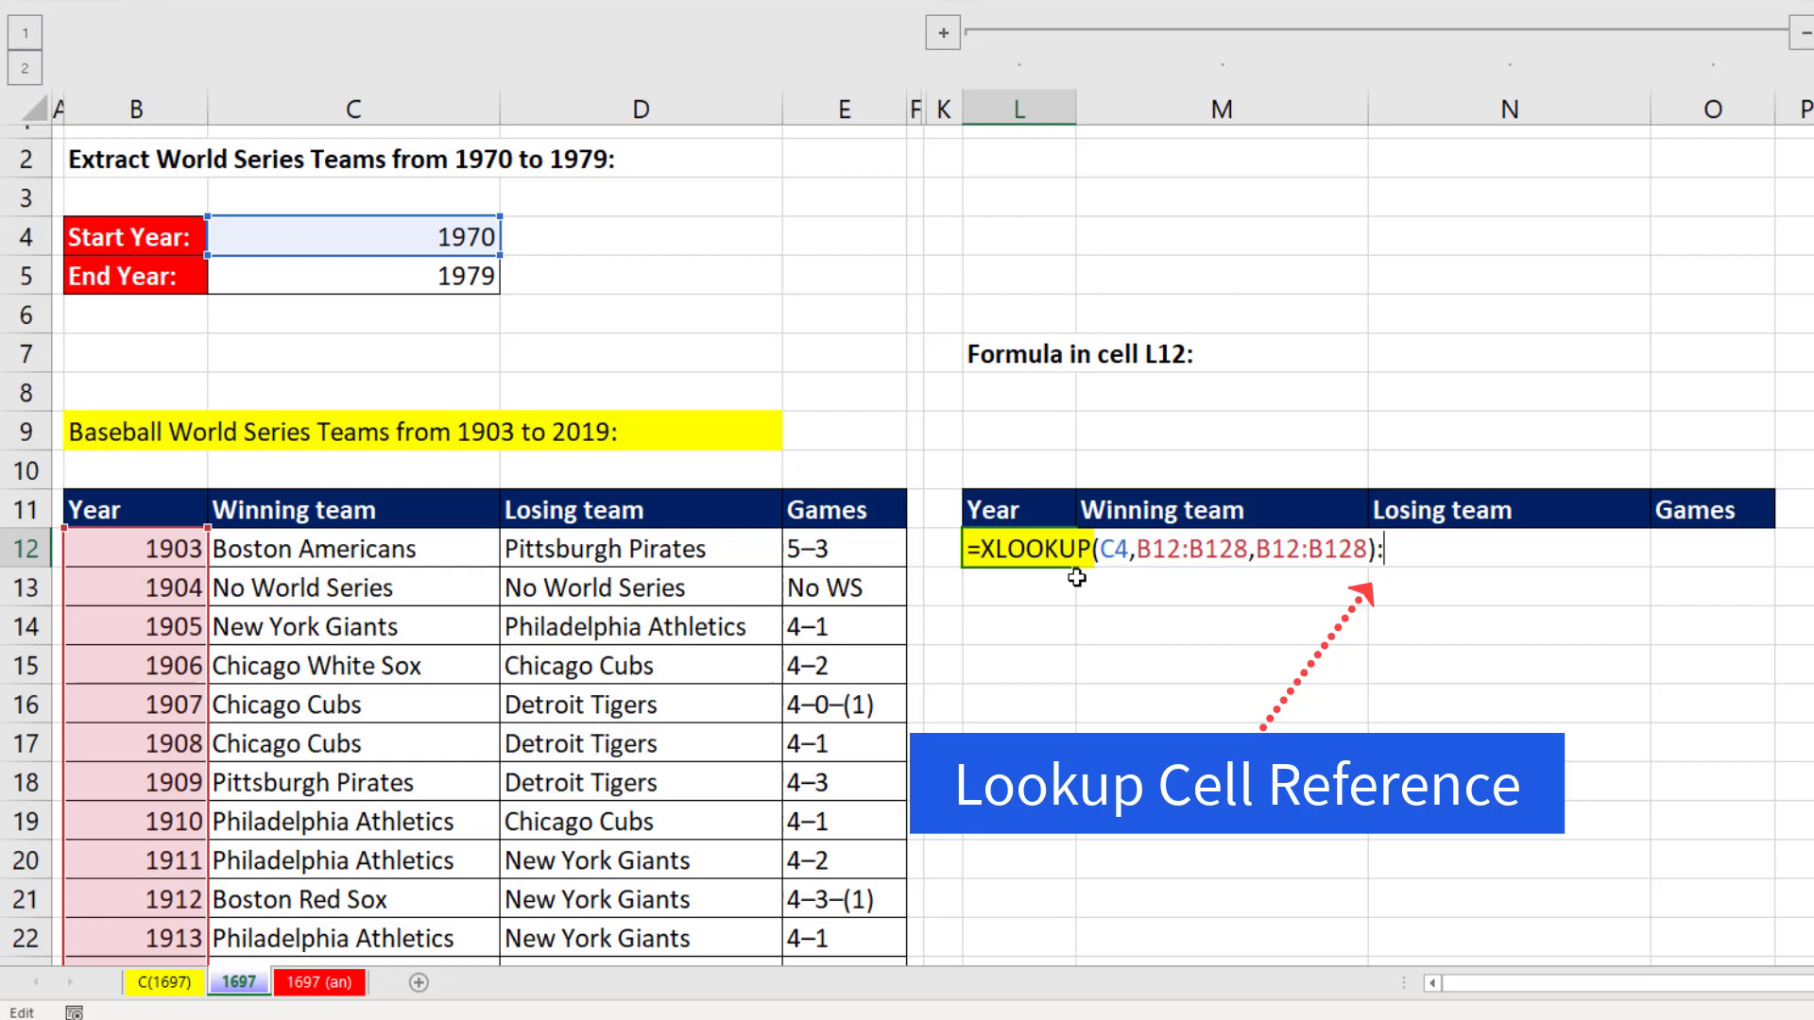
Step: Append :XLOOKUP(C5,B12:B128,E12:E128) and enter it, spilling 1970–1979 rows into L12:O21
text(xl)
key(Tab)
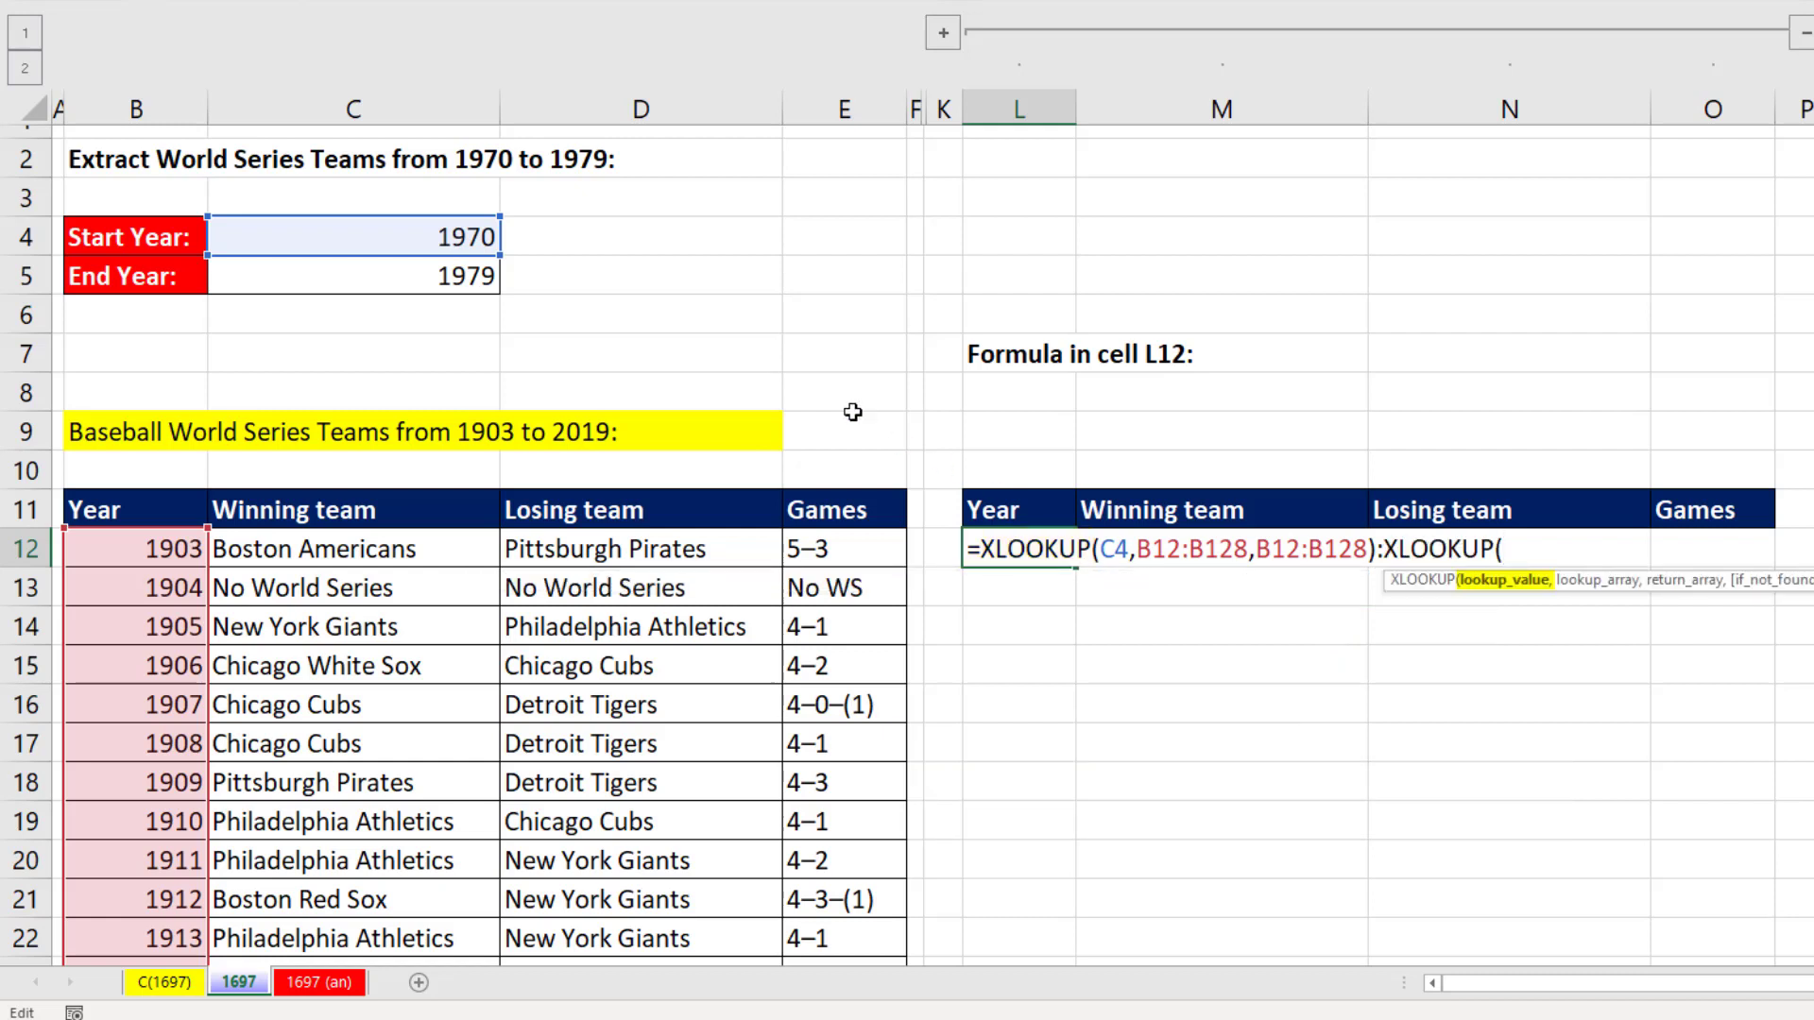
click(481, 276)
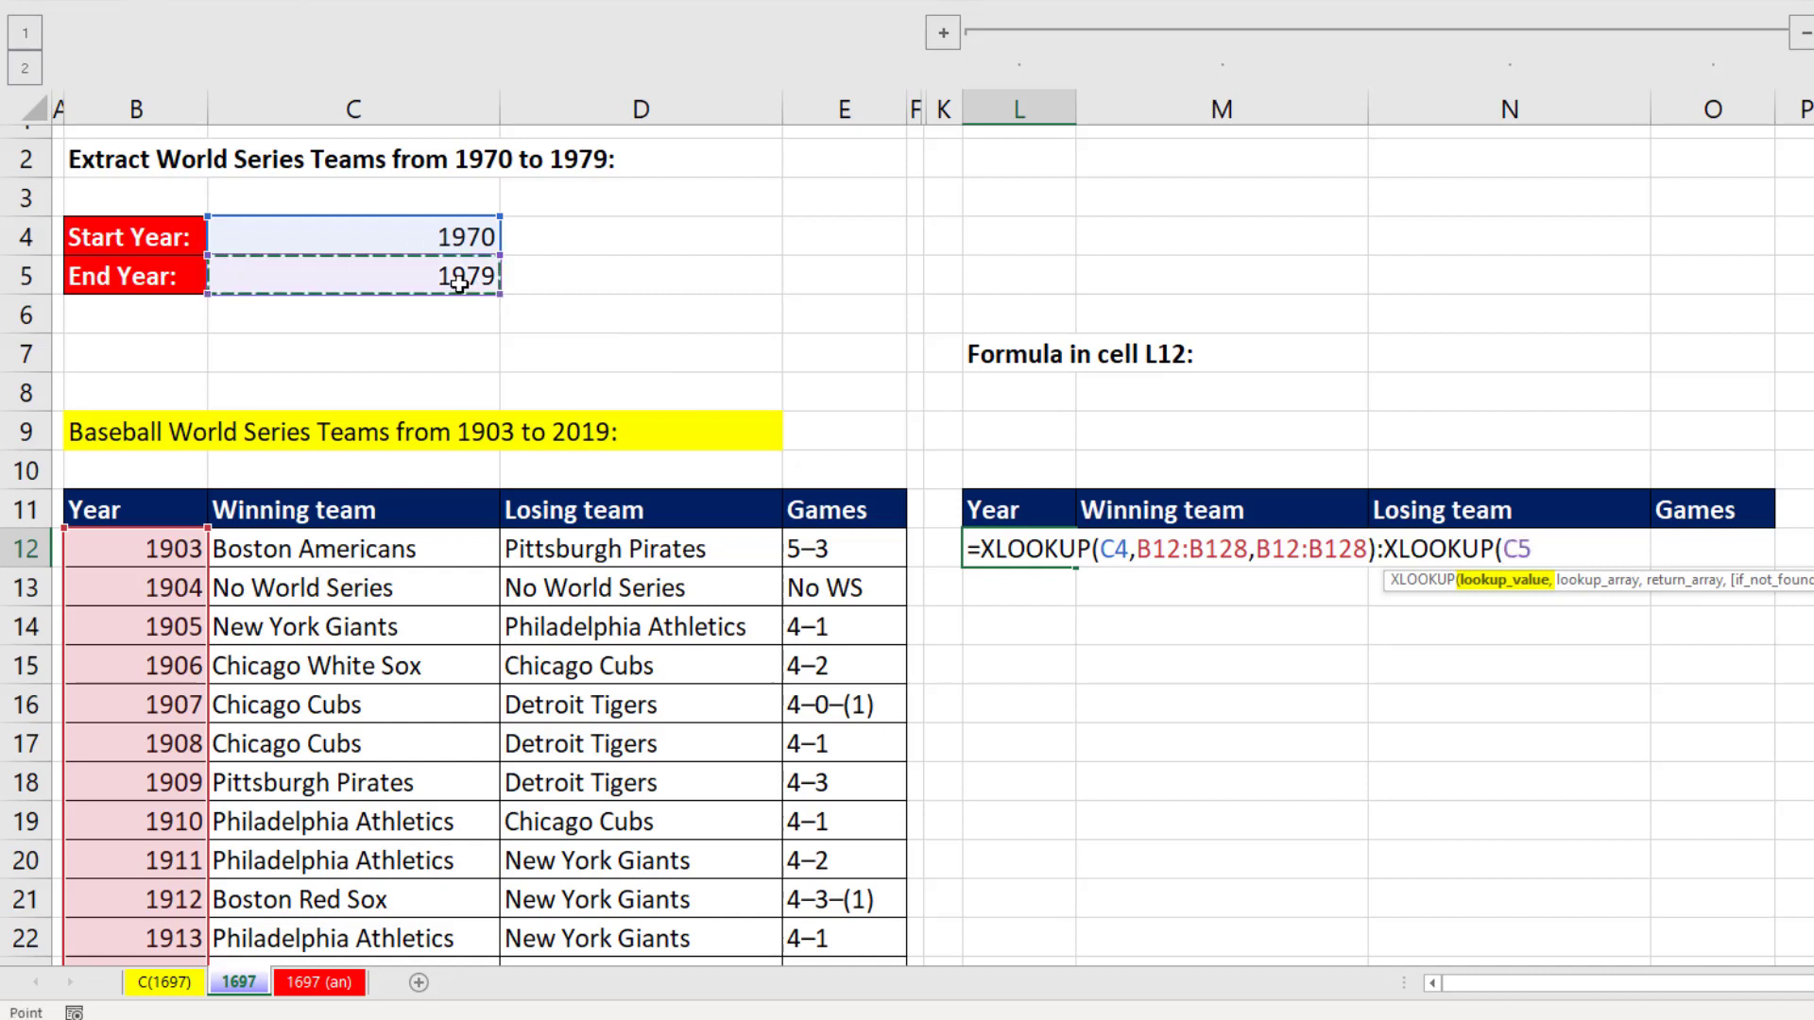
text(,)
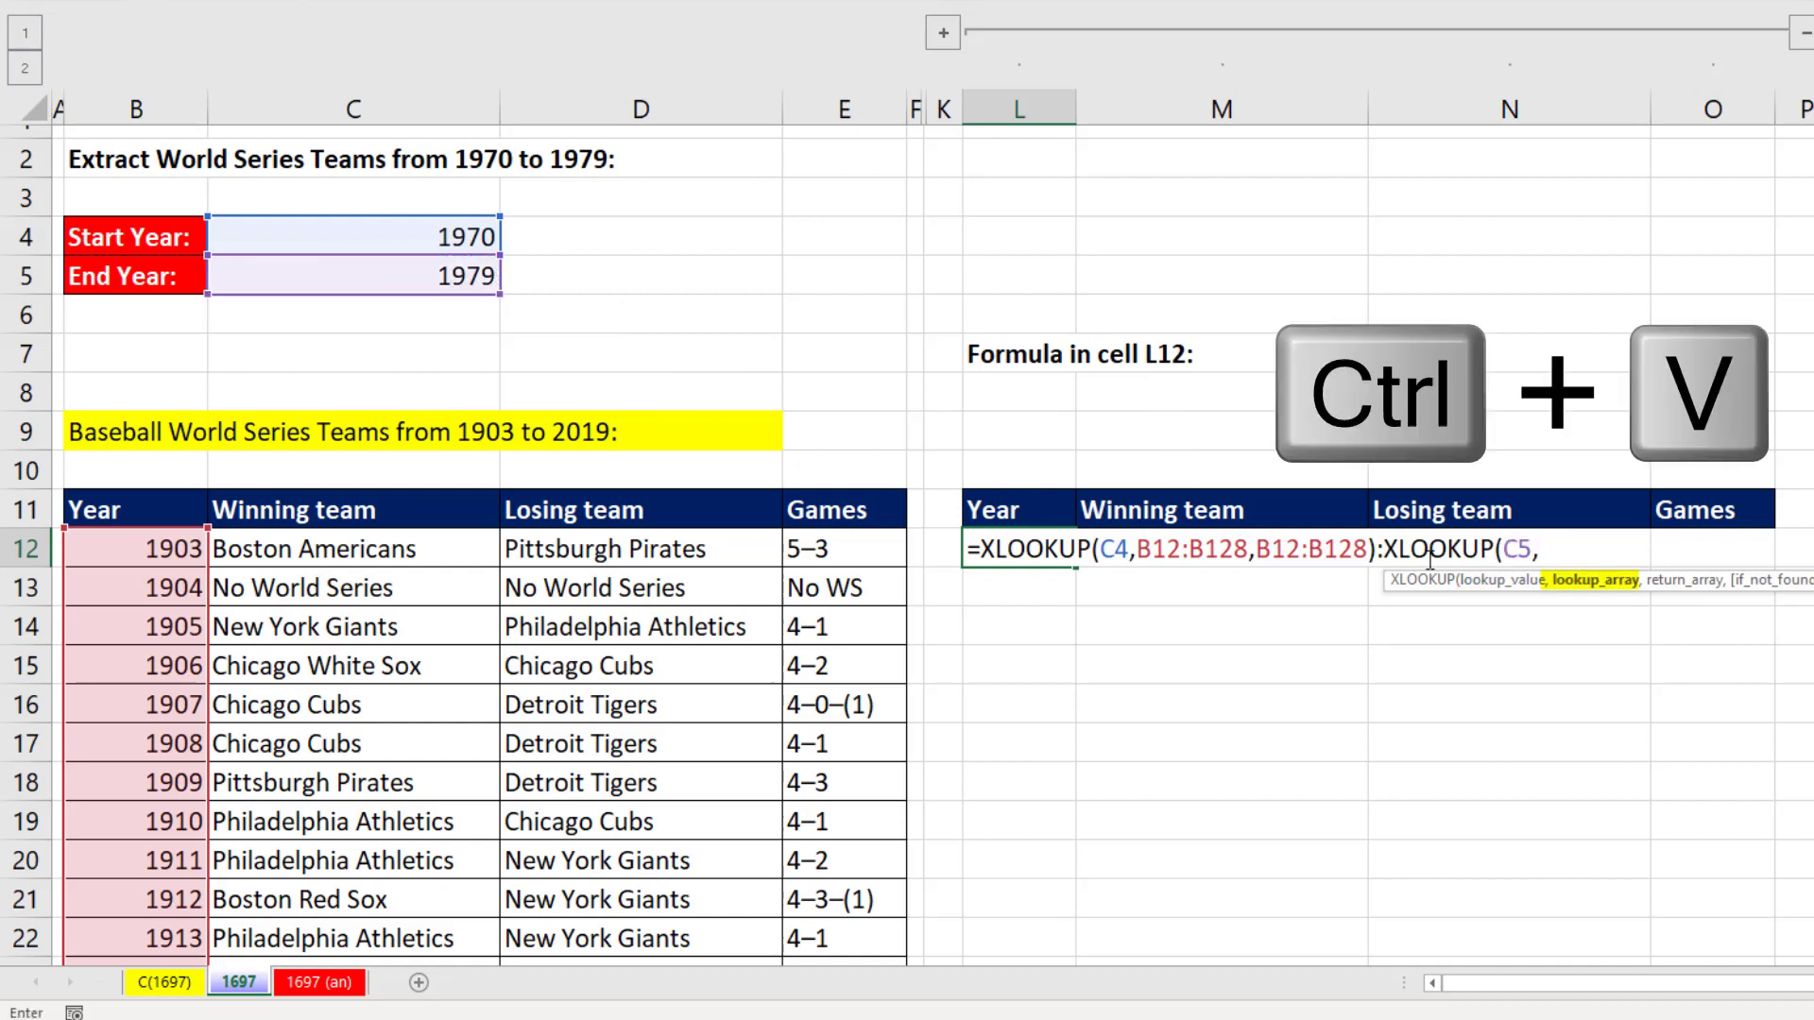
key(ctrl+v)
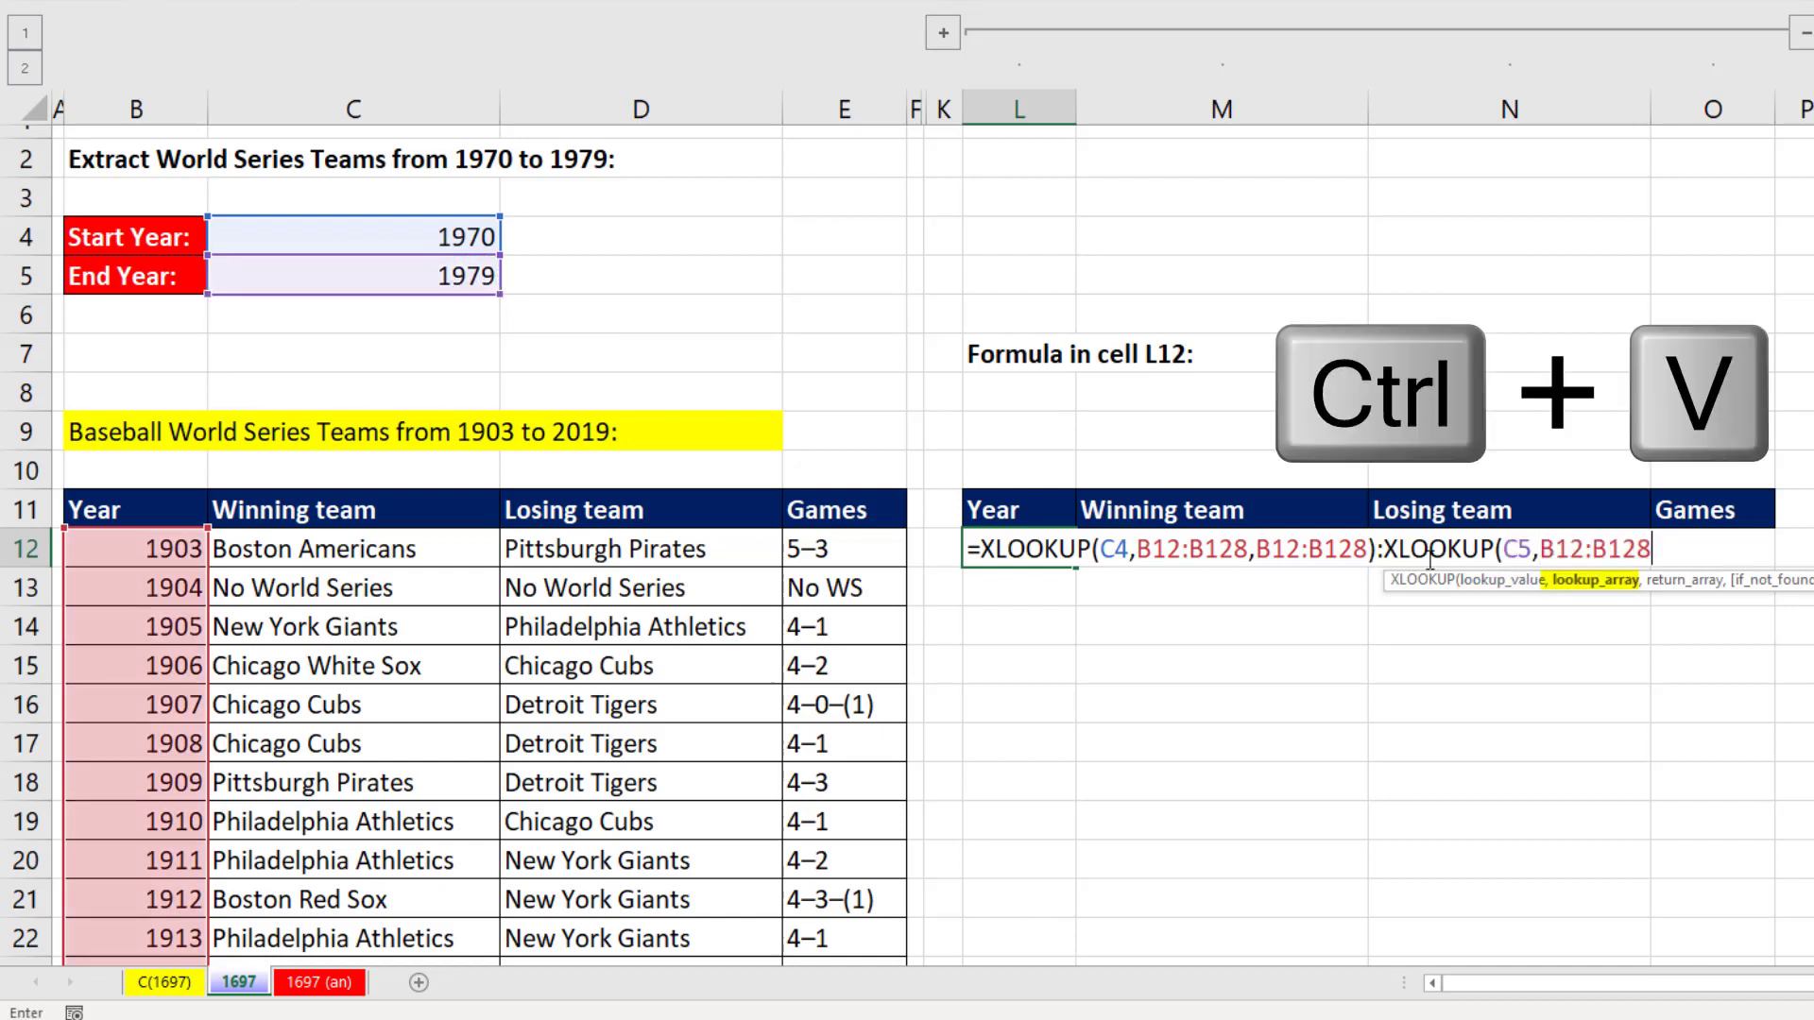
text(,)
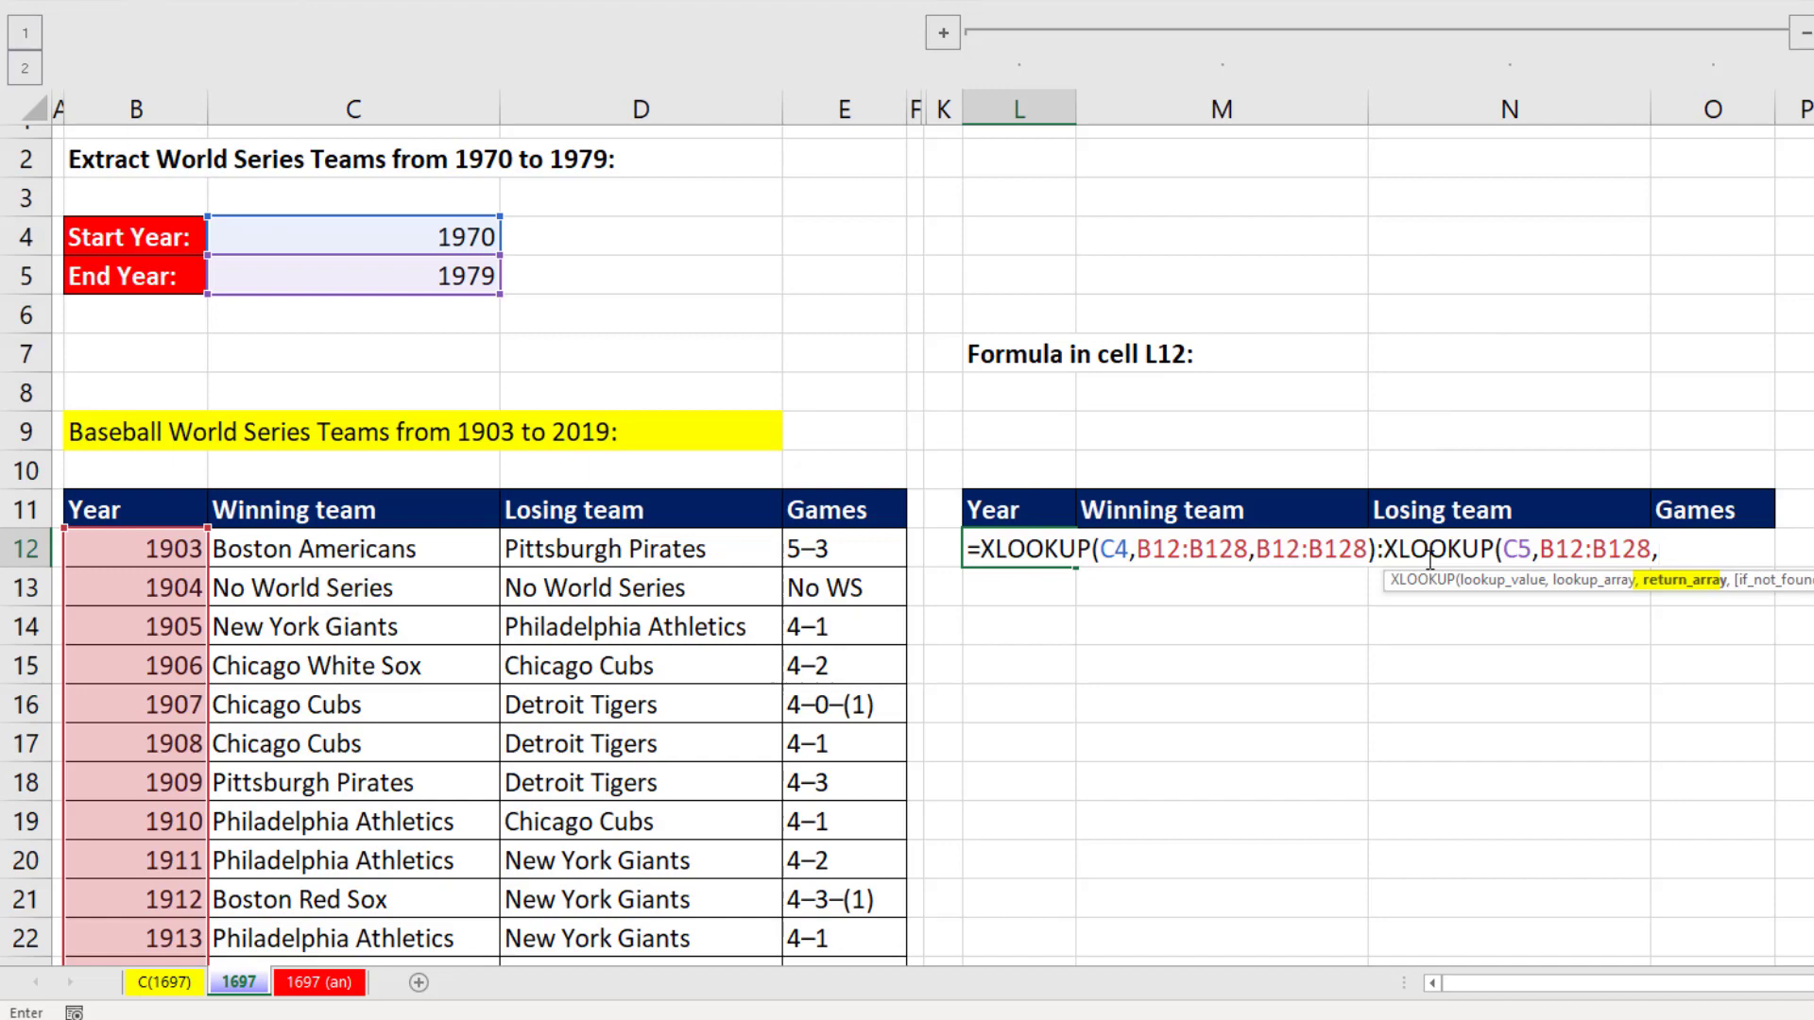
click(853, 548)
key(ctrl+shift+Down)
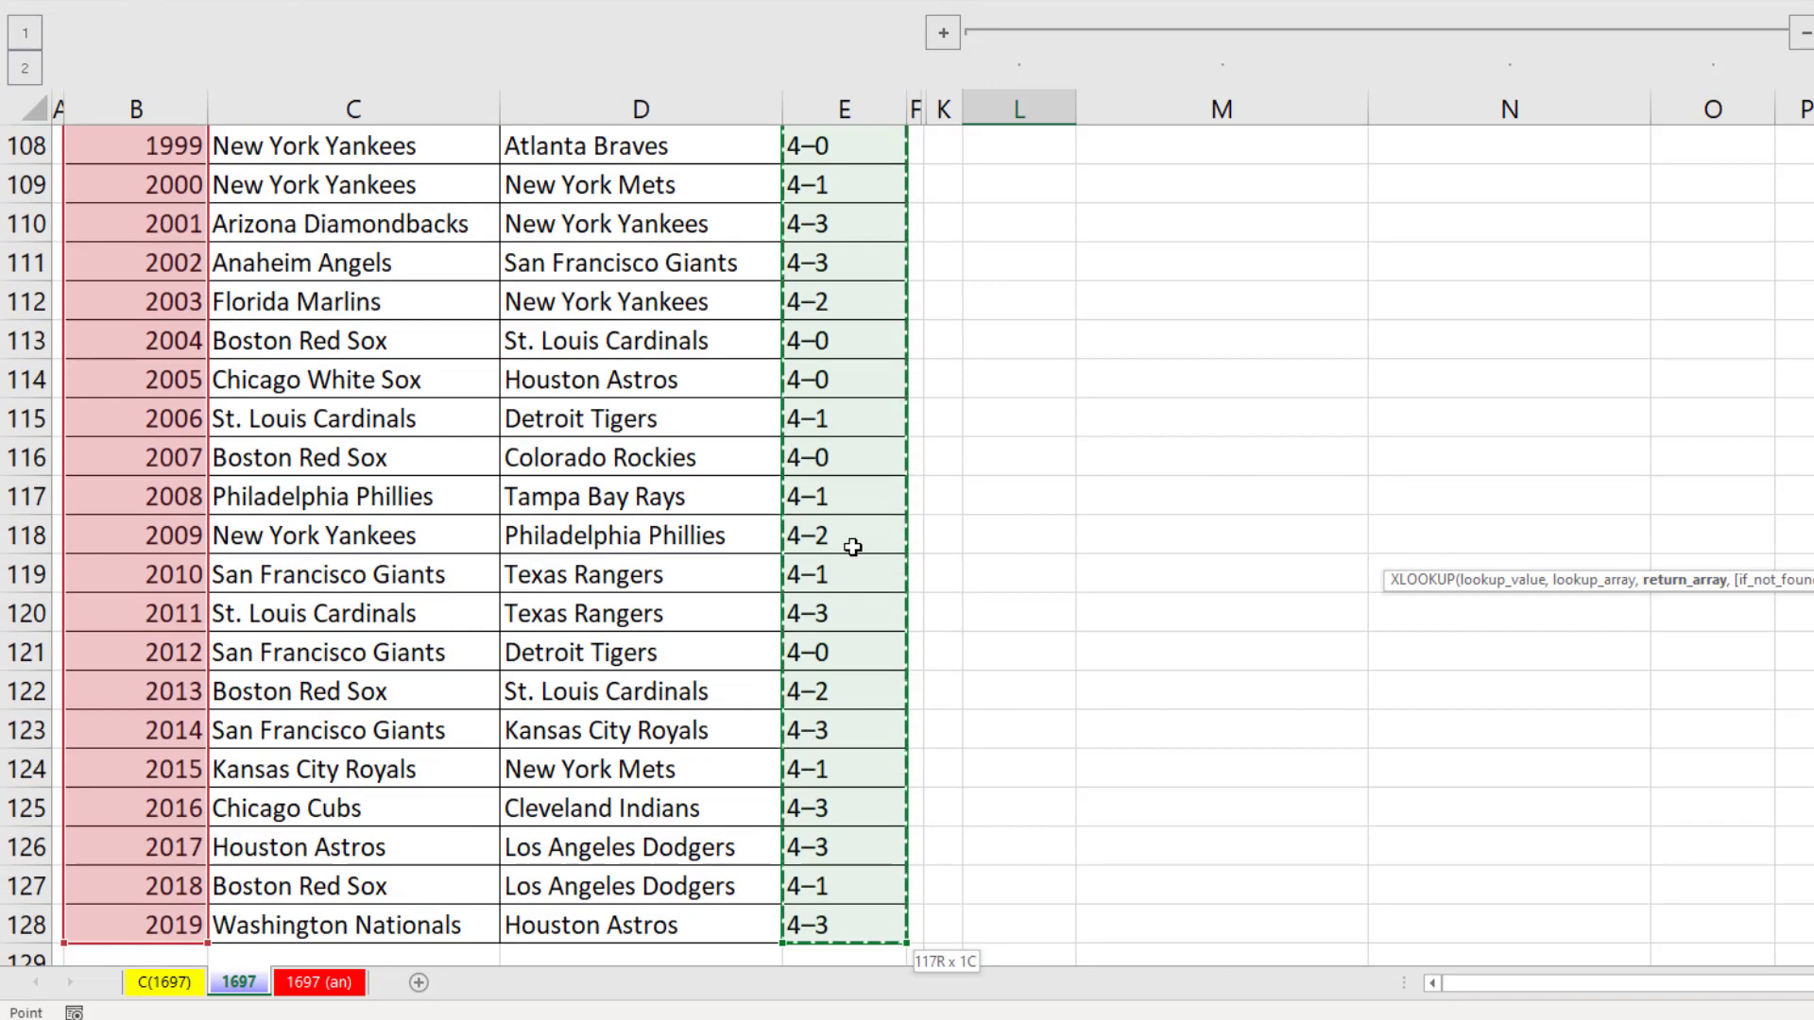
key(ctrl+BackSpace)
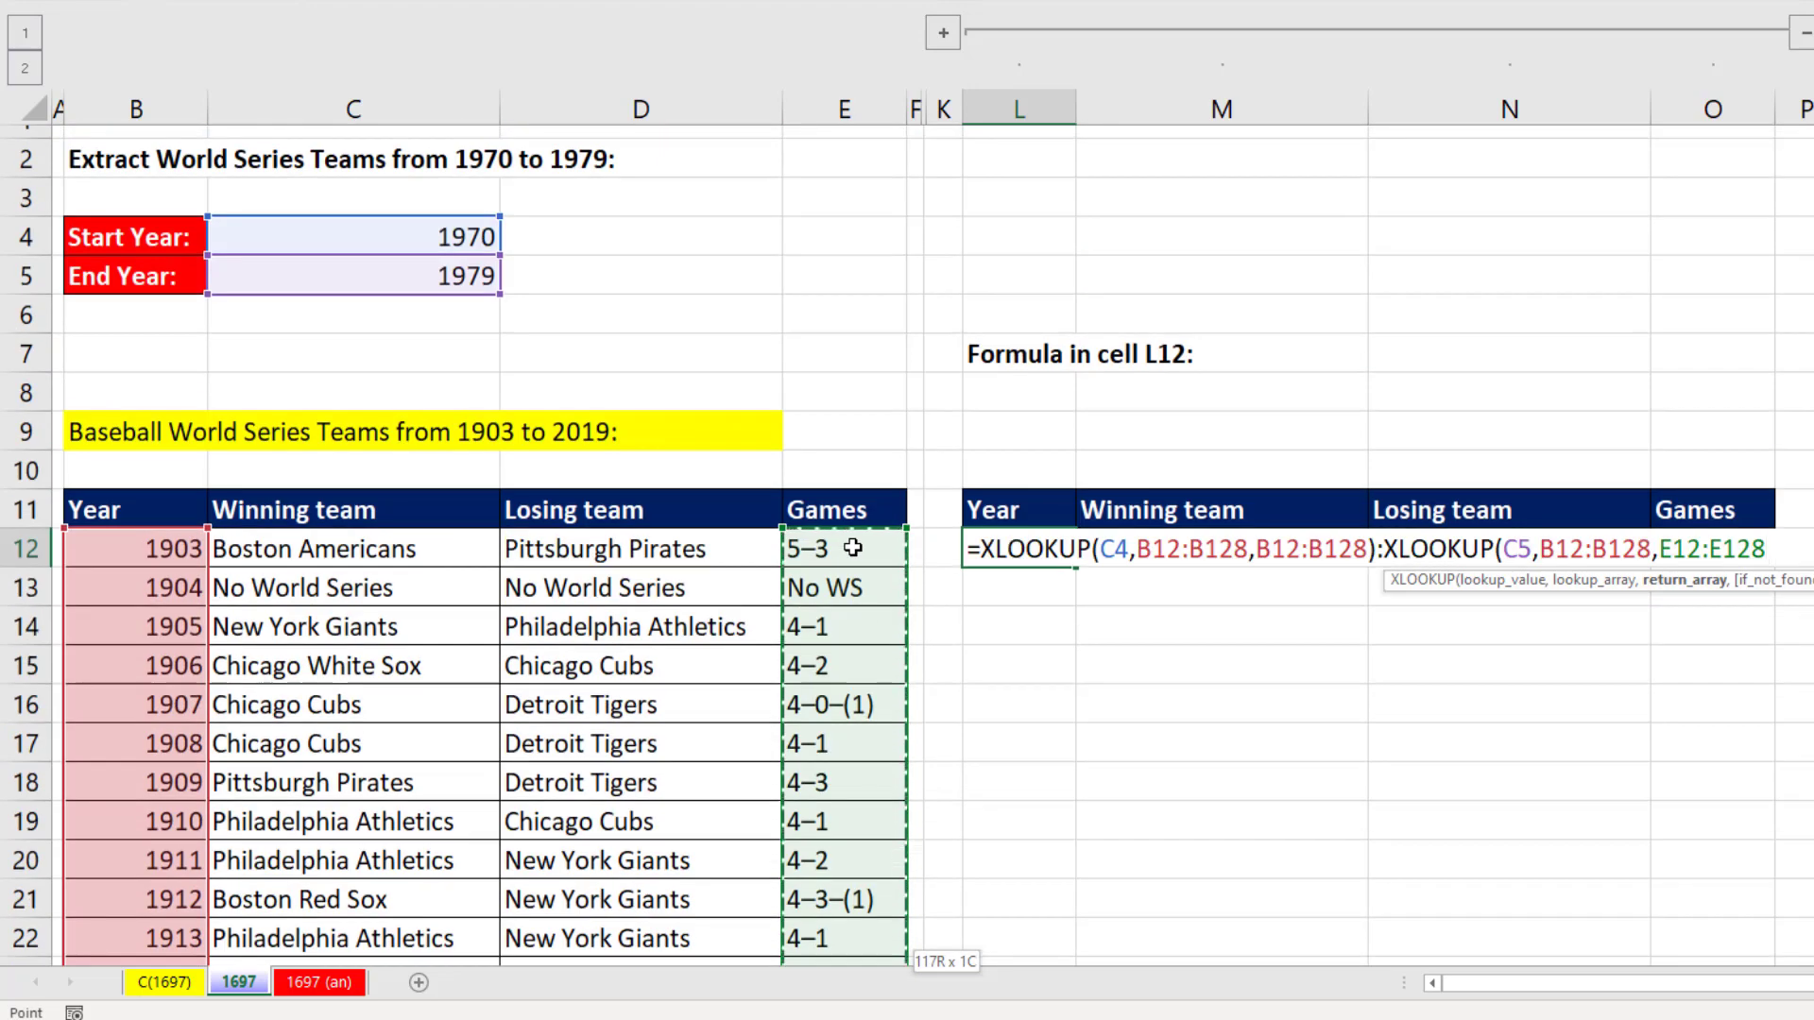
text())
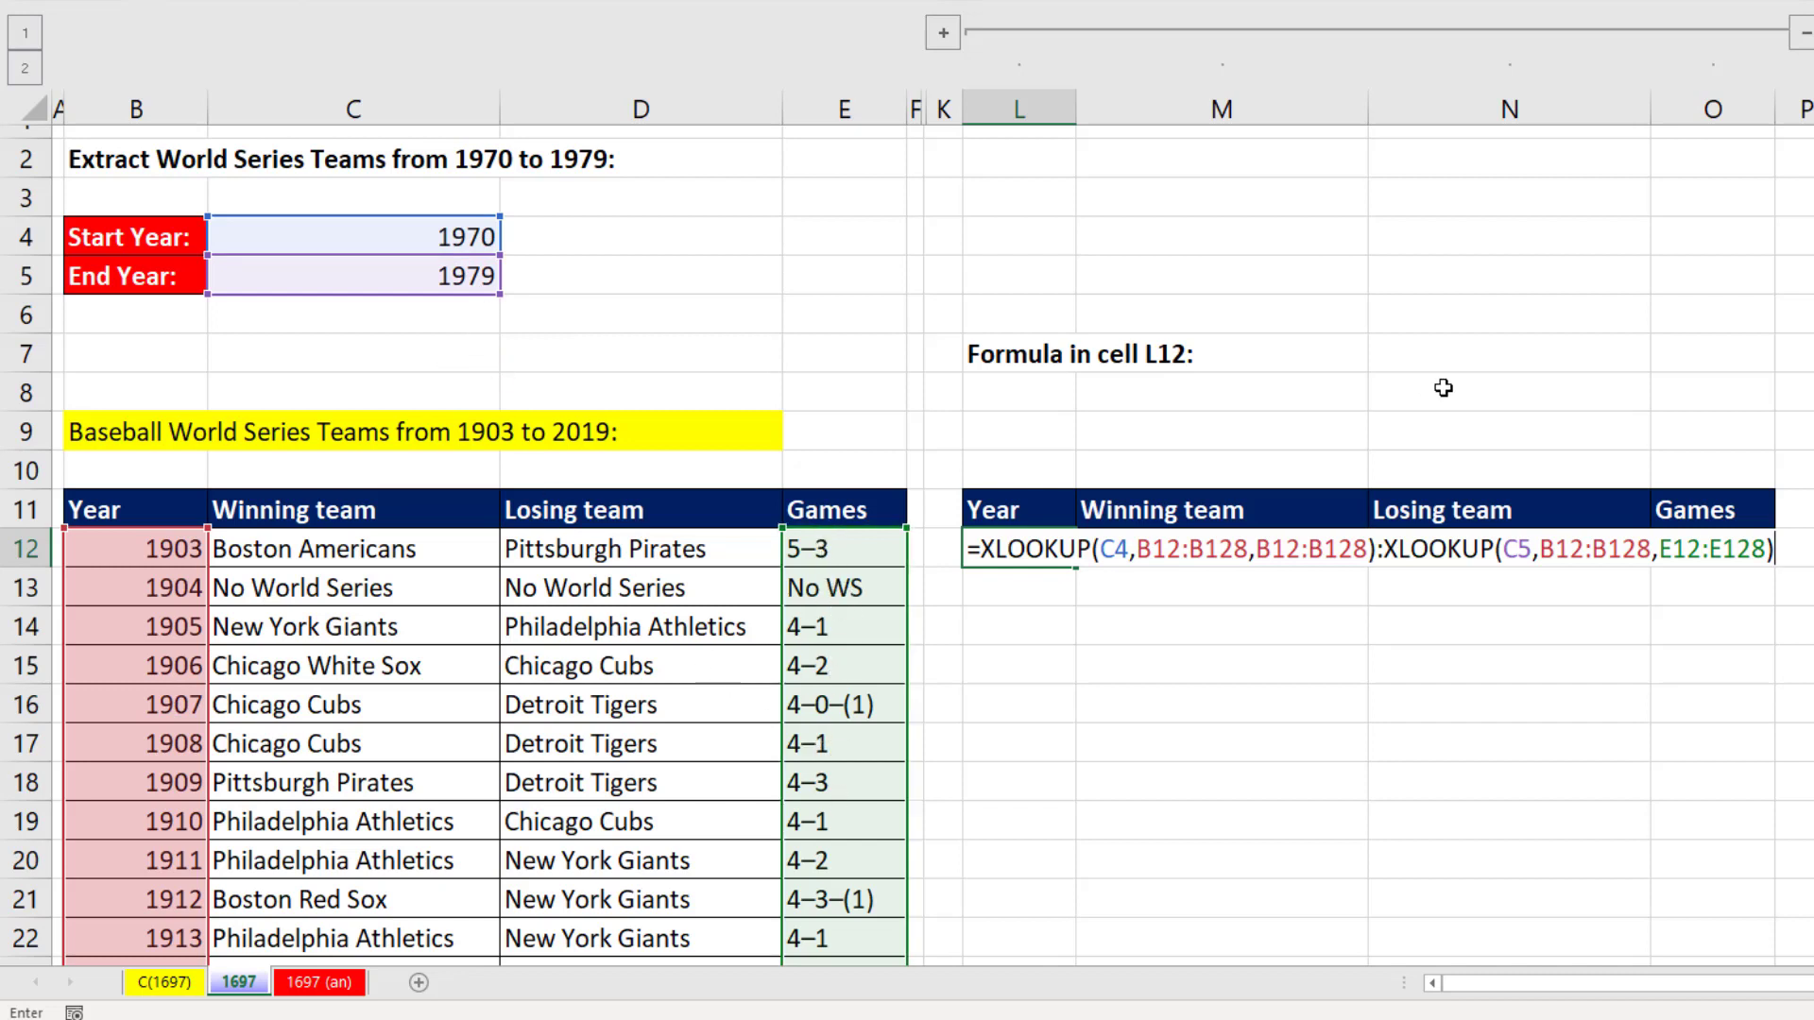
key(Return)
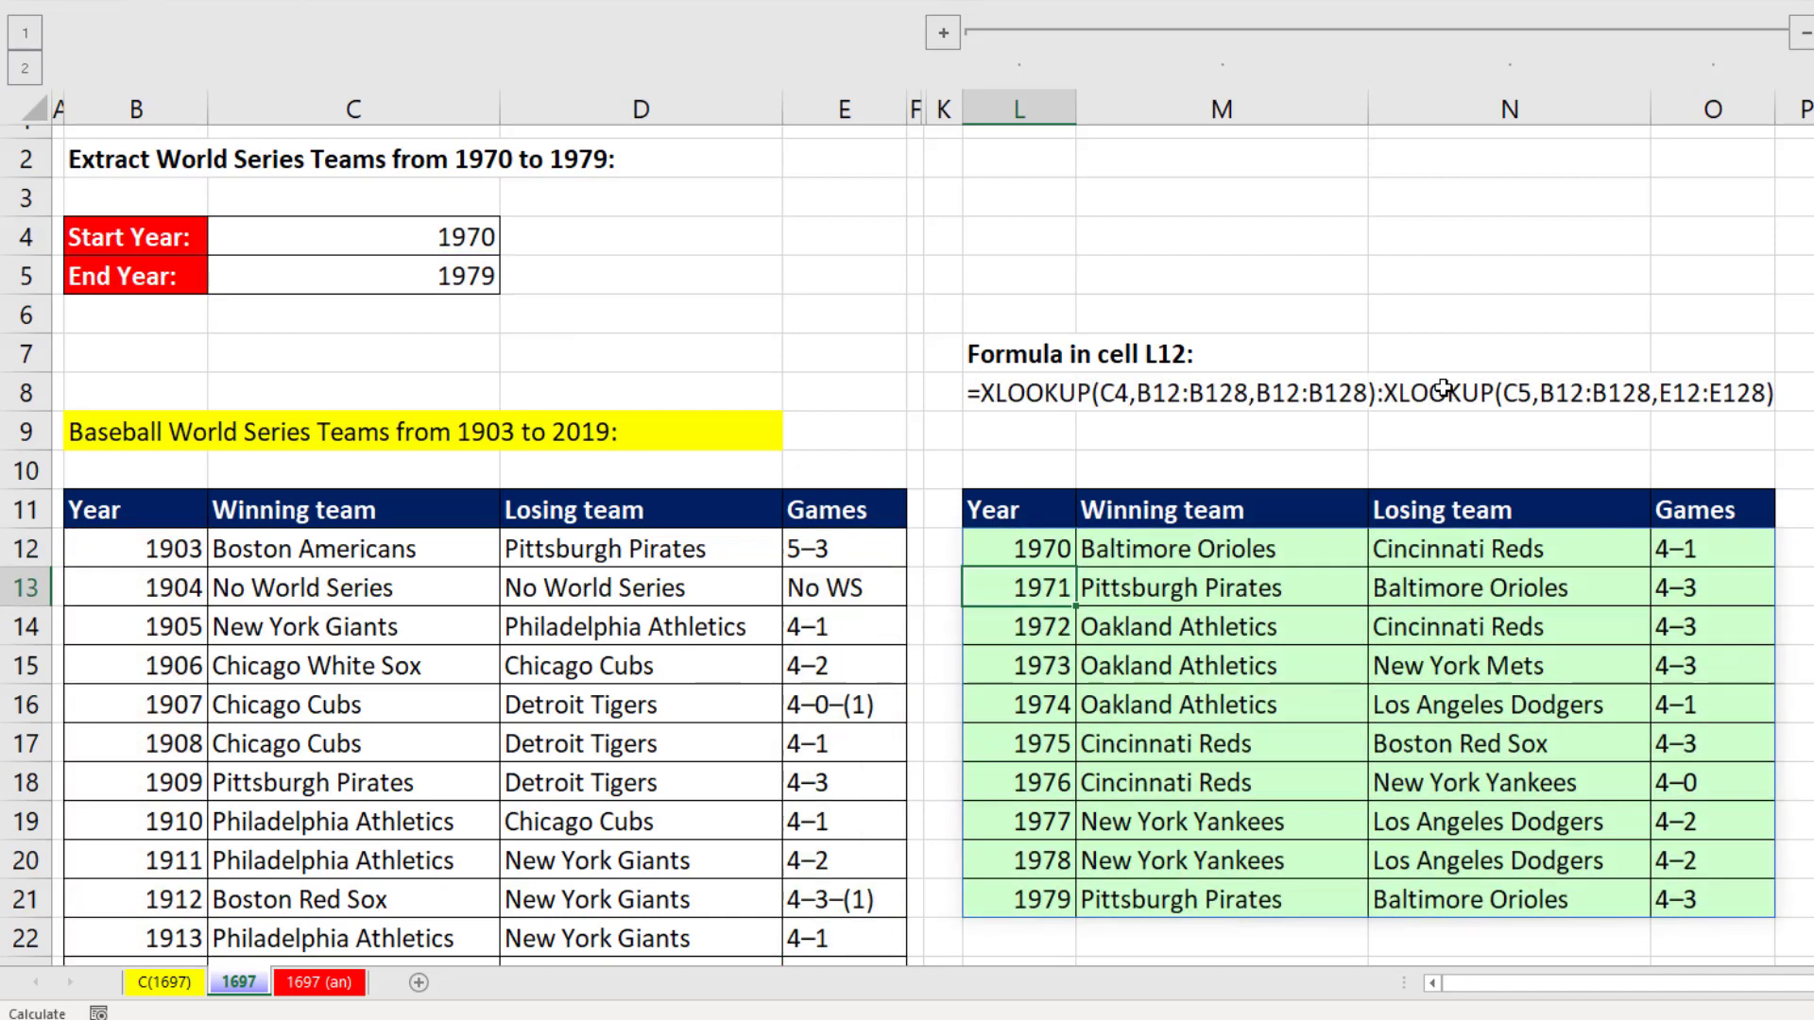
Step: Set the End Year in C5 back to 1977 and collapse XLOOKUP columns L:O
click(455, 278)
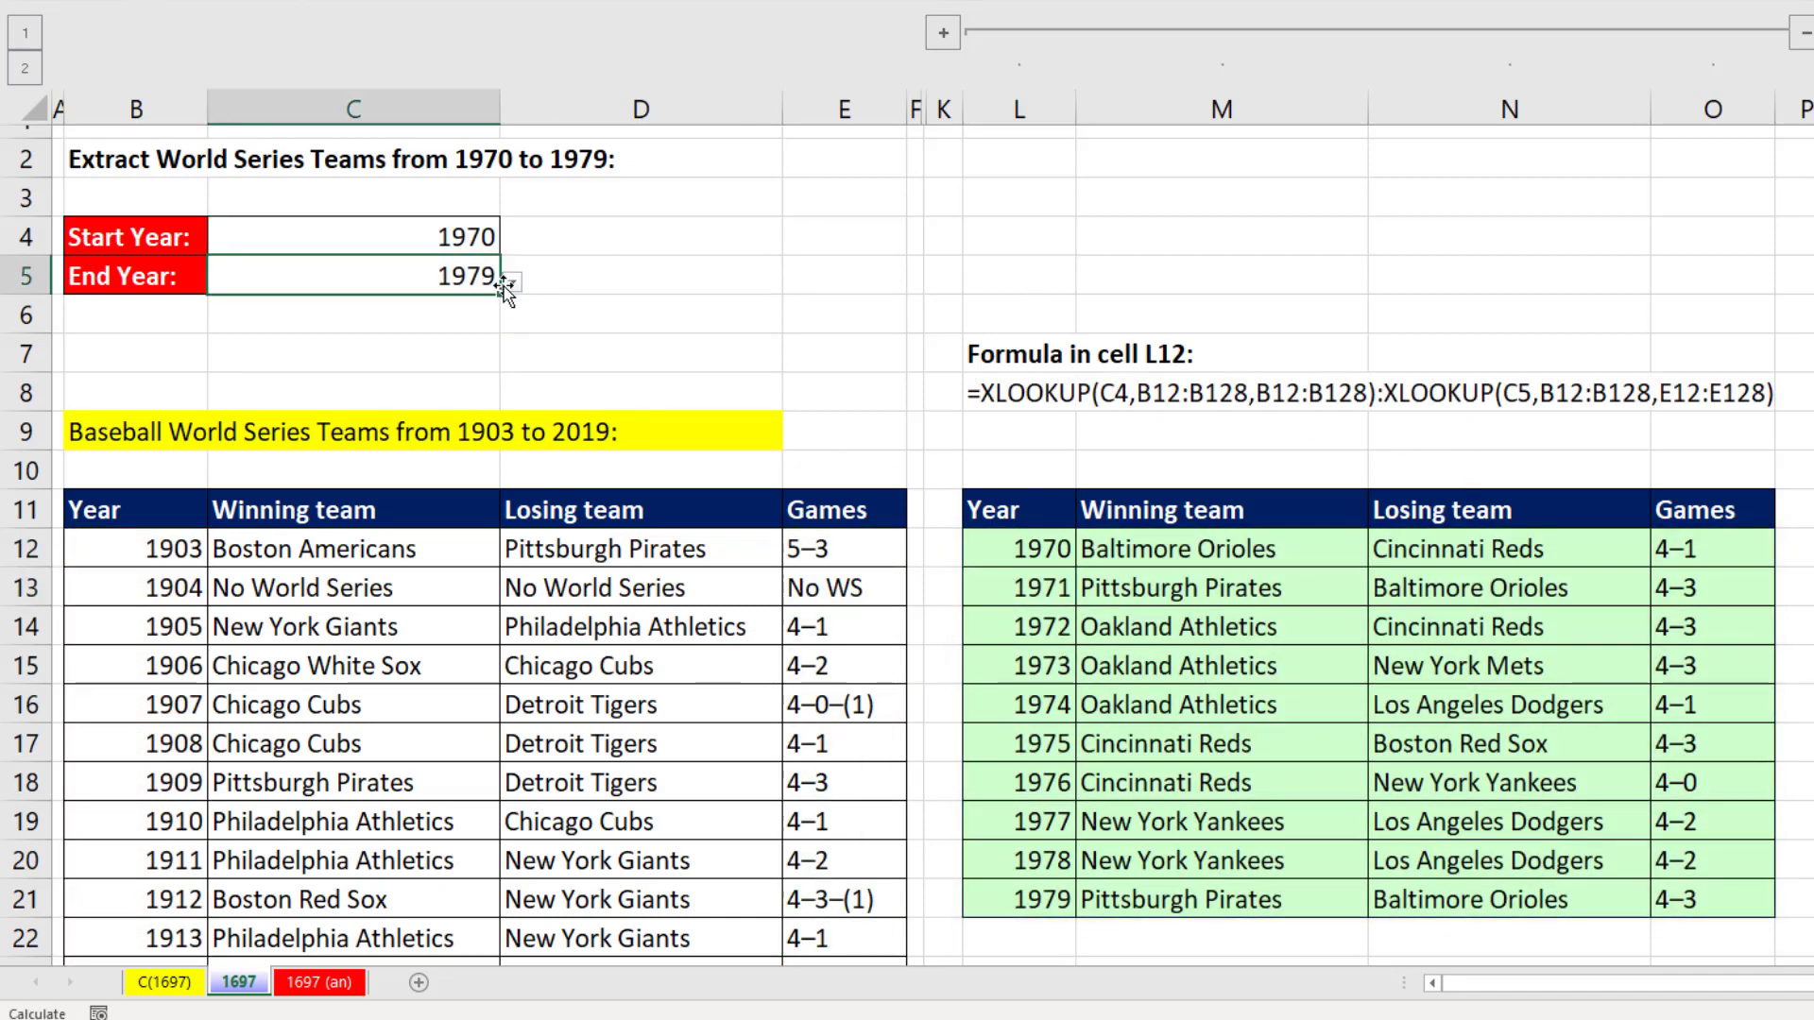
click(513, 282)
scroll(293, 387, up, 2)
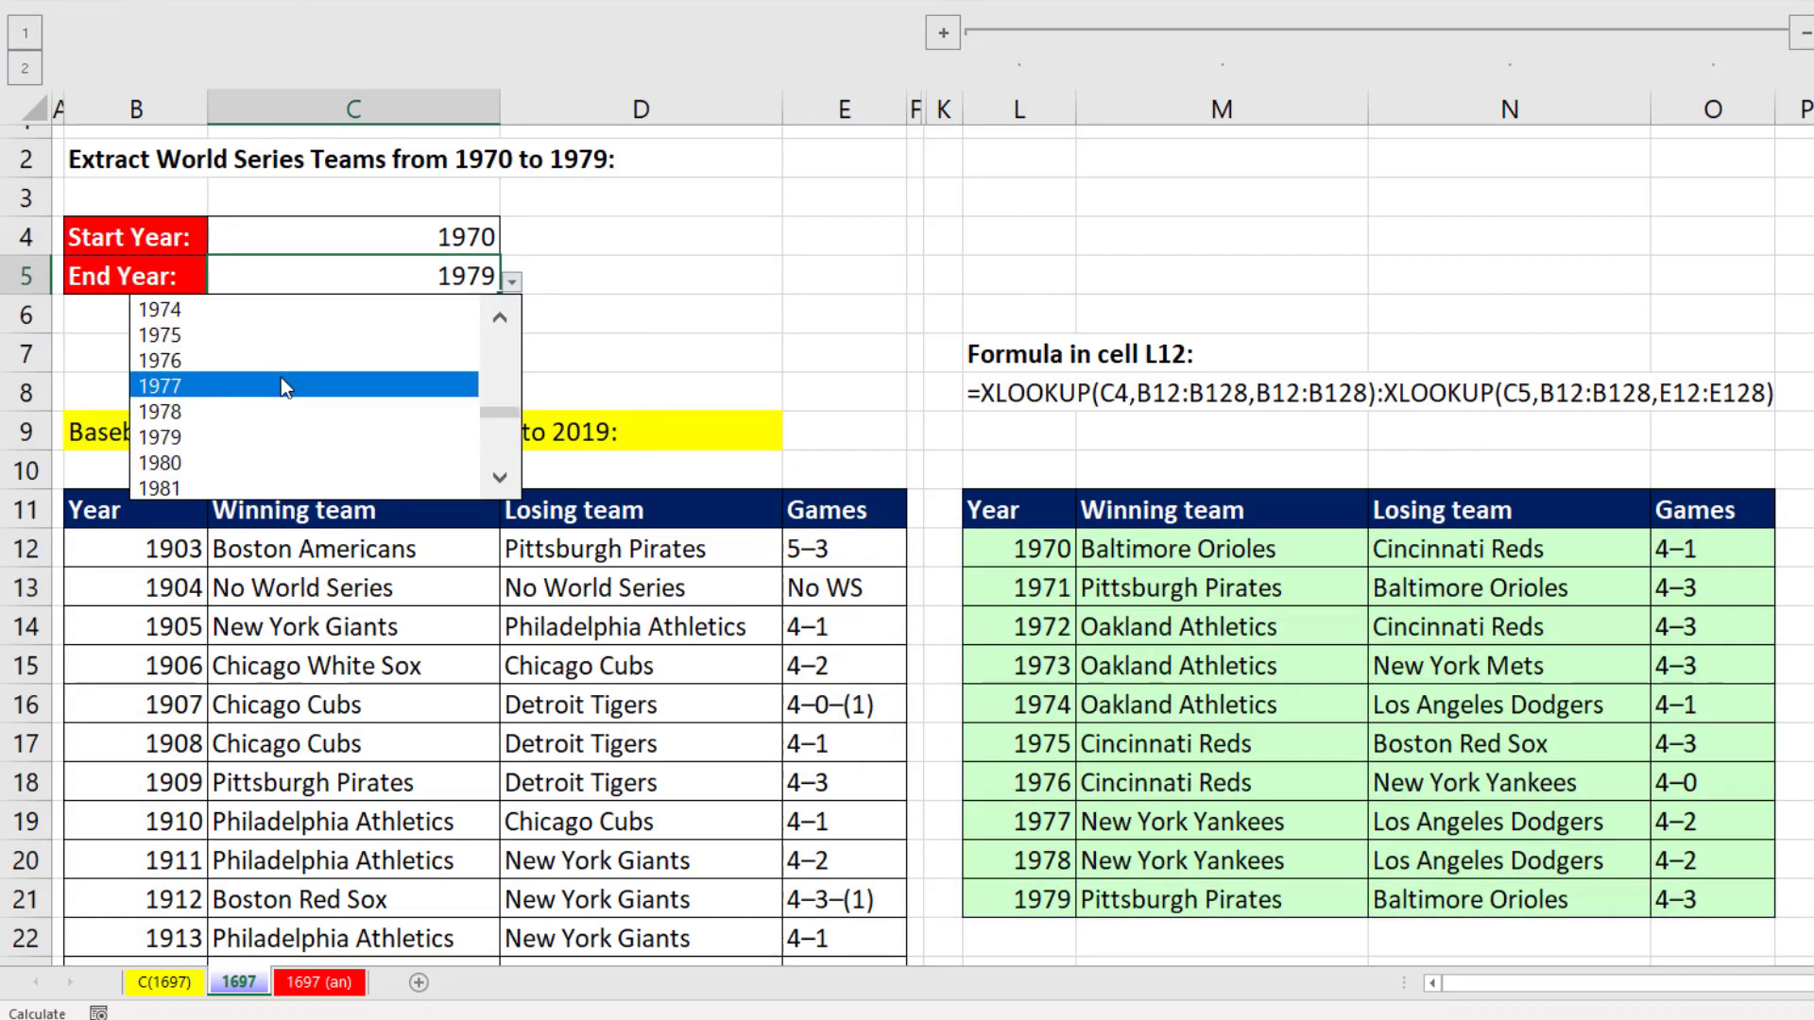
click(283, 387)
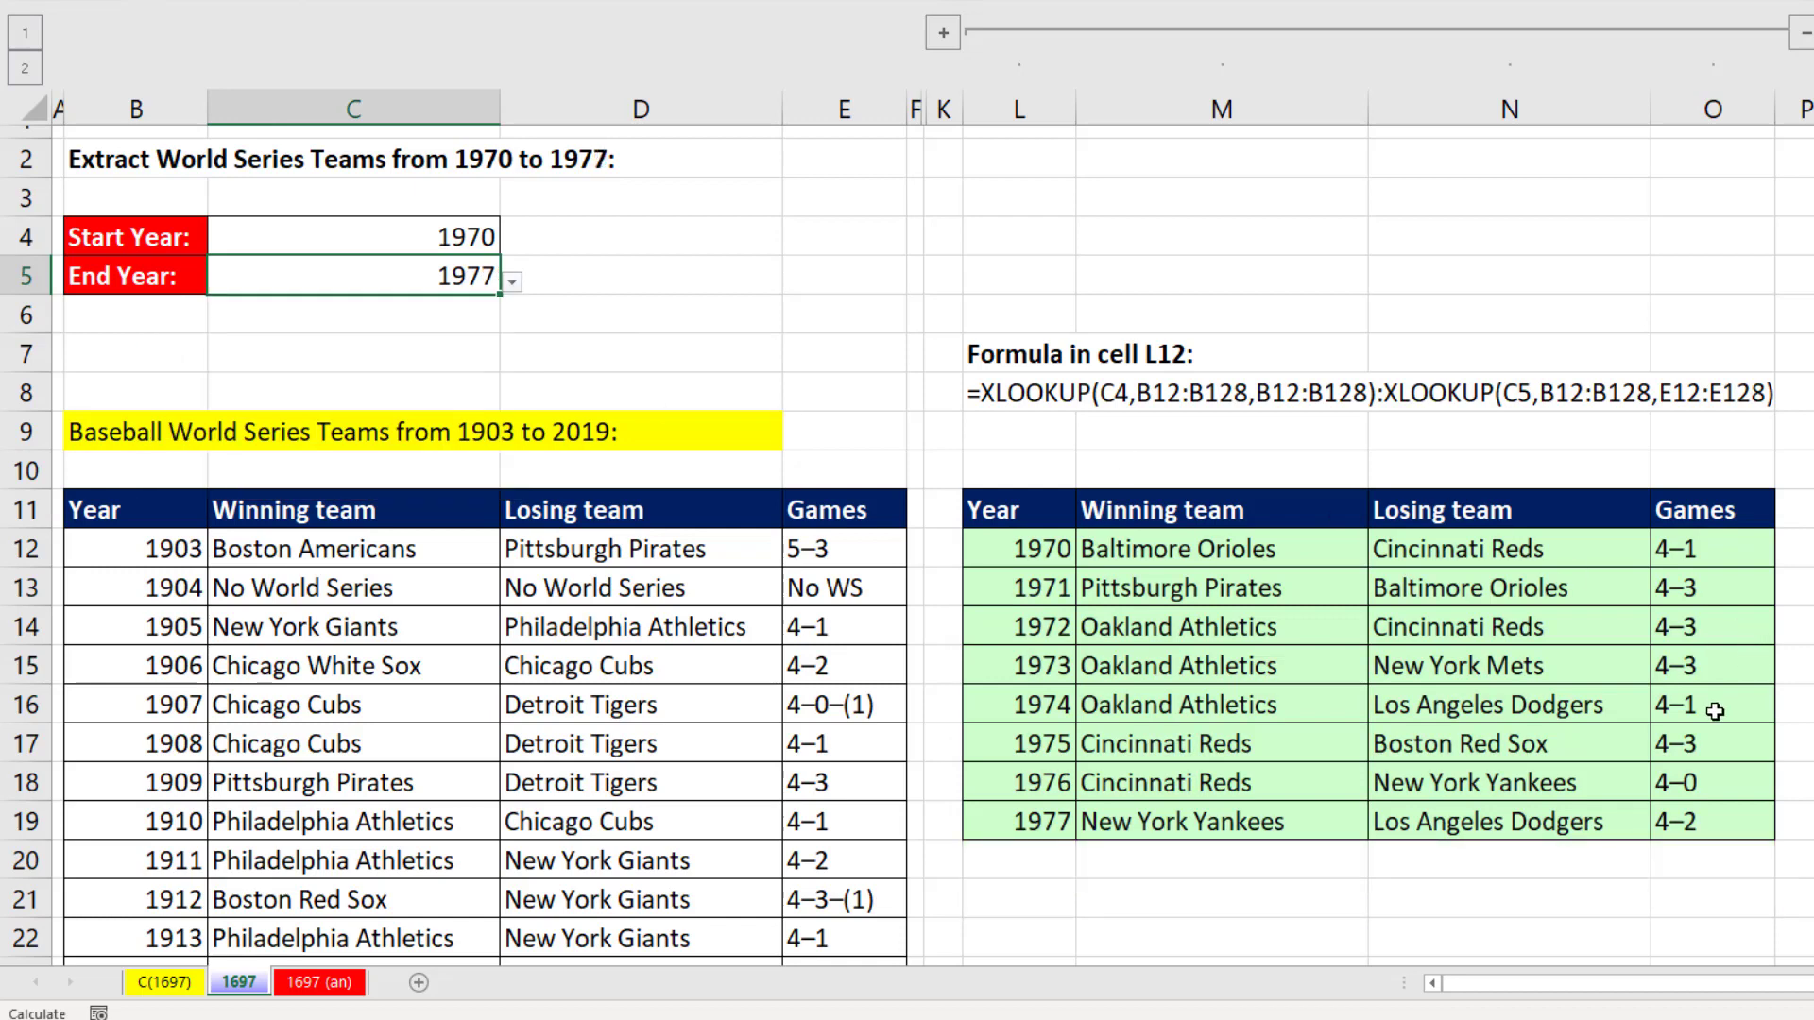
click(1804, 33)
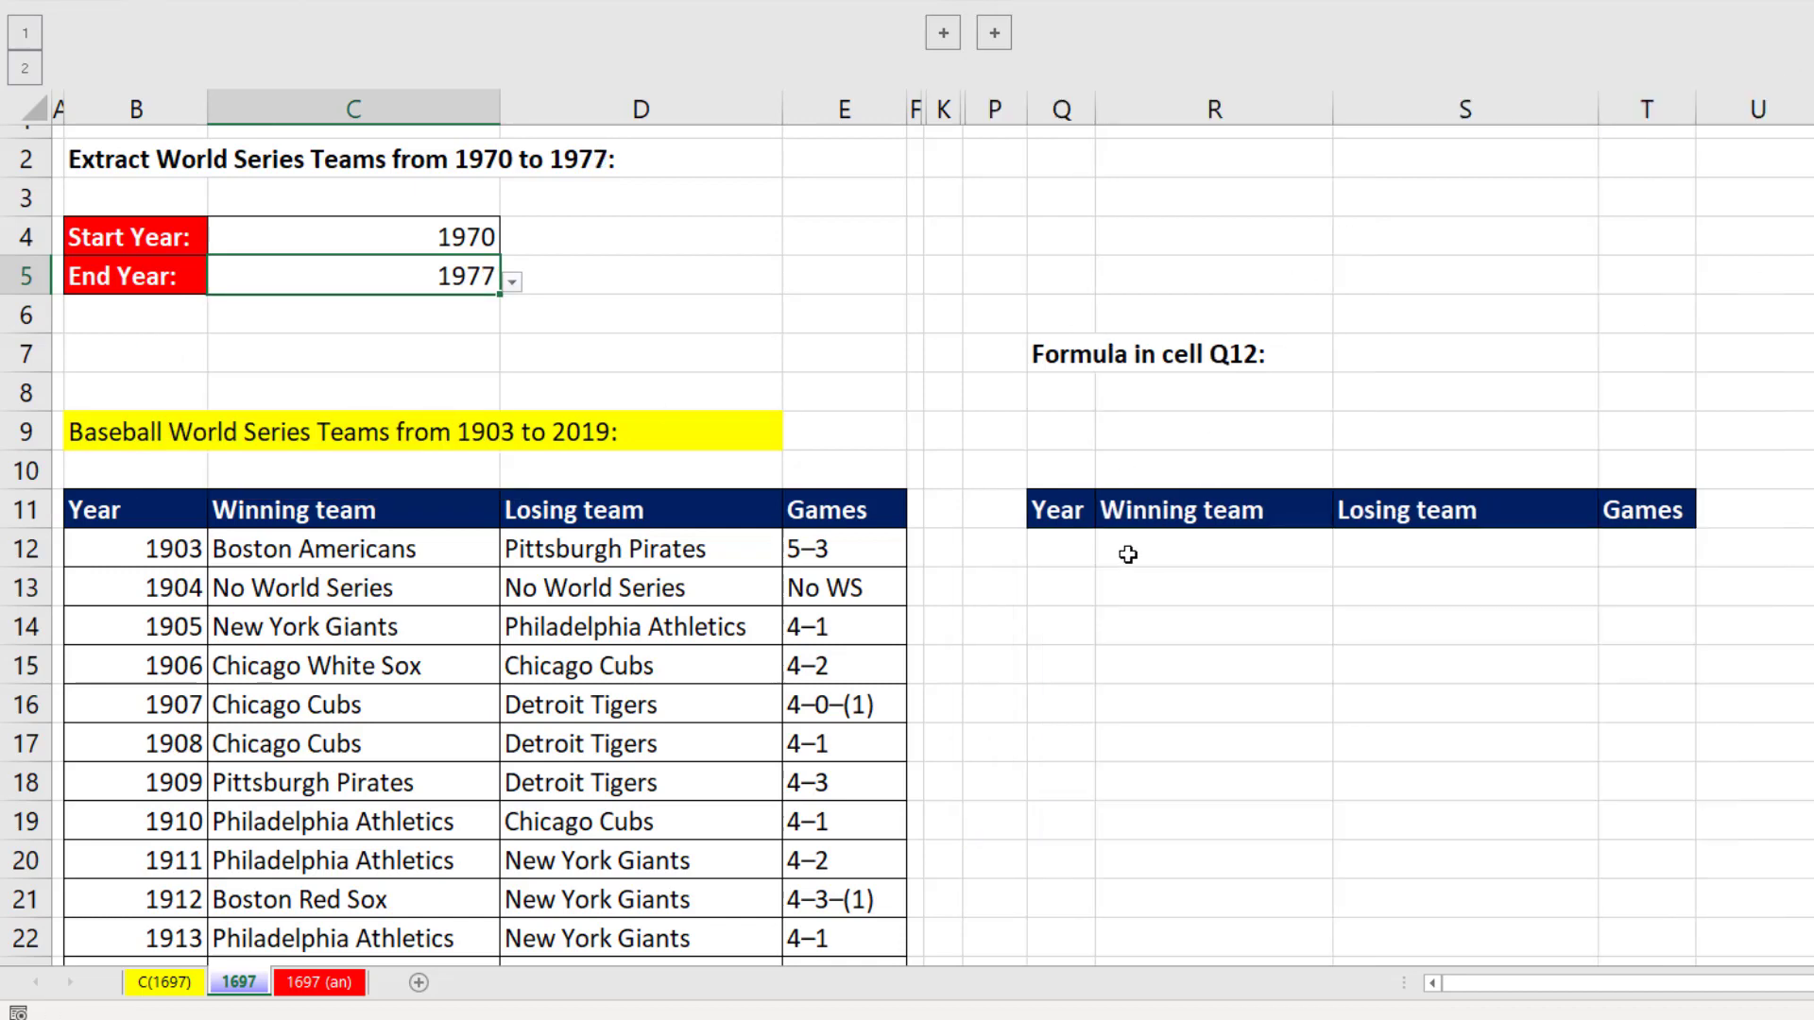
Step: Start =OFFSET(B11,XMATCH(C4,B12:B128), in Q12, leaving the columns argument empty
click(1069, 567)
text(=of)
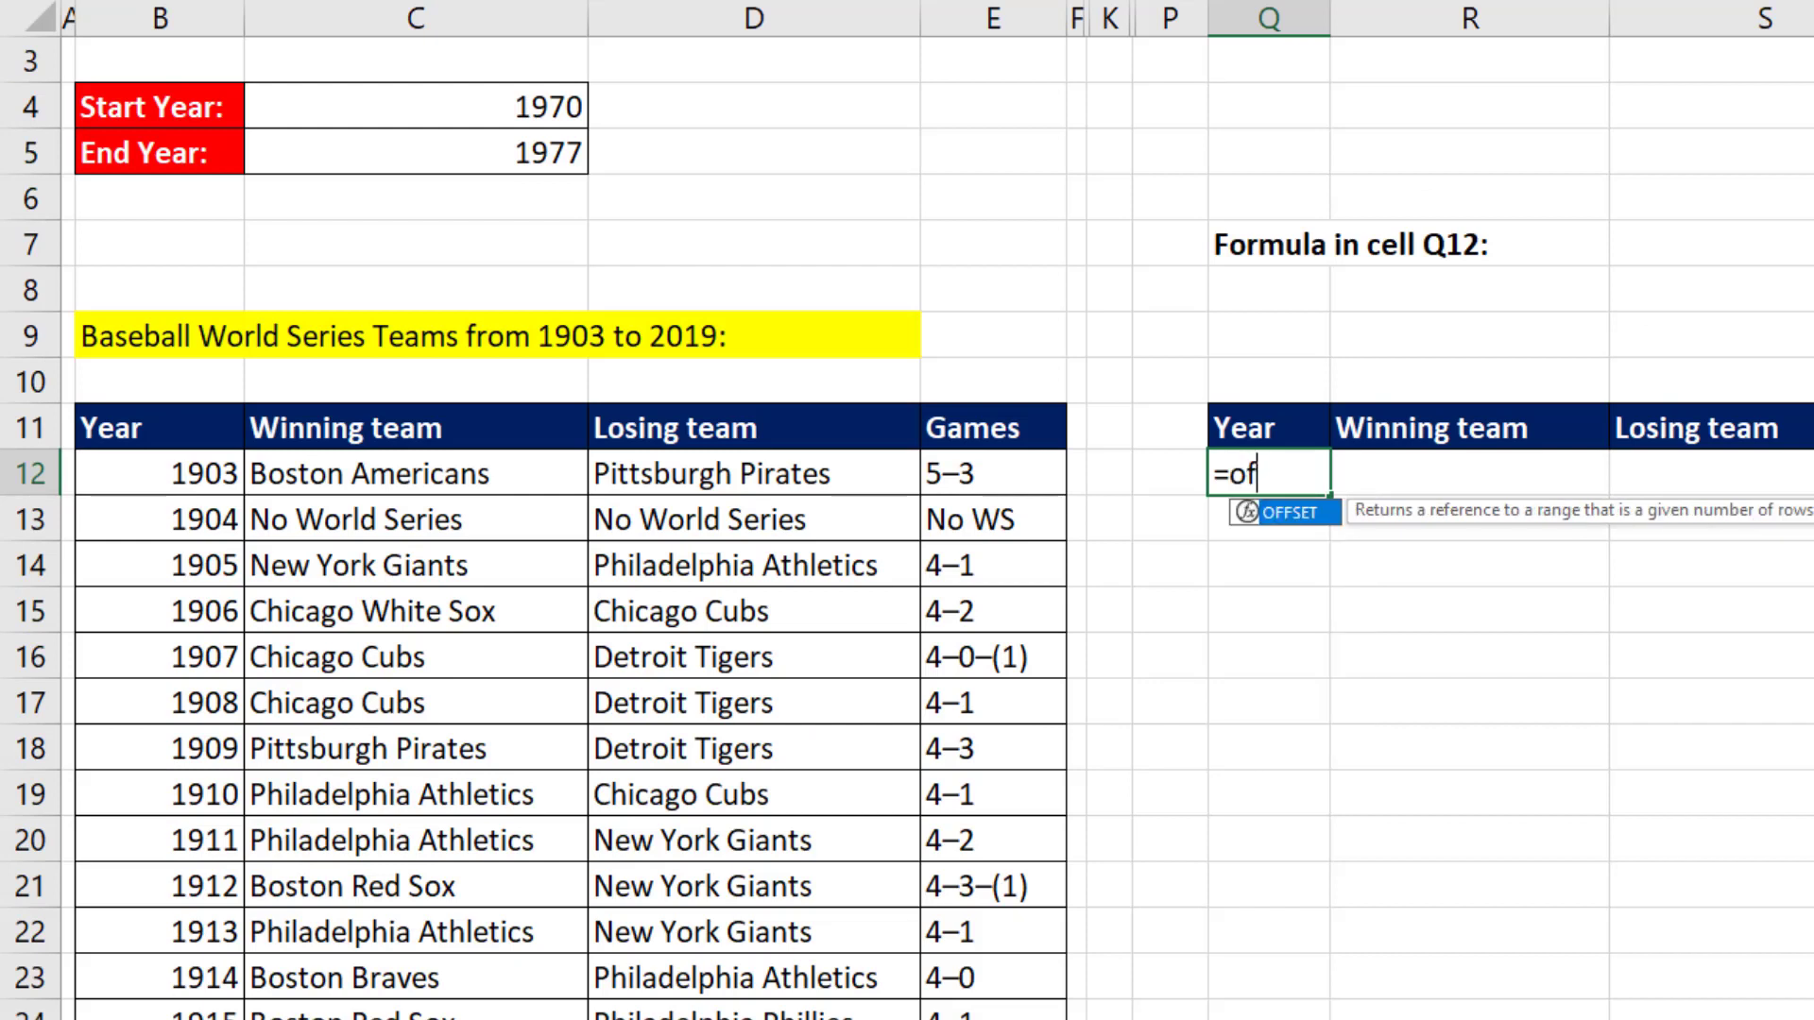
key(Tab)
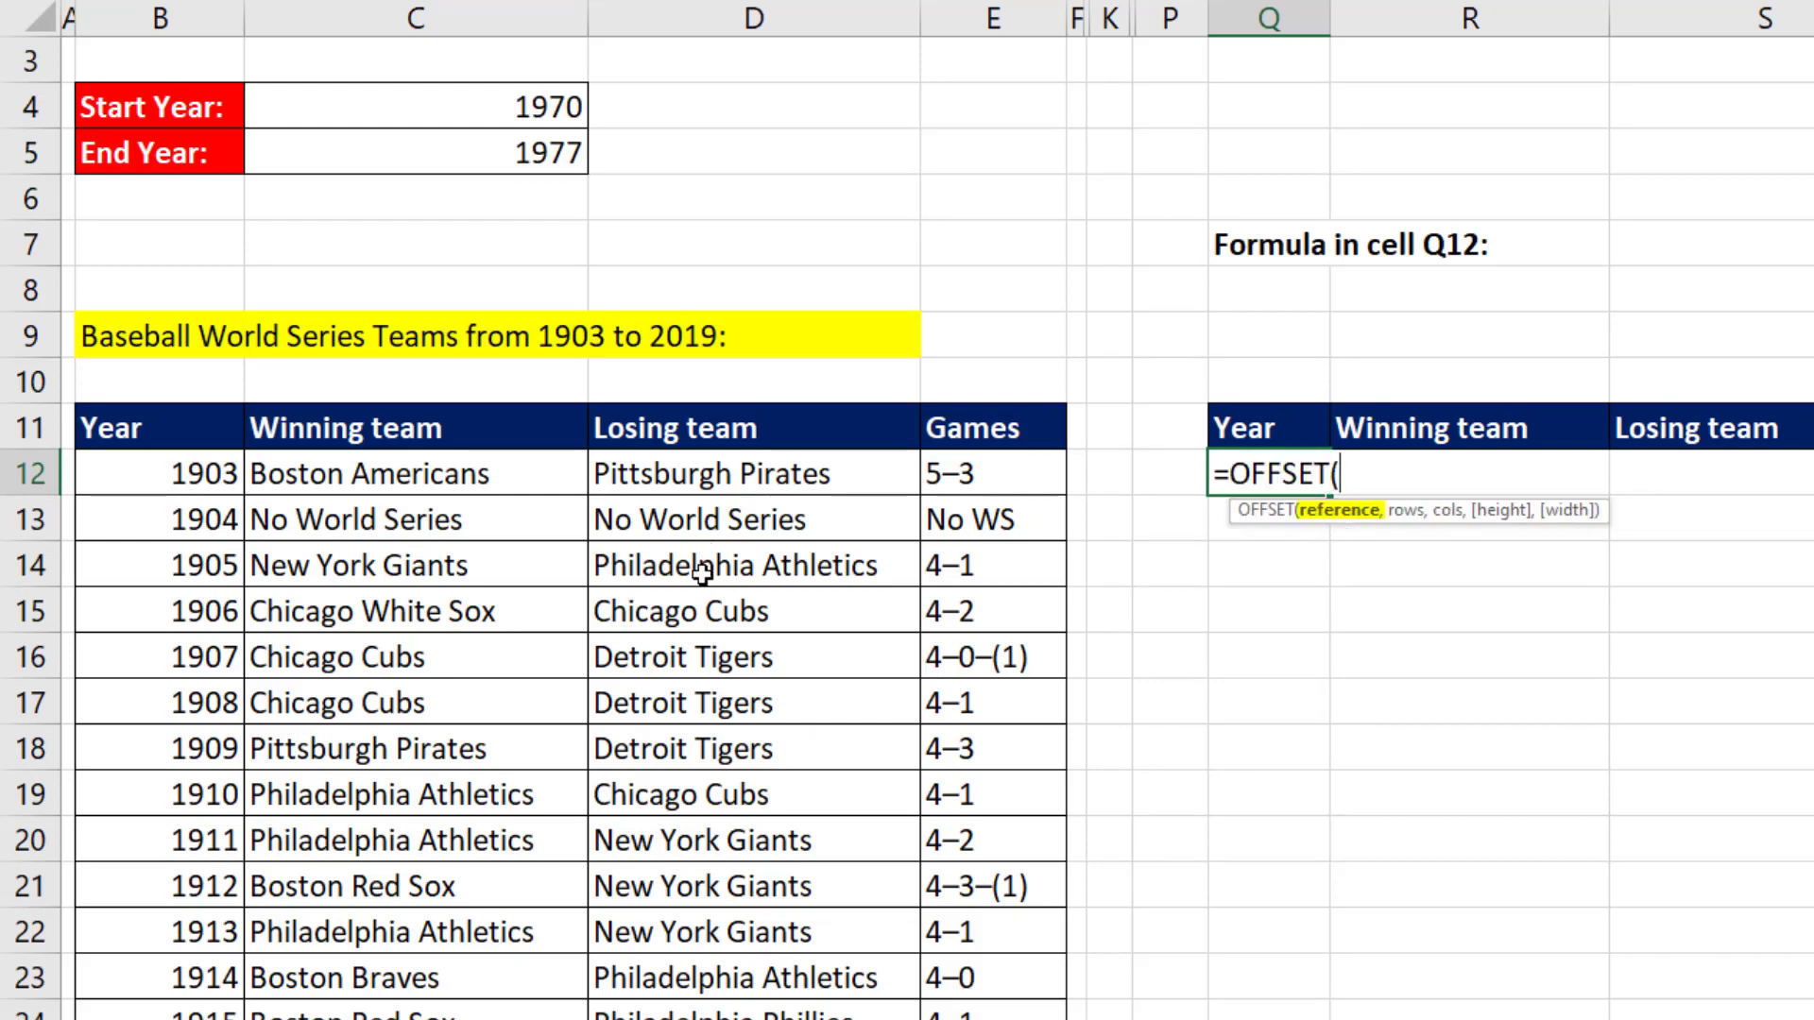
click(202, 442)
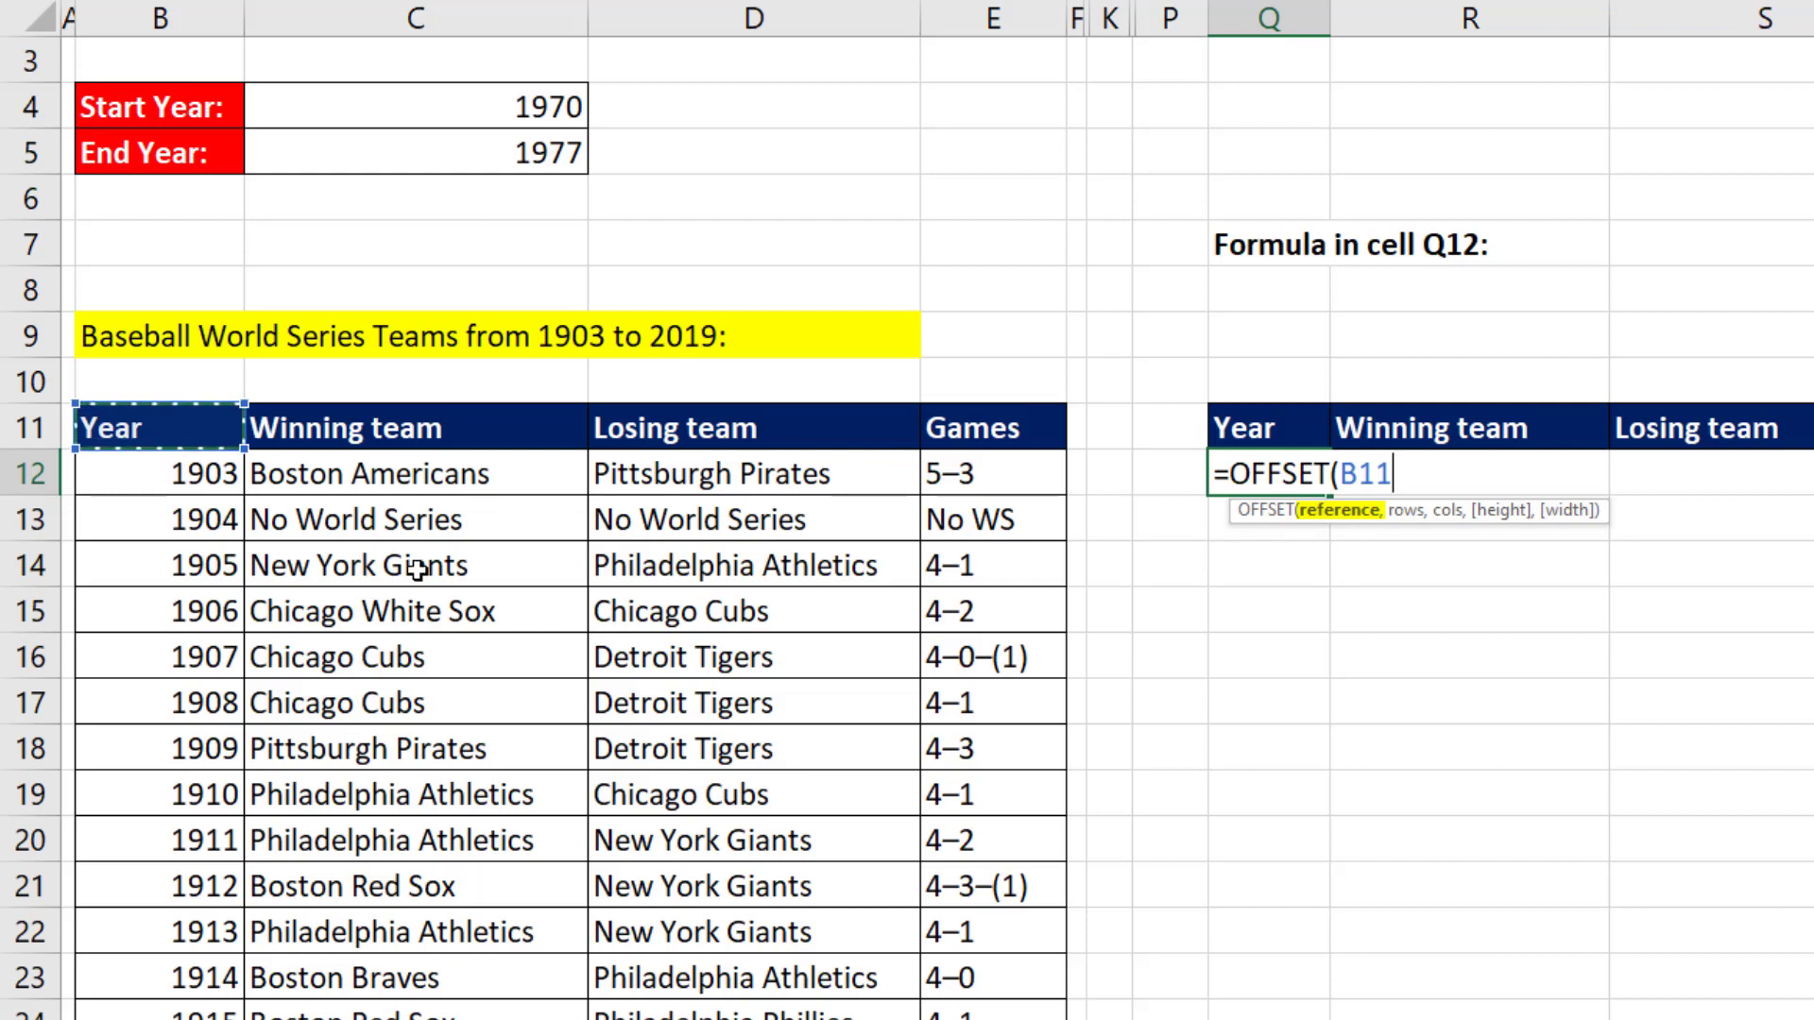
text(,)
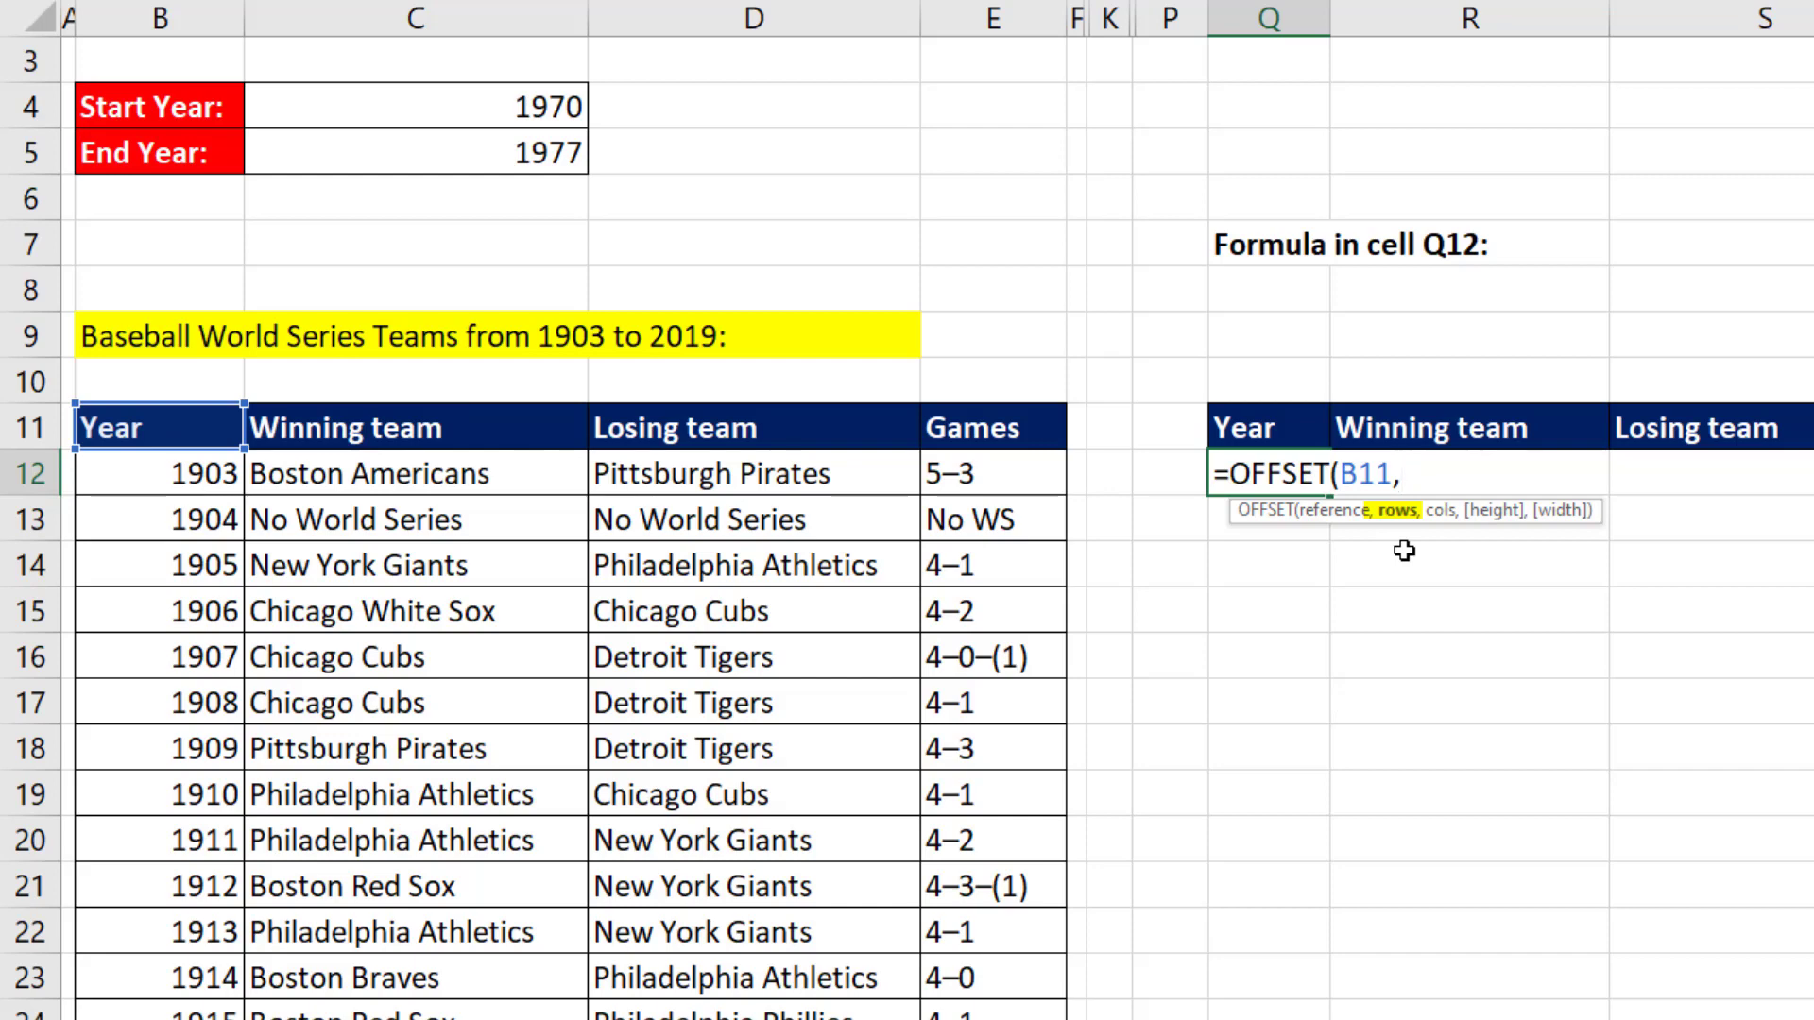
text(XMATCH()
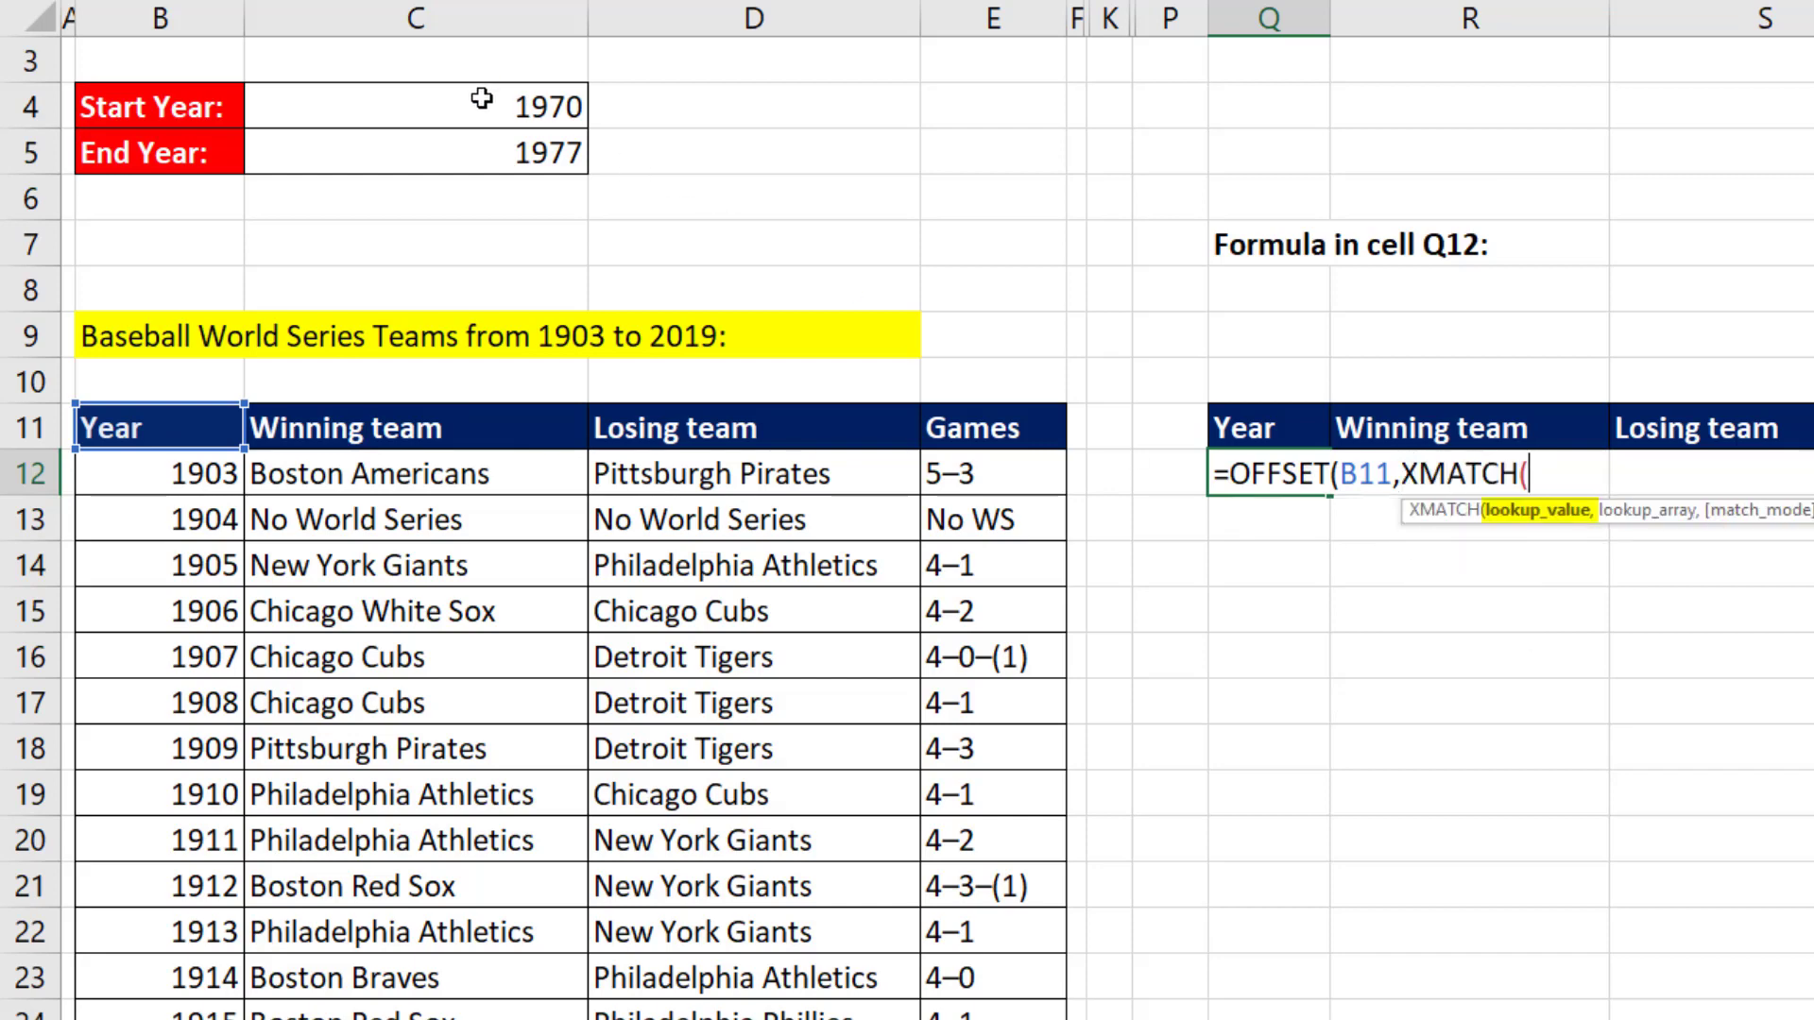
click(482, 98)
text(,)
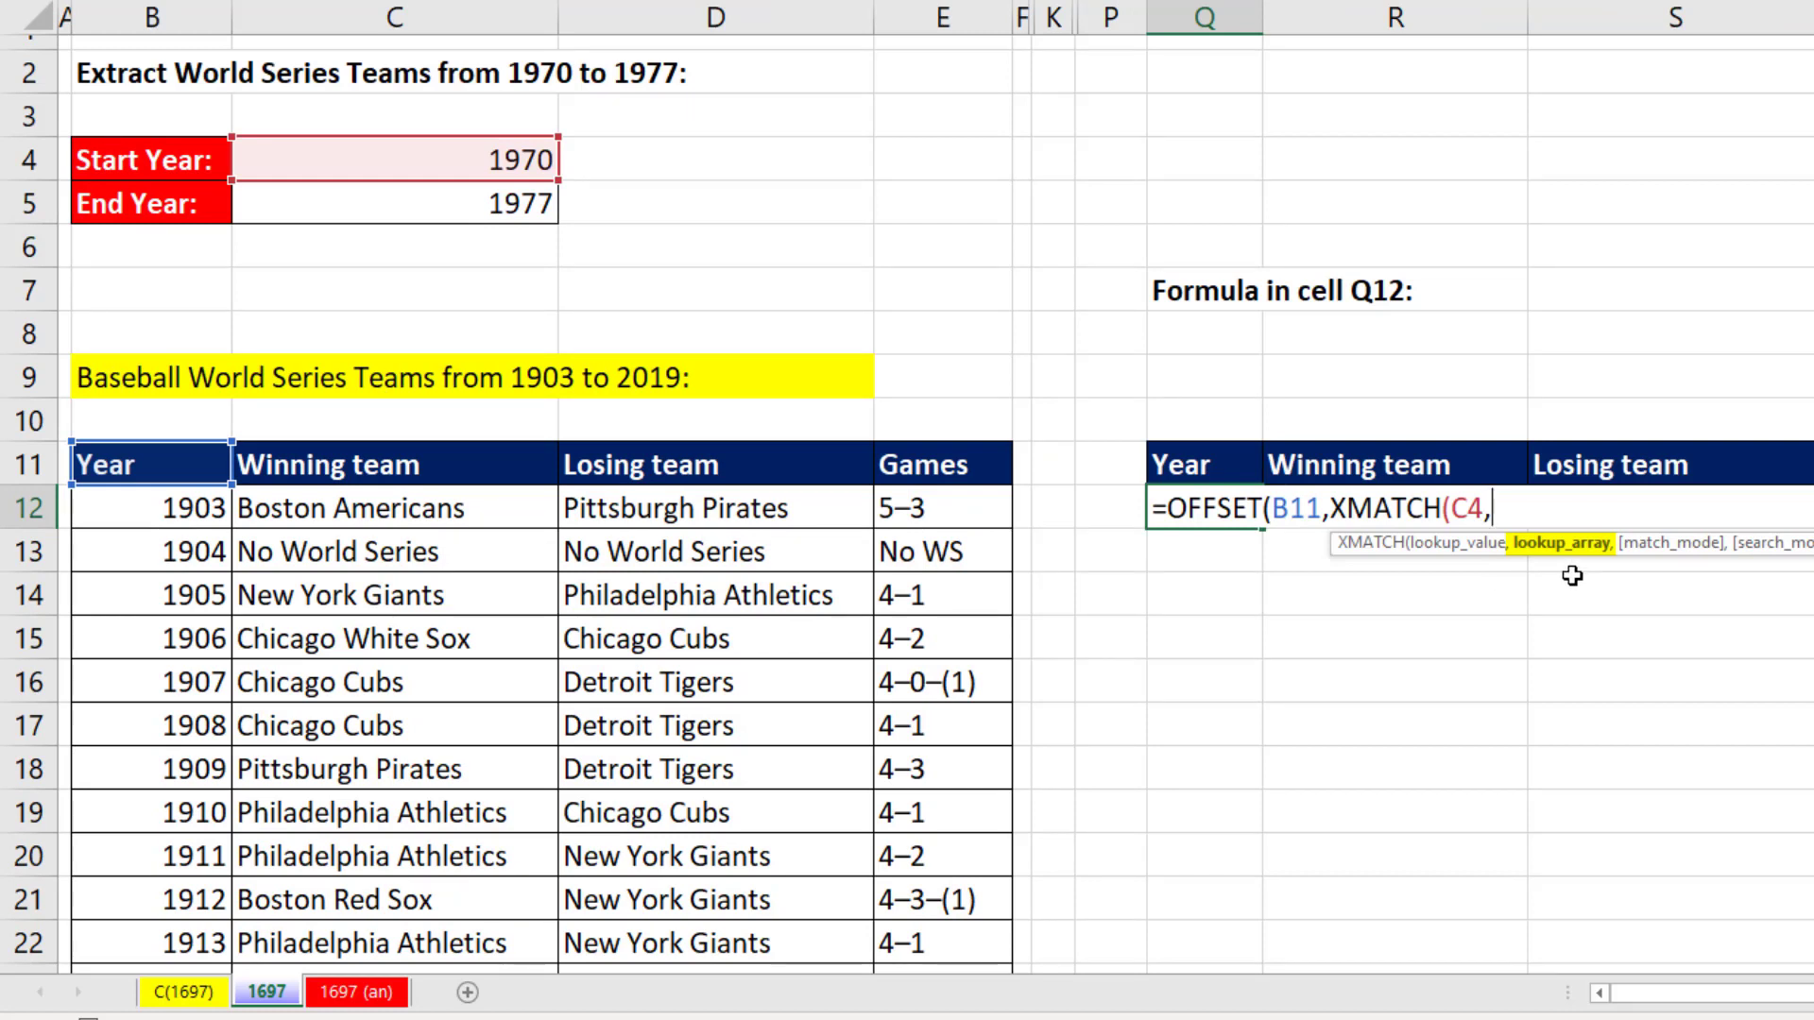
text(B12:B128)
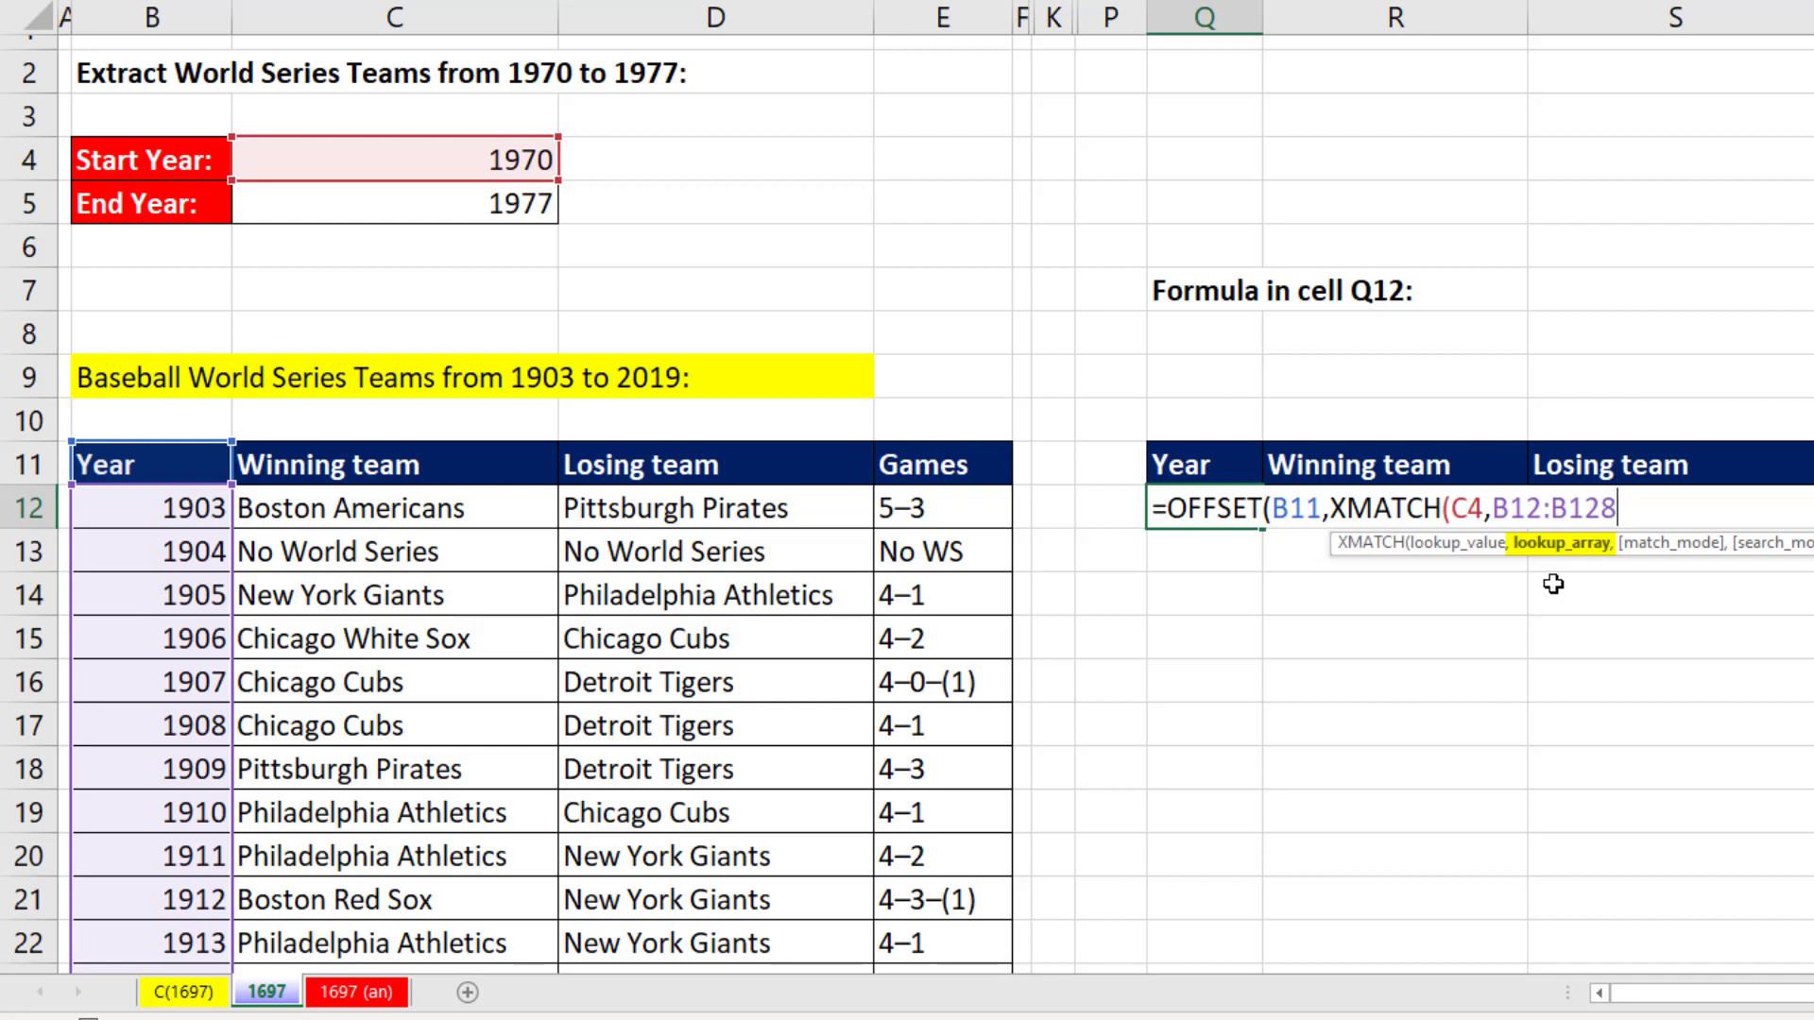
text())
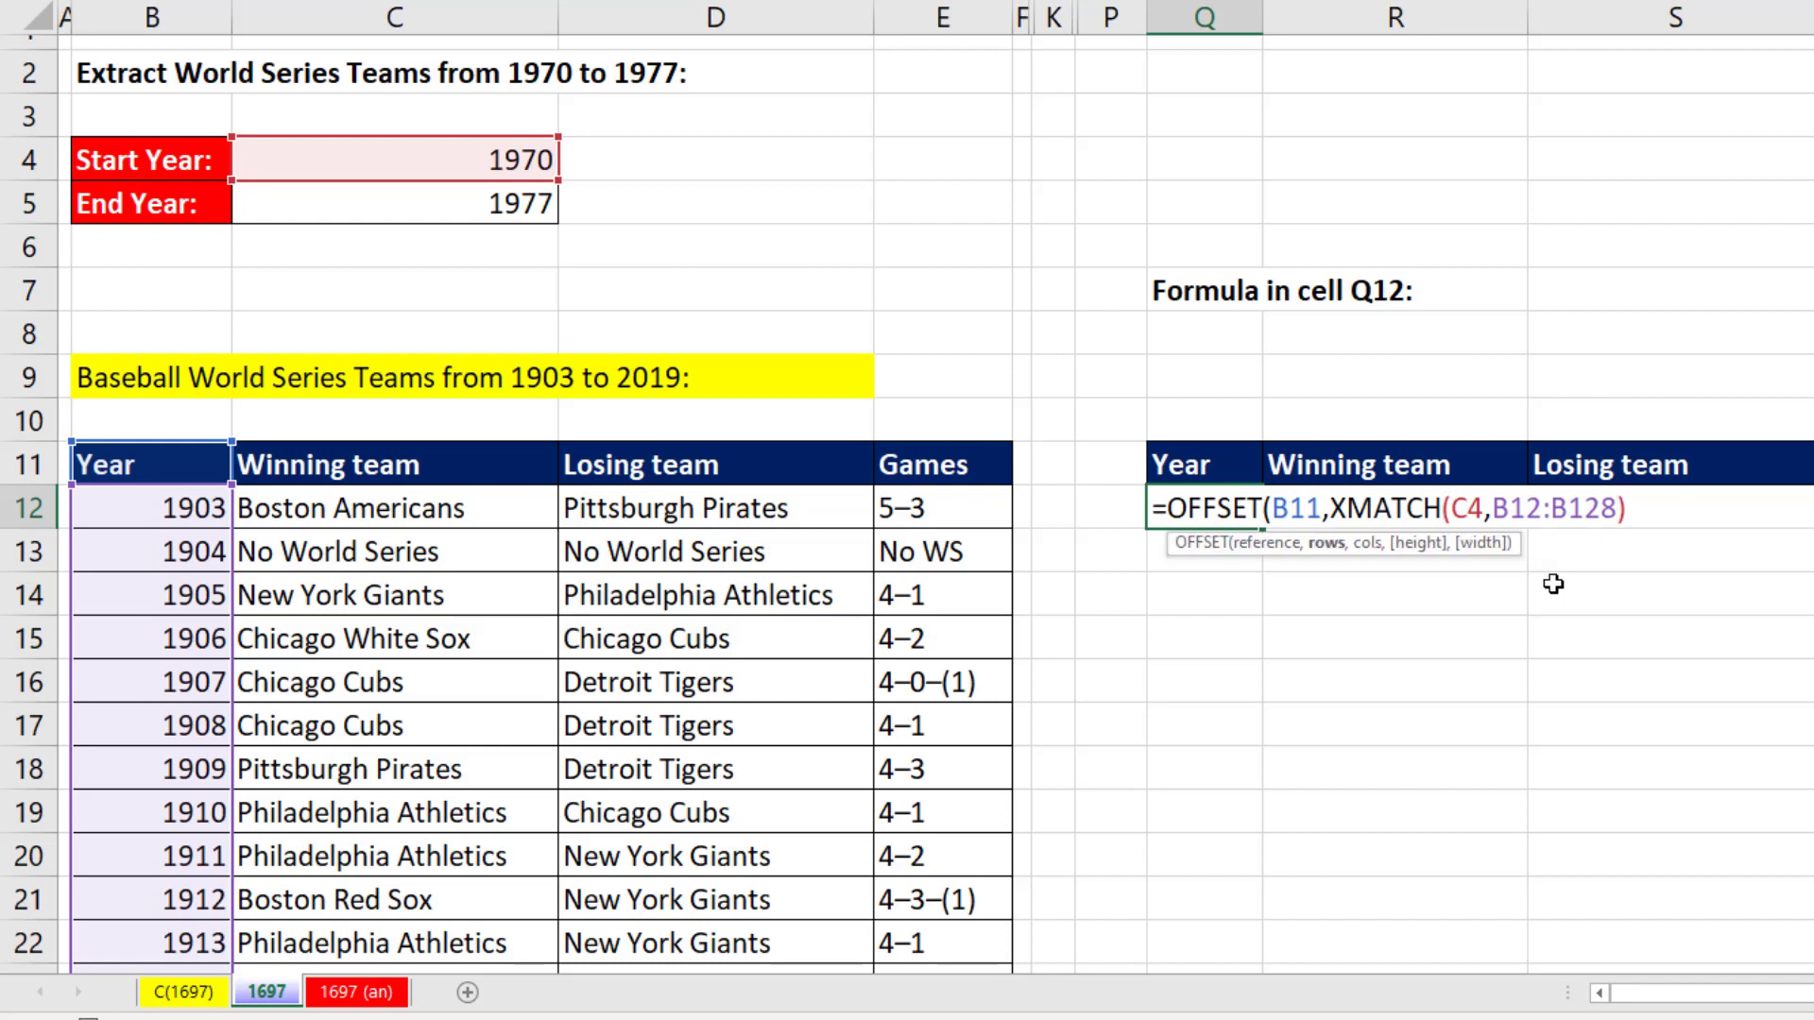
text(,)
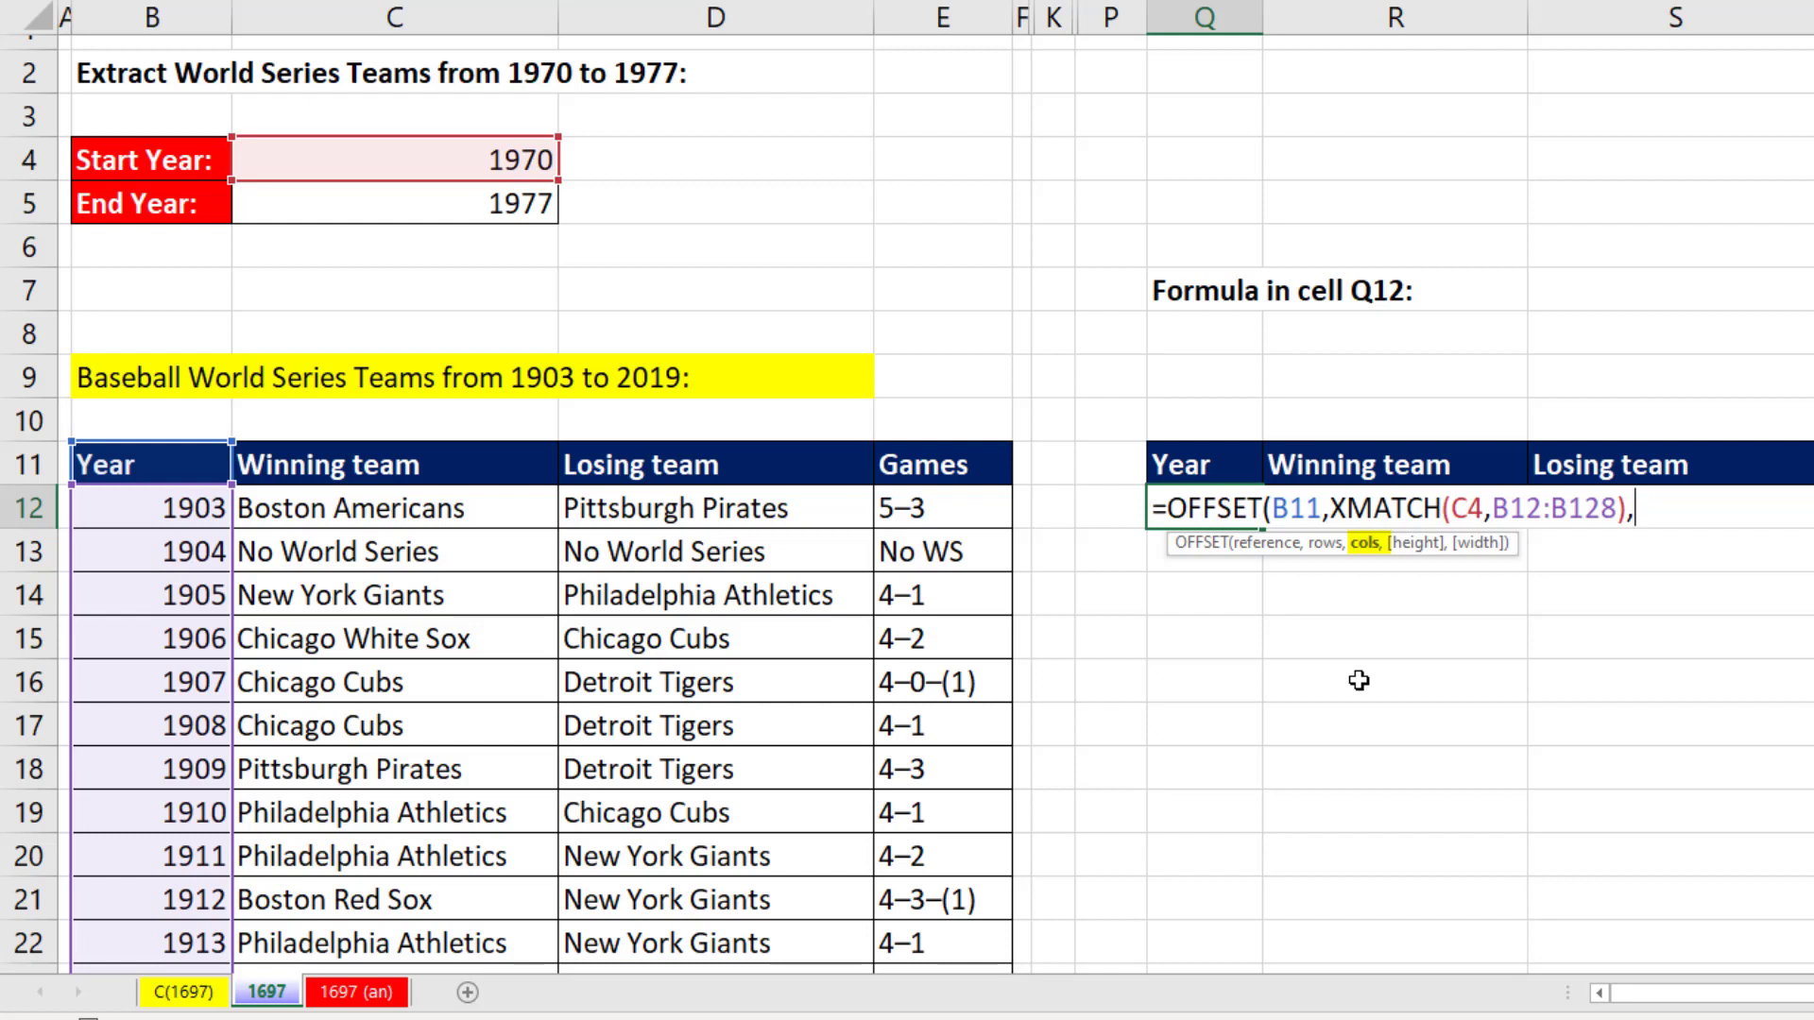
Step: Add C5-C4+1 as the OFFSET height argument and select the B11 reference
text(,)
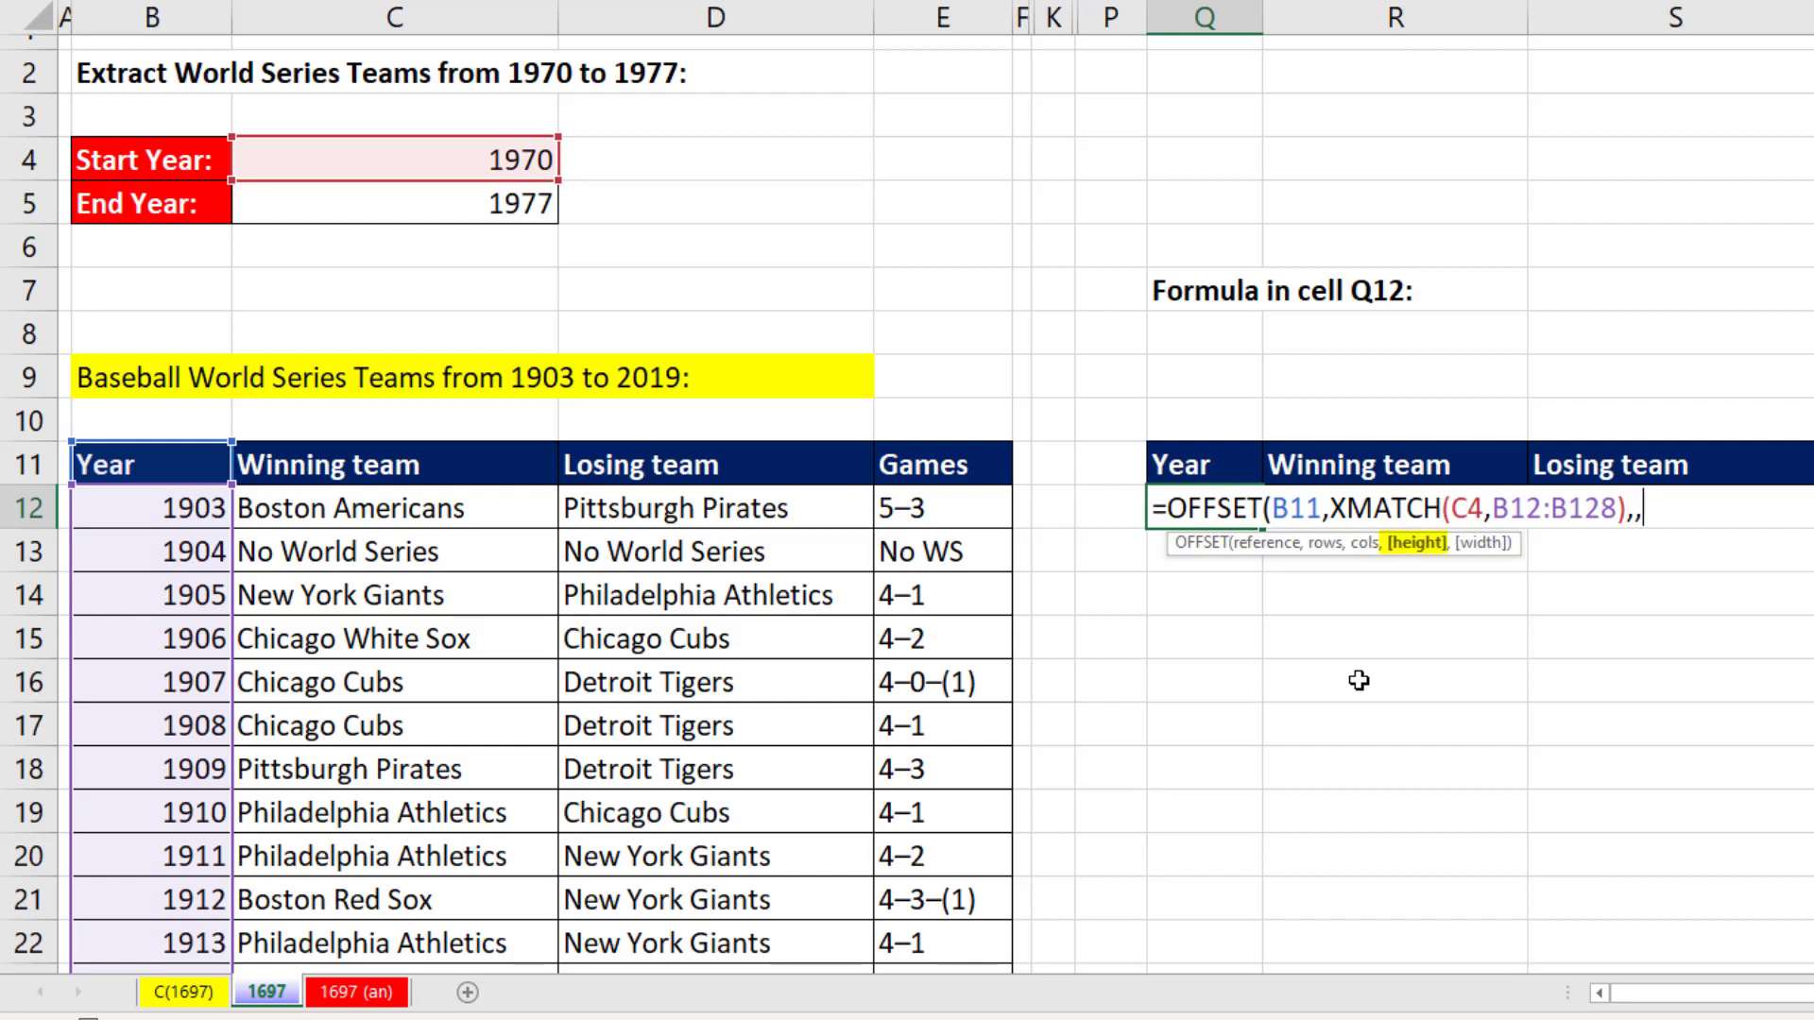
click(497, 214)
text(-)
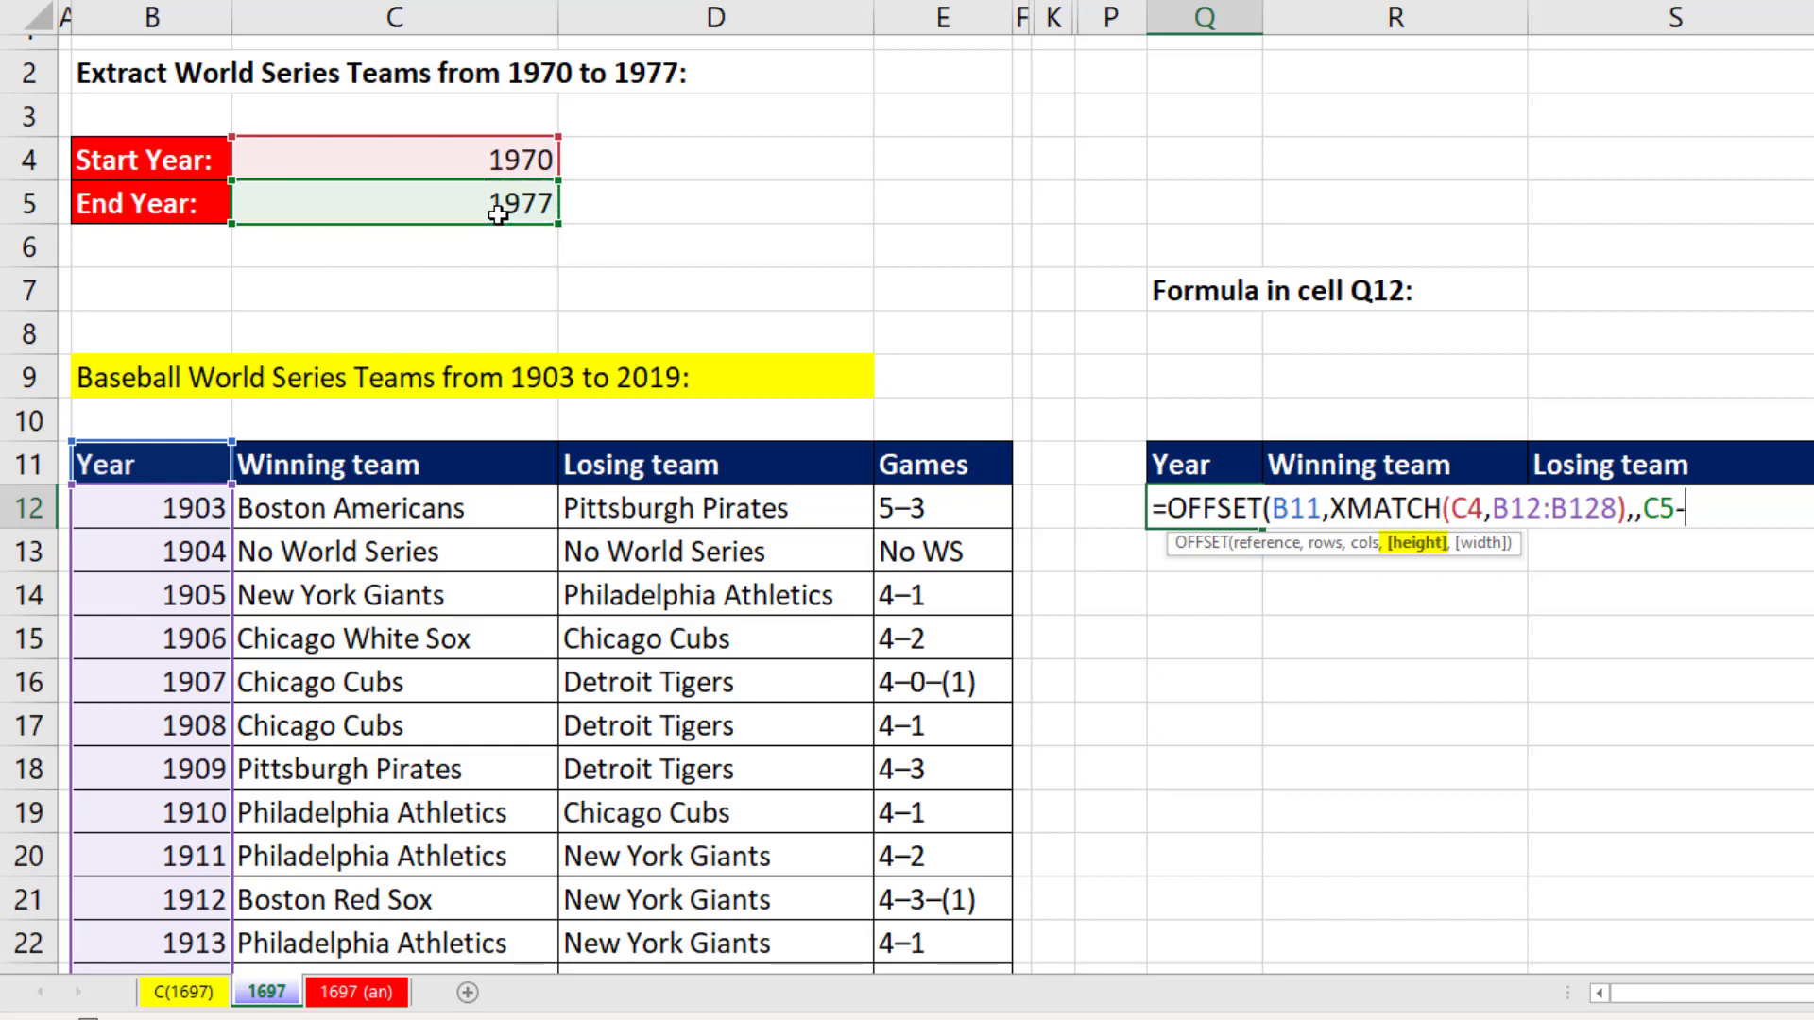
click(497, 153)
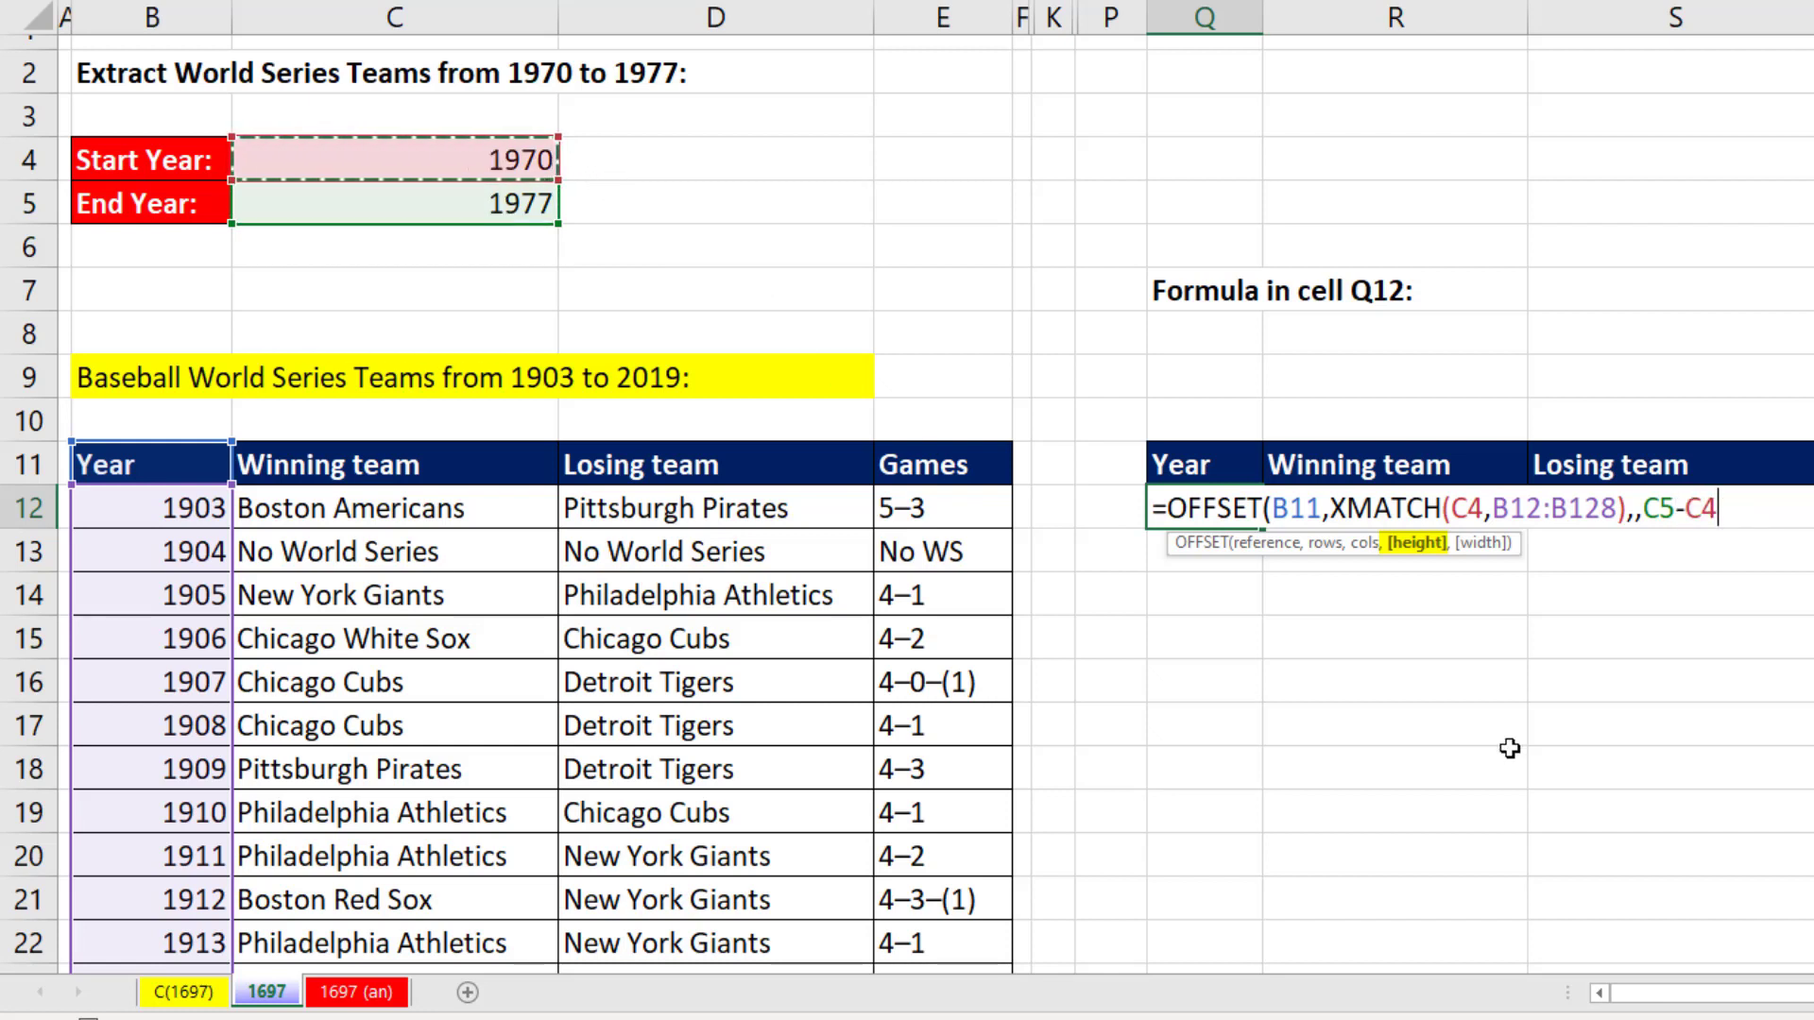
text(+1)
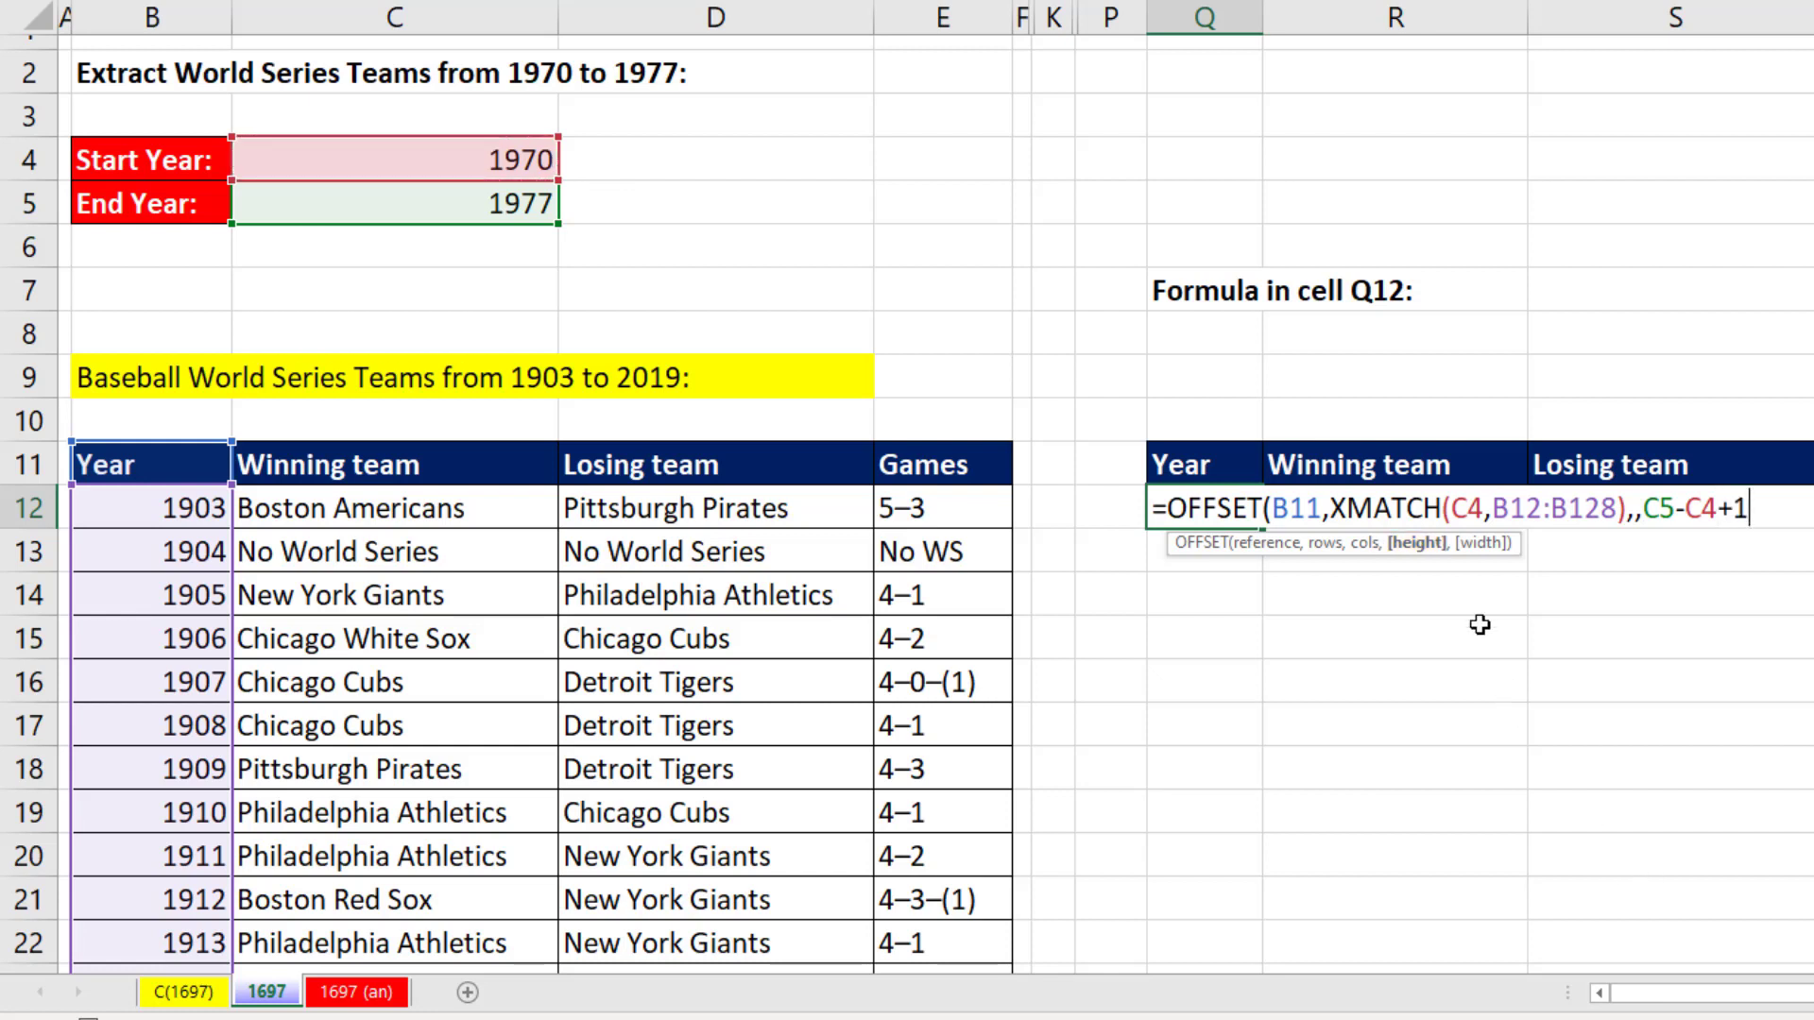
text(,)
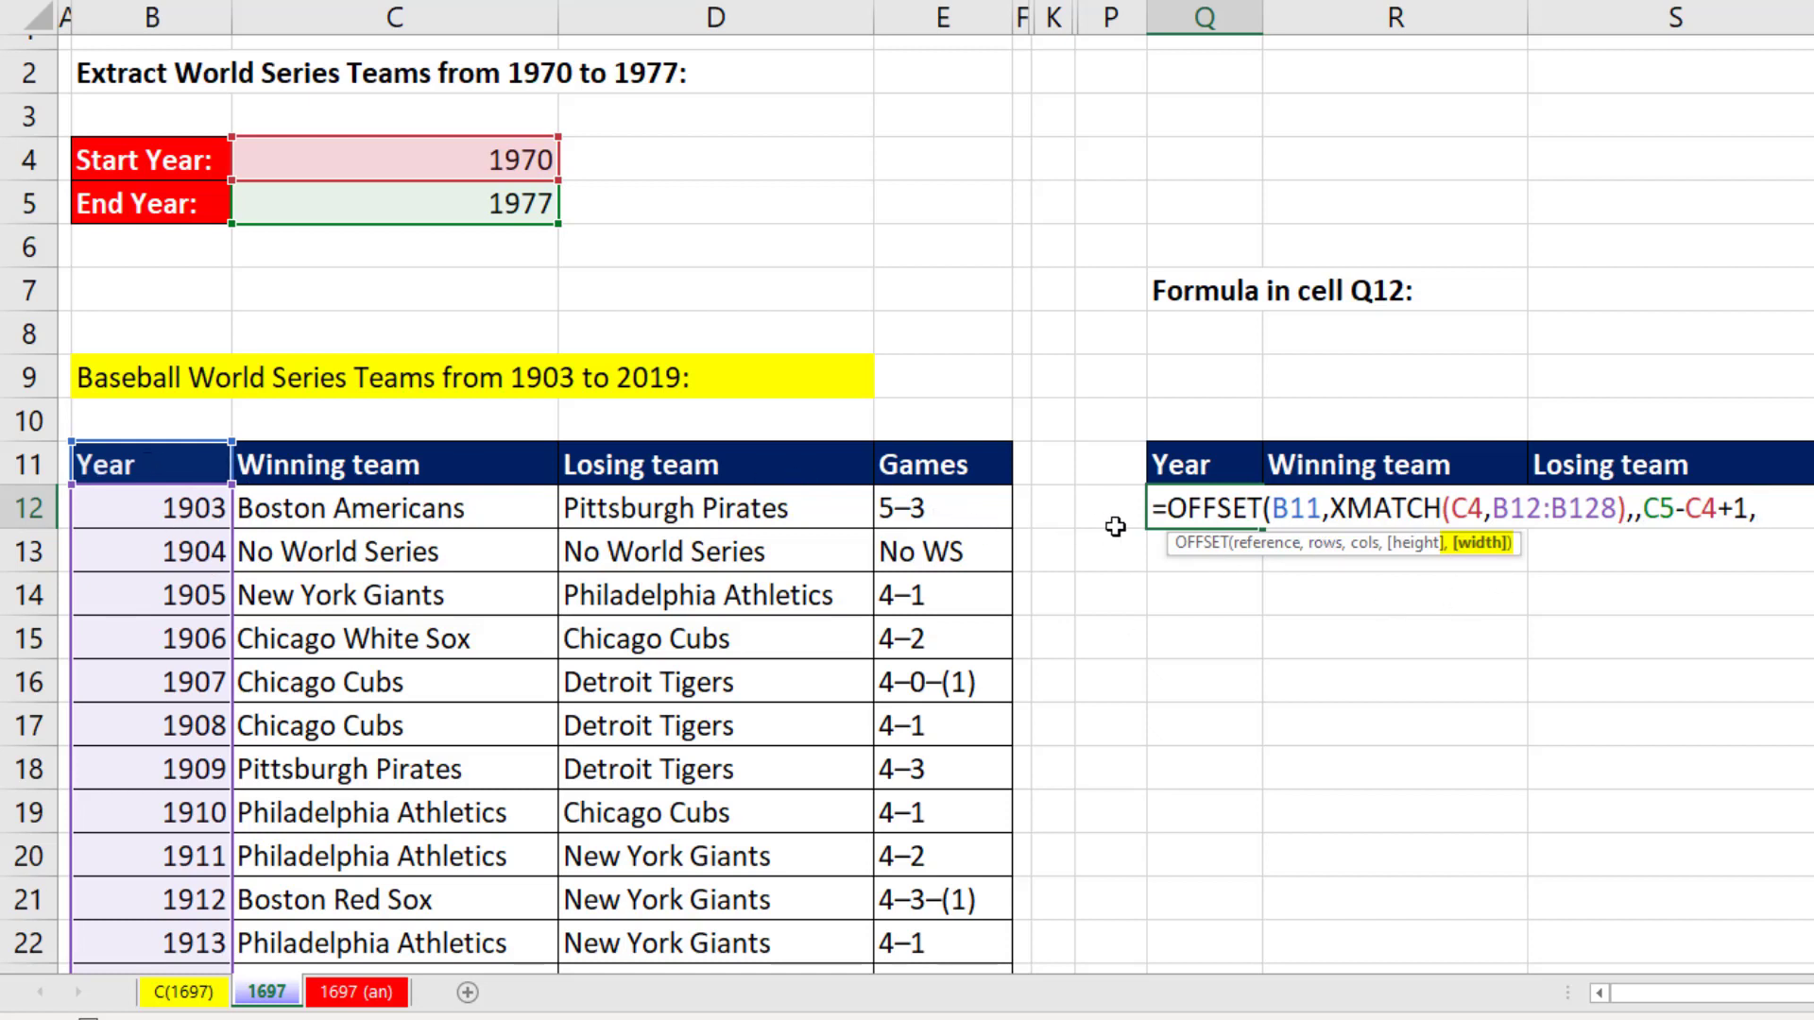
click(1270, 543)
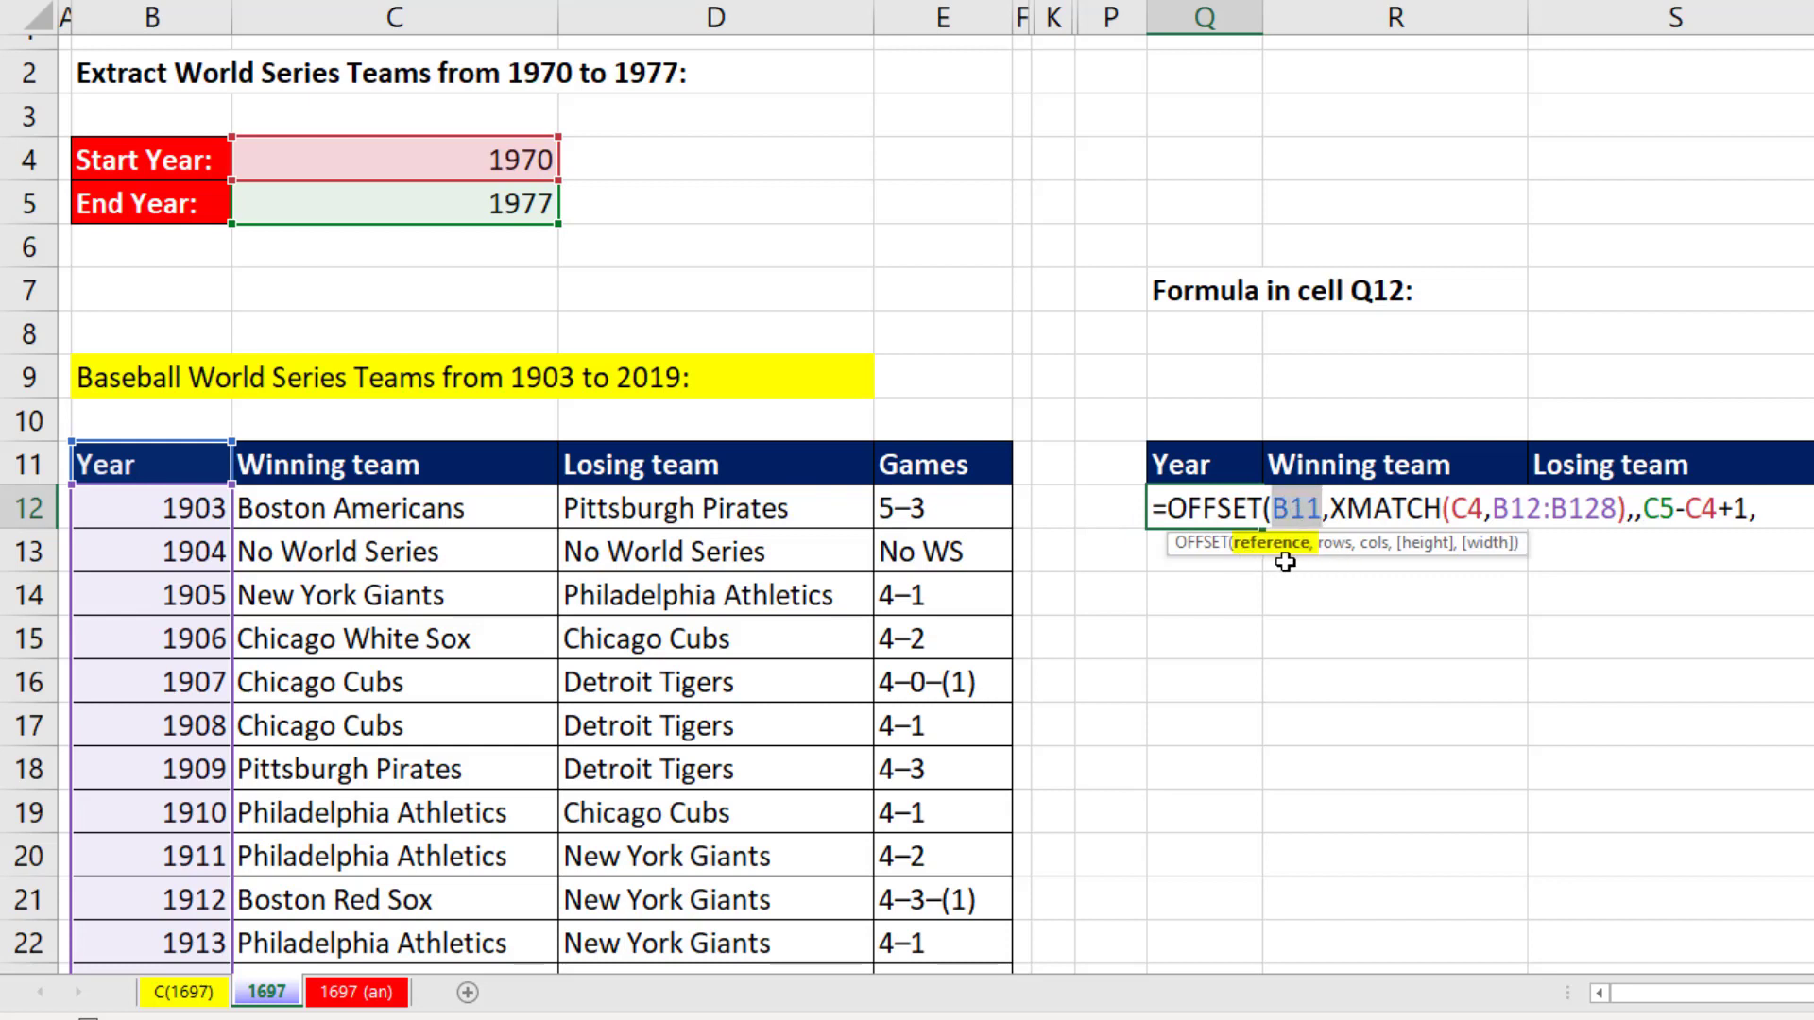
Step: Widen the reference to B11:E11, drop the trailing comma, and enter the formula to spill Q12:T19
drag(162, 470, 1003, 477)
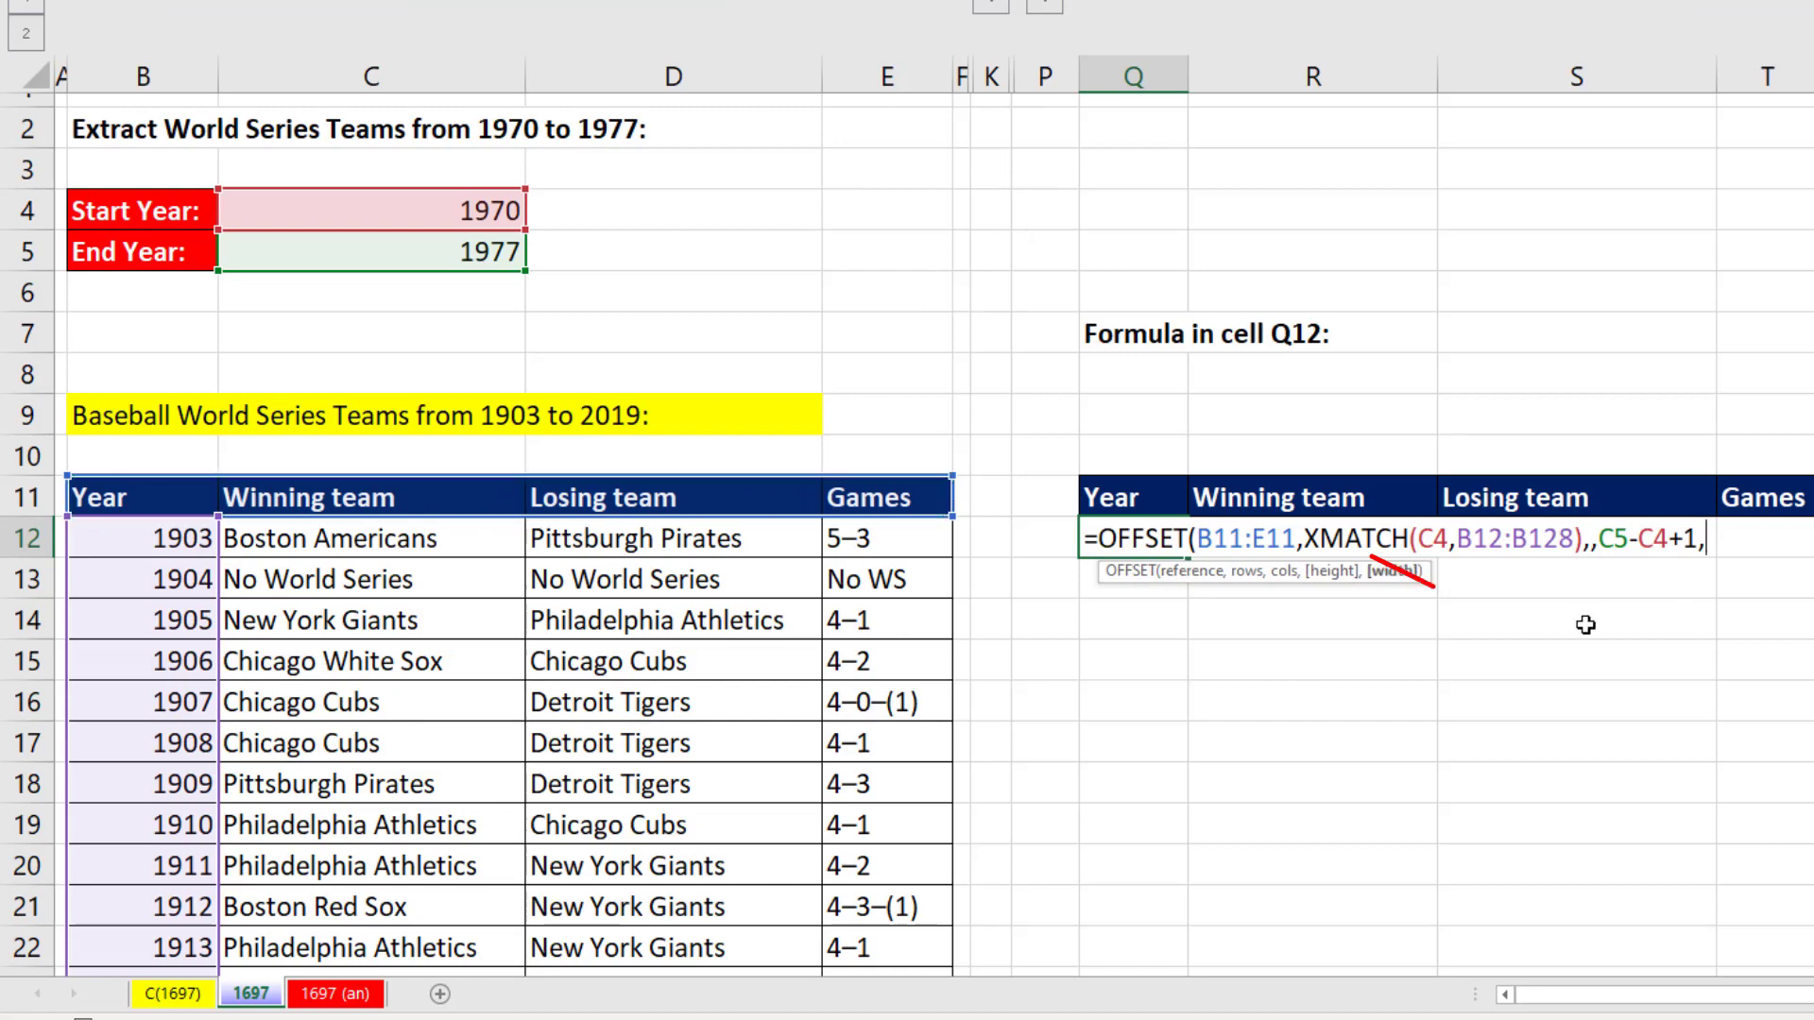
key(BackSpace)
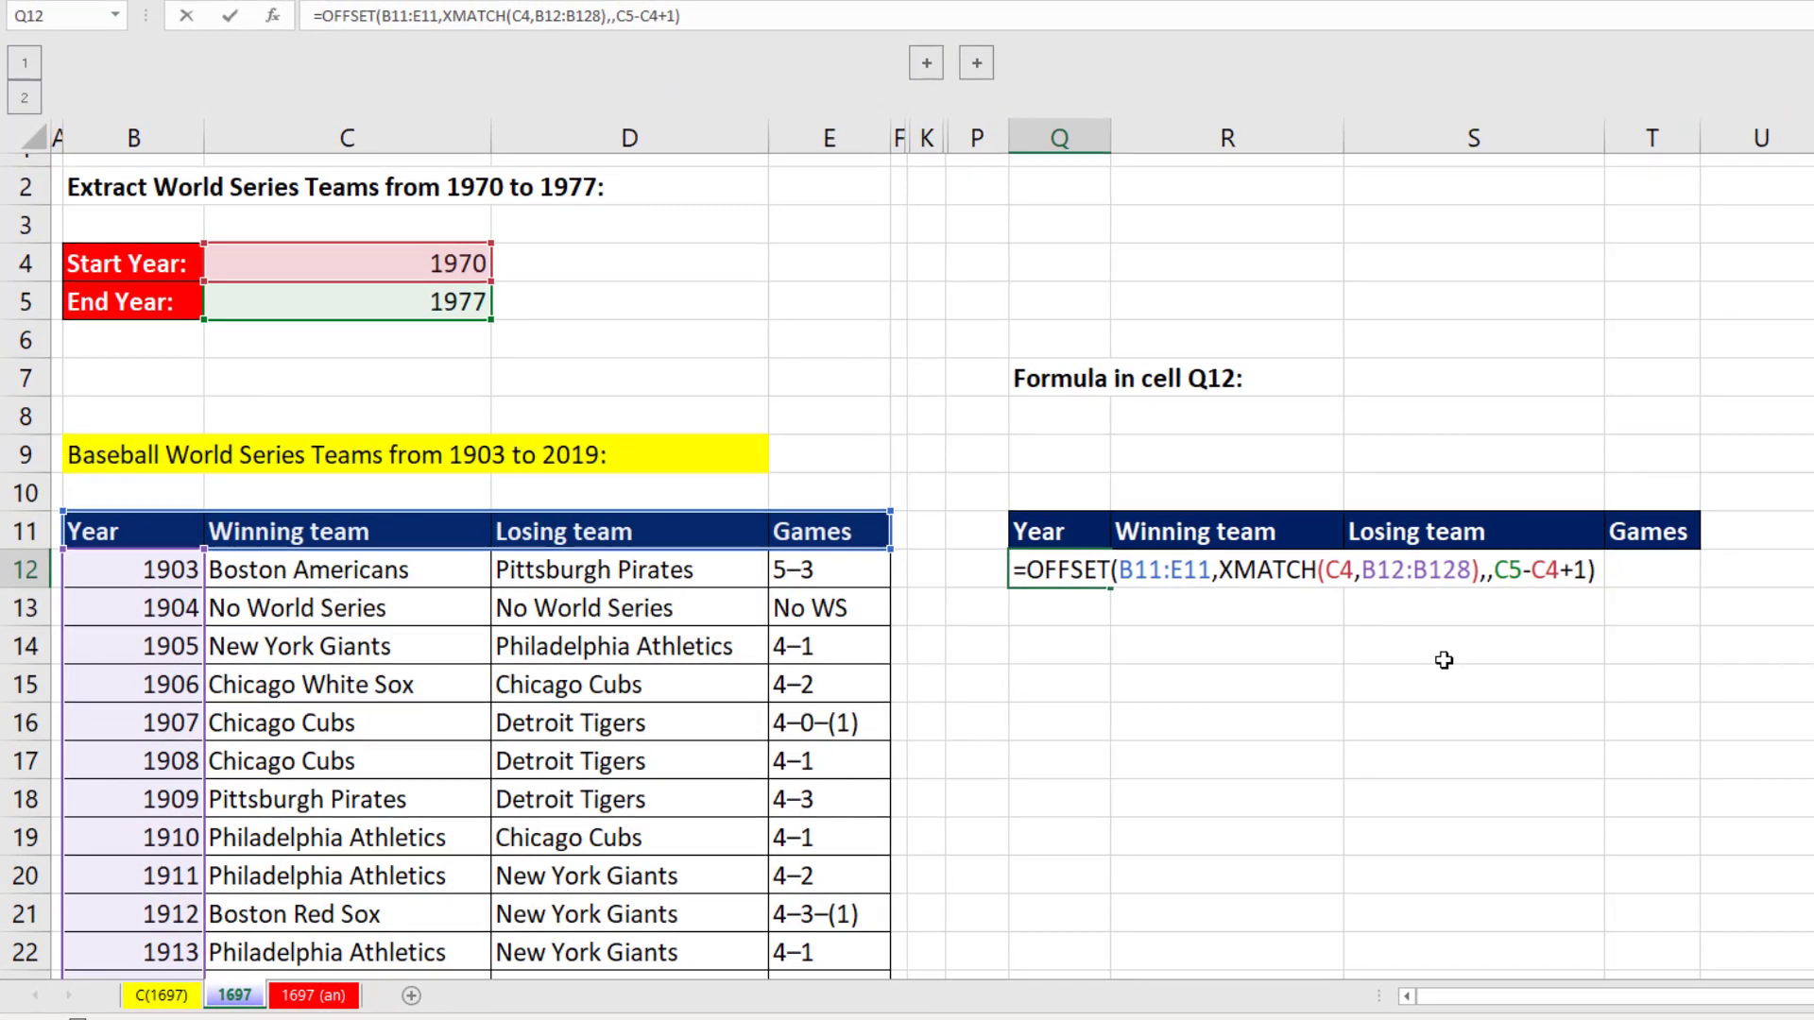
key(Return)
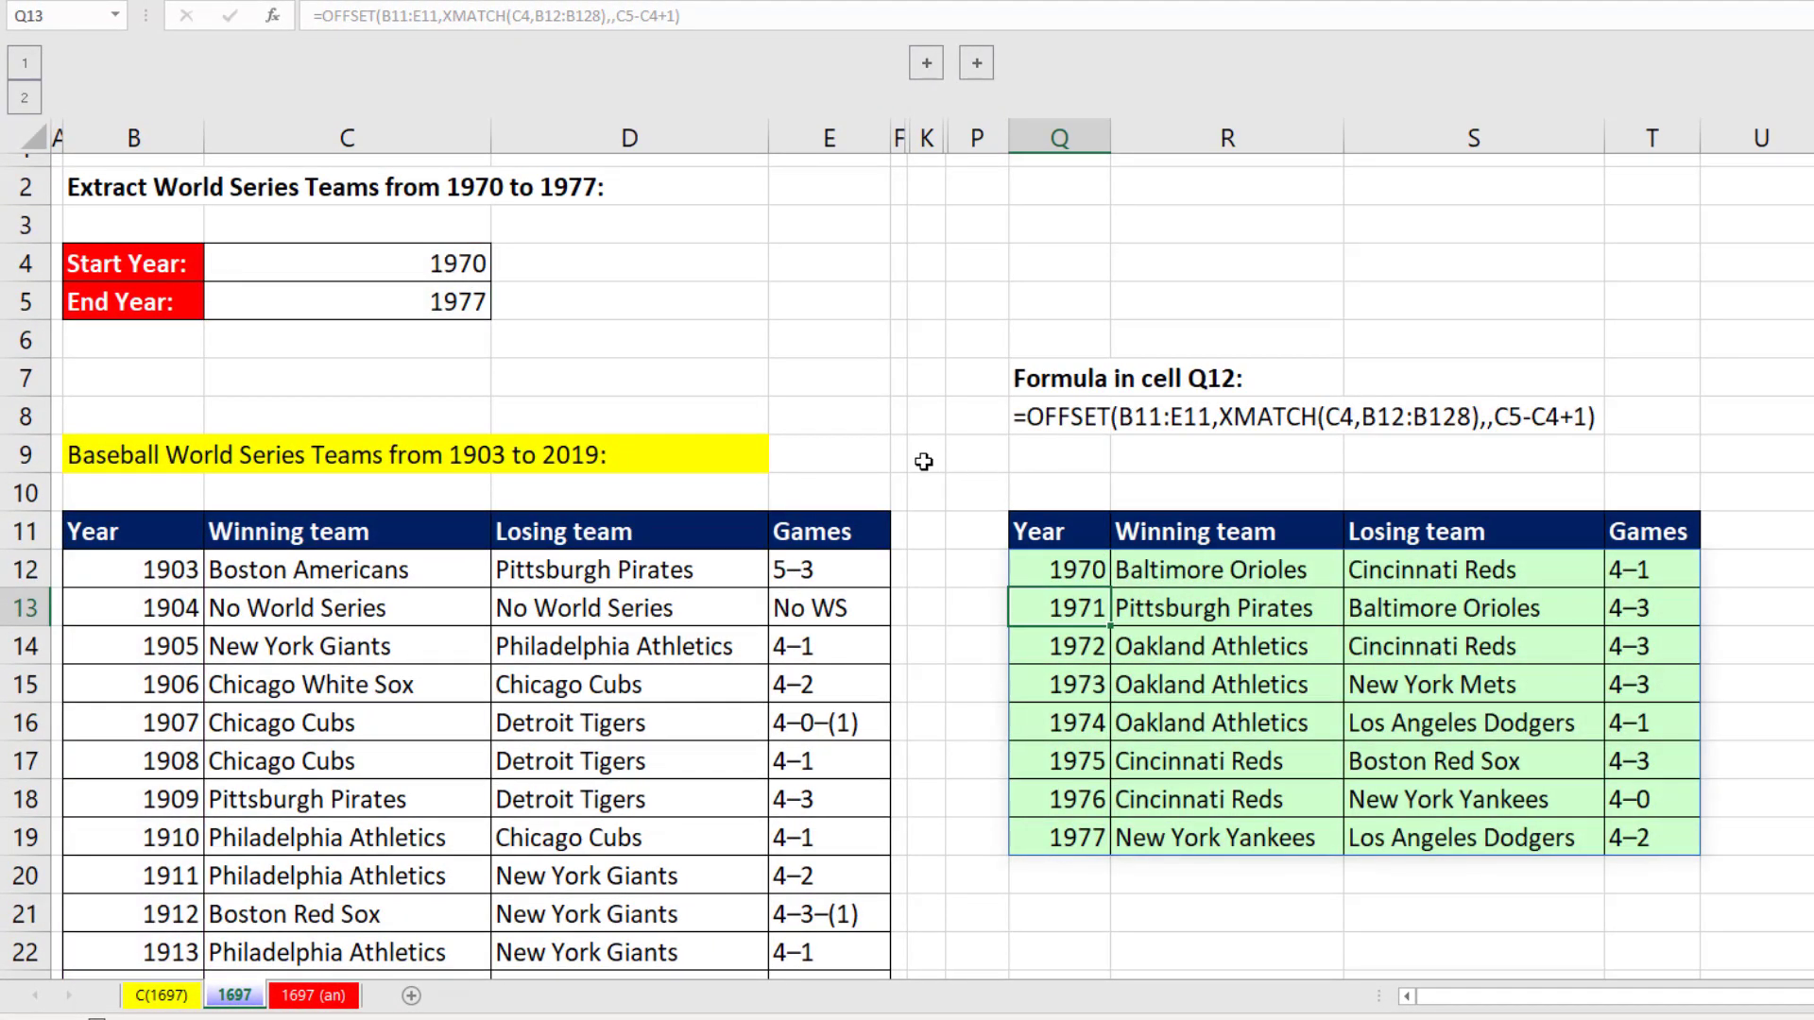
Step: Test End Year 1980 in C5, undo back to 1977, and expand columns L–O
click(388, 301)
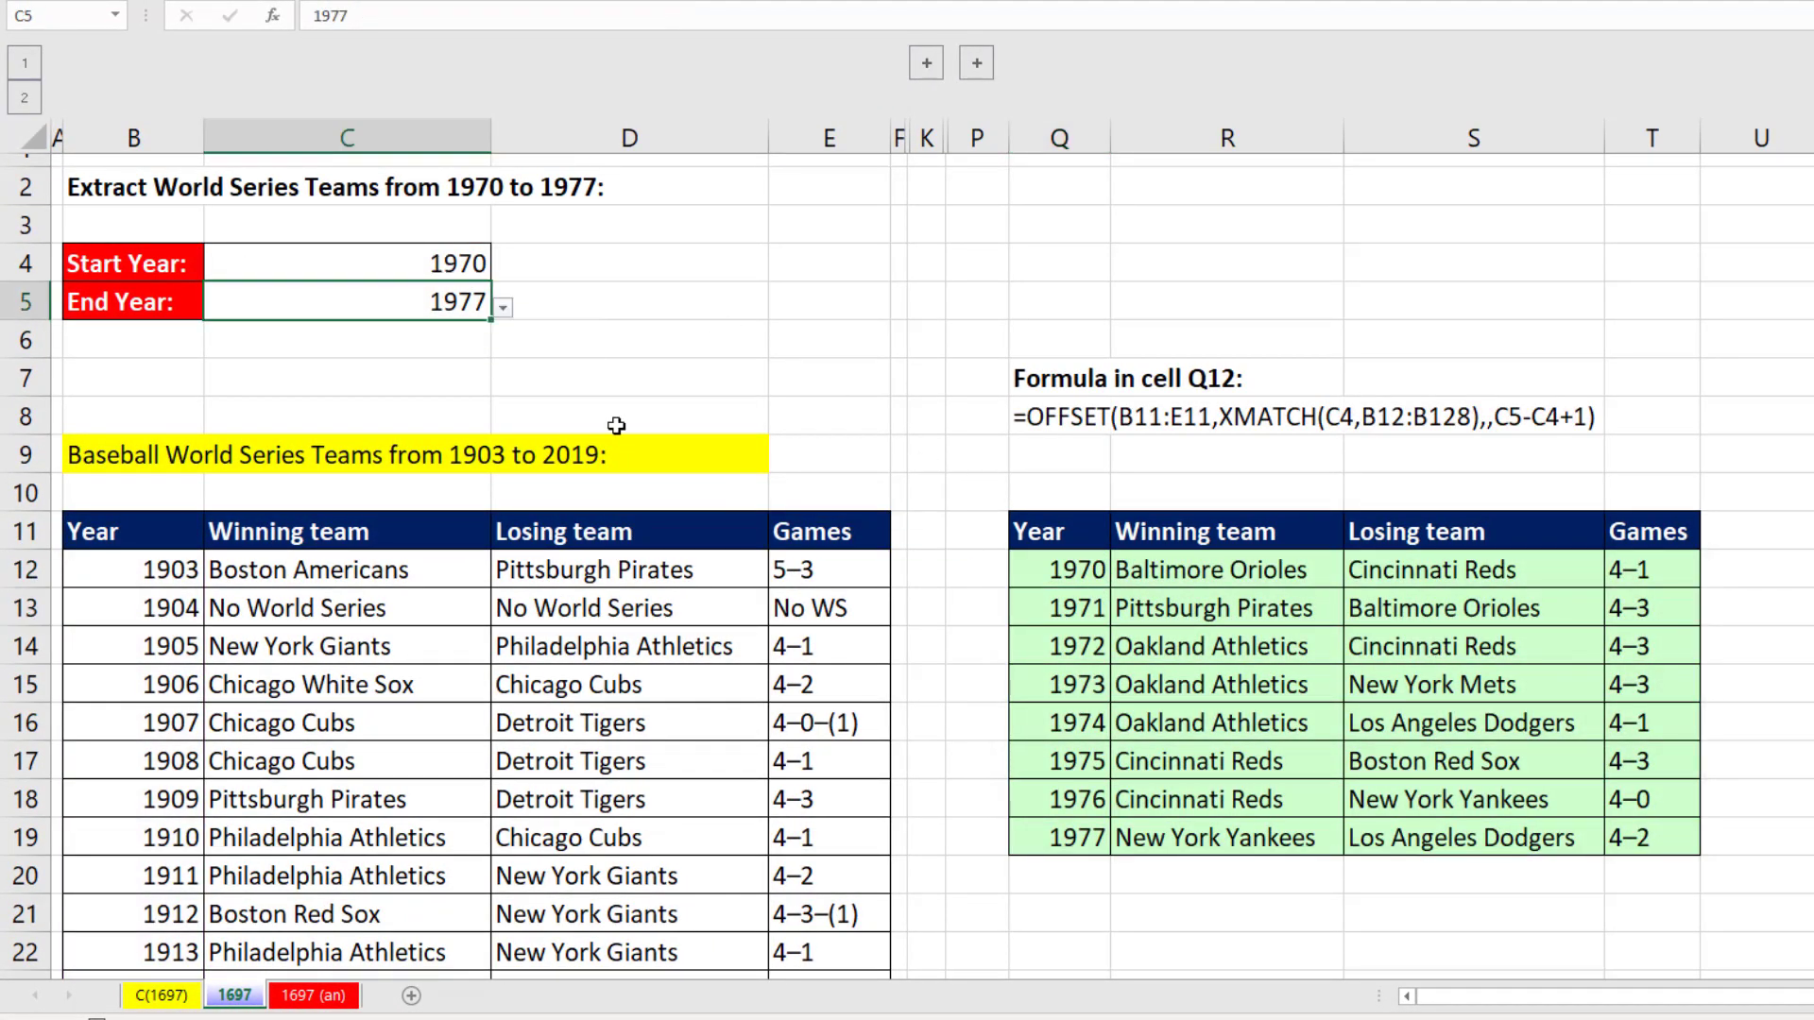
text(198)
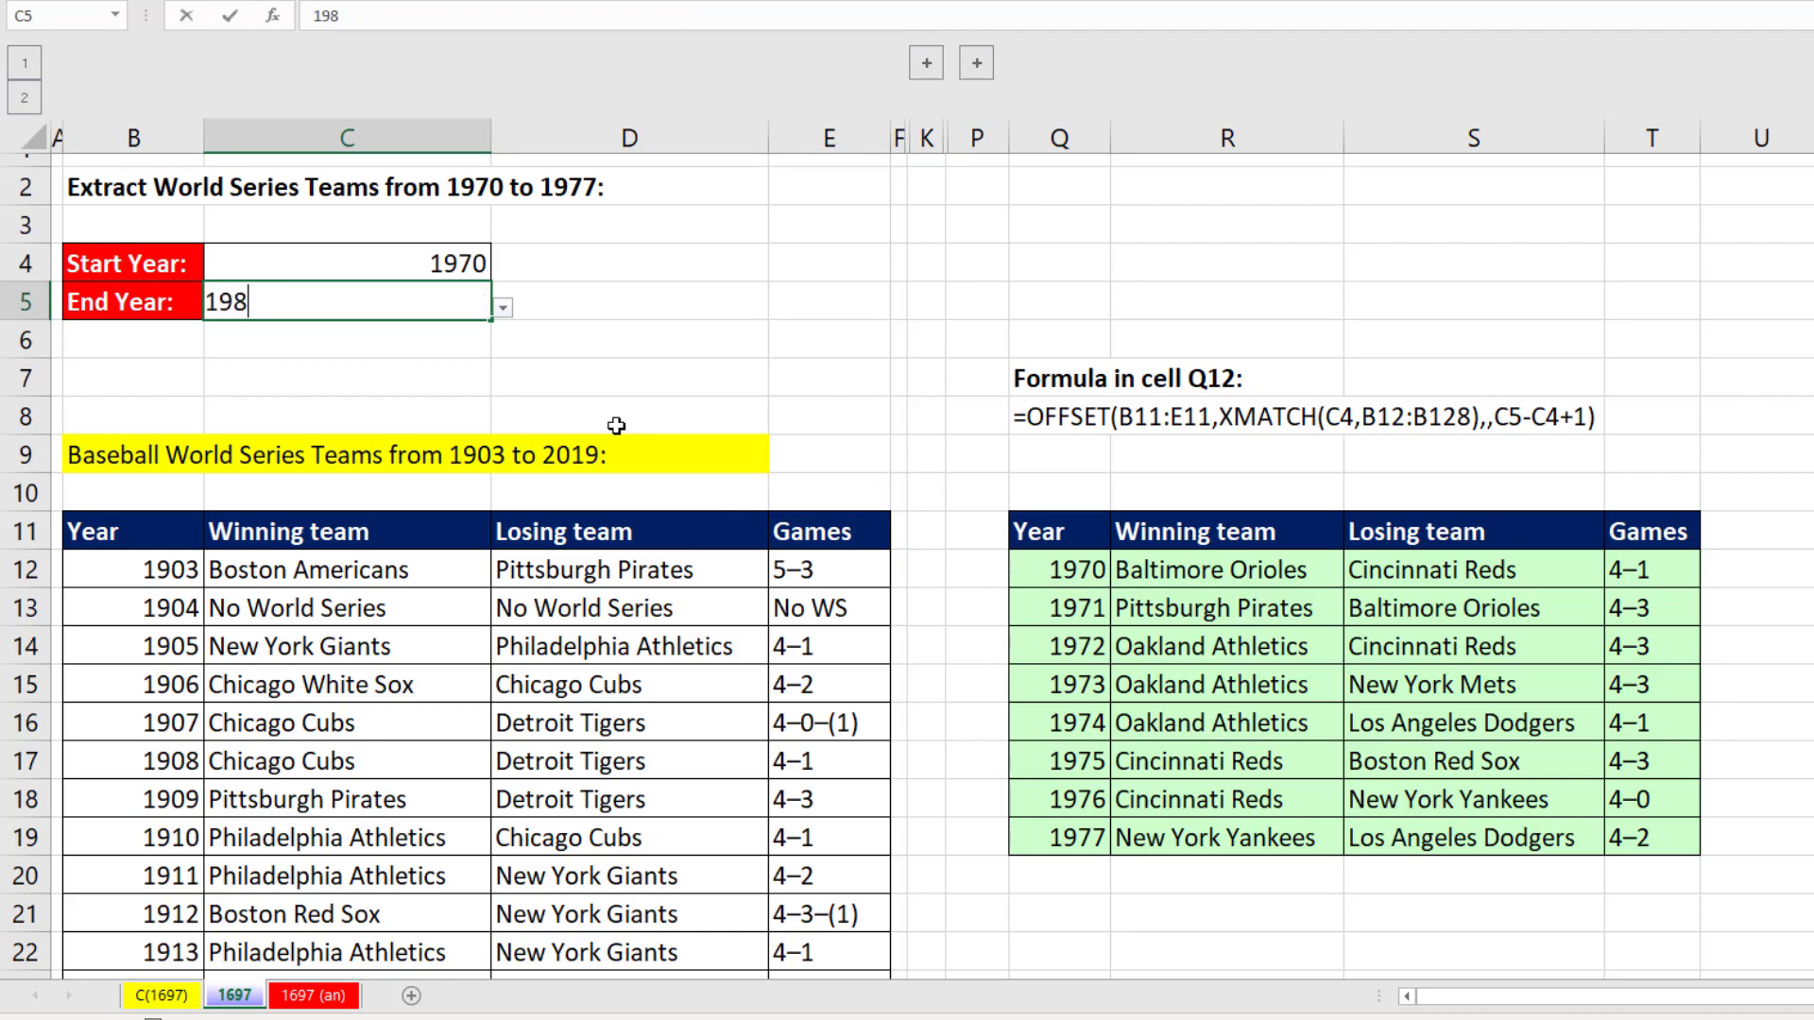
text(0)
key(Return)
scroll(1153, 604, down, 2)
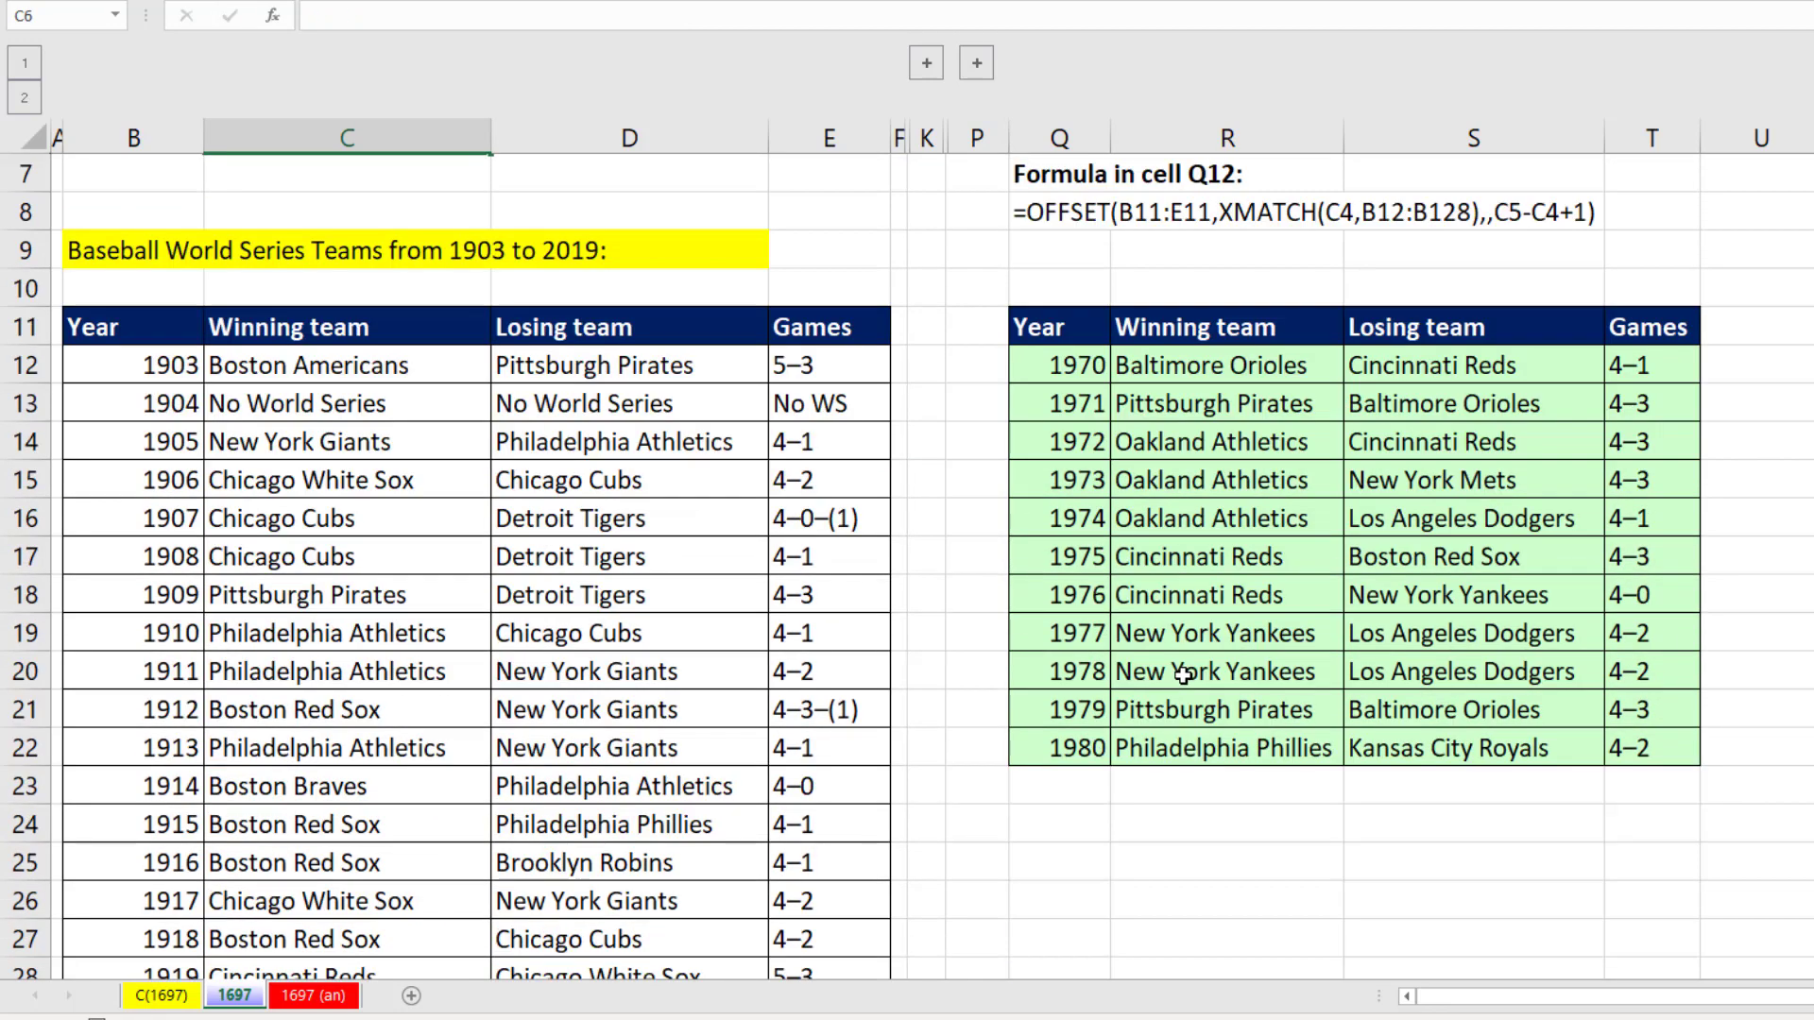
scroll(1442, 856, up, 2)
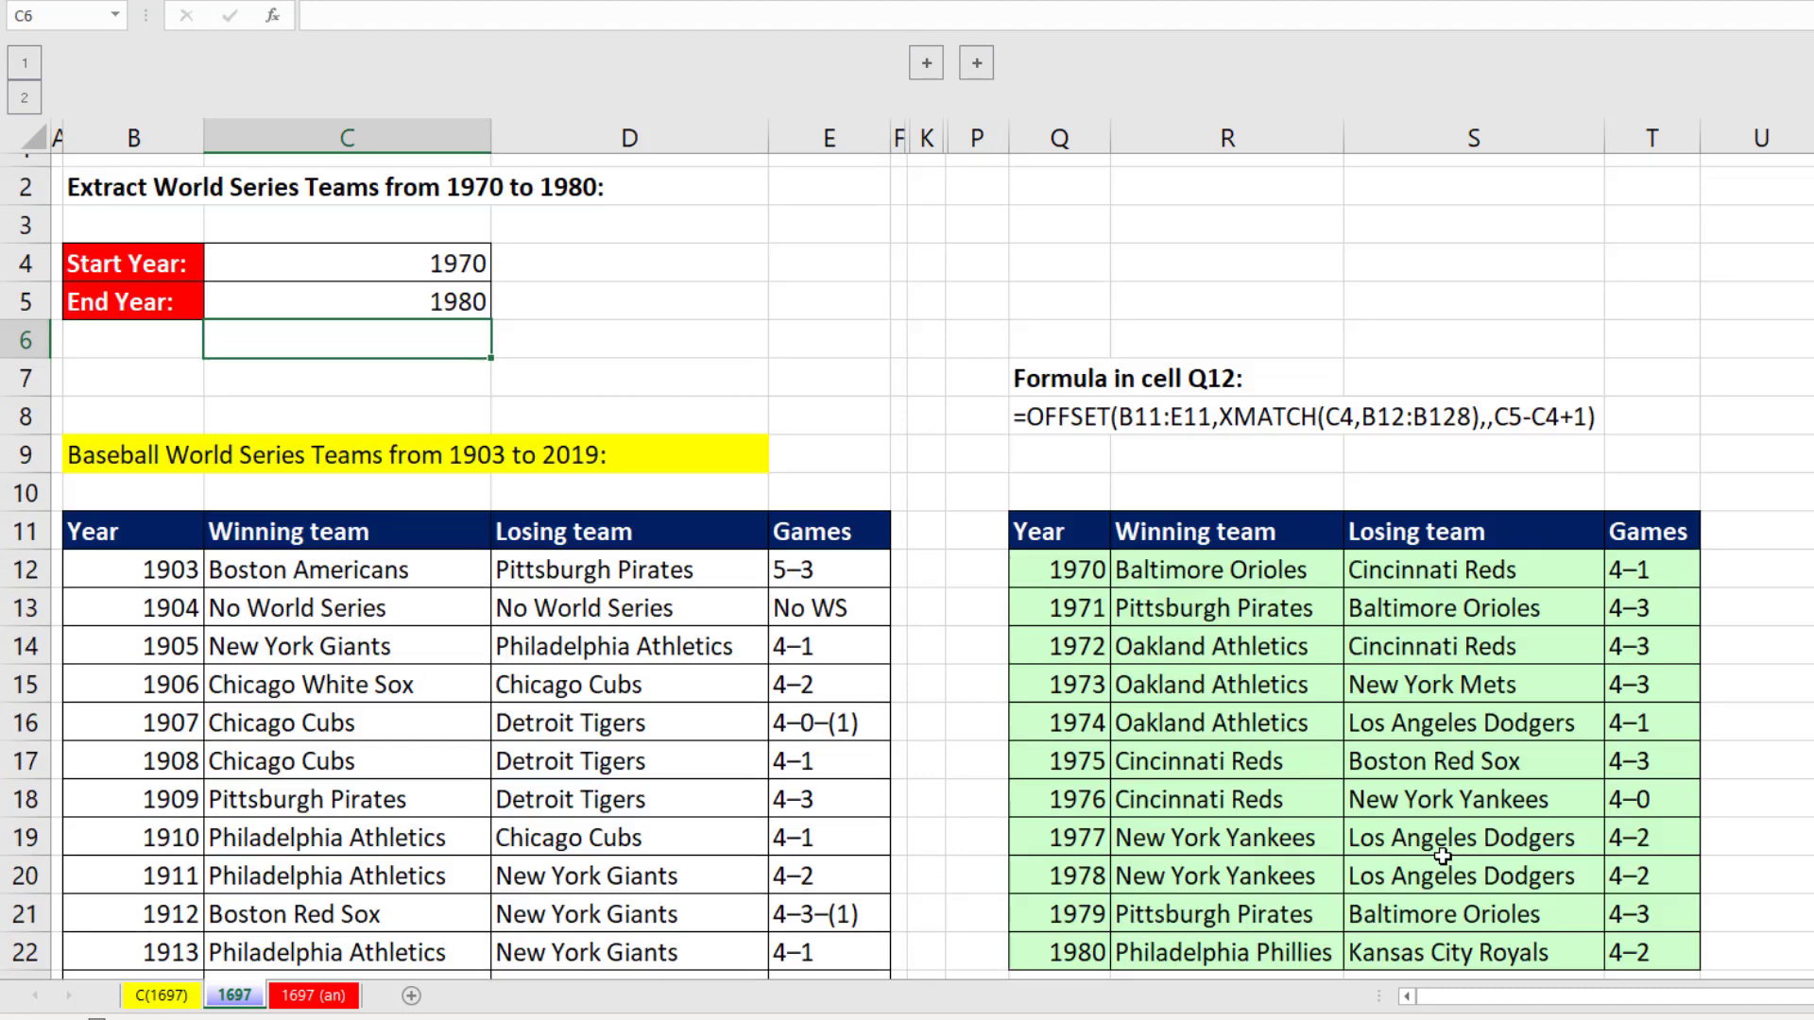
key(ctrl+z)
click(971, 66)
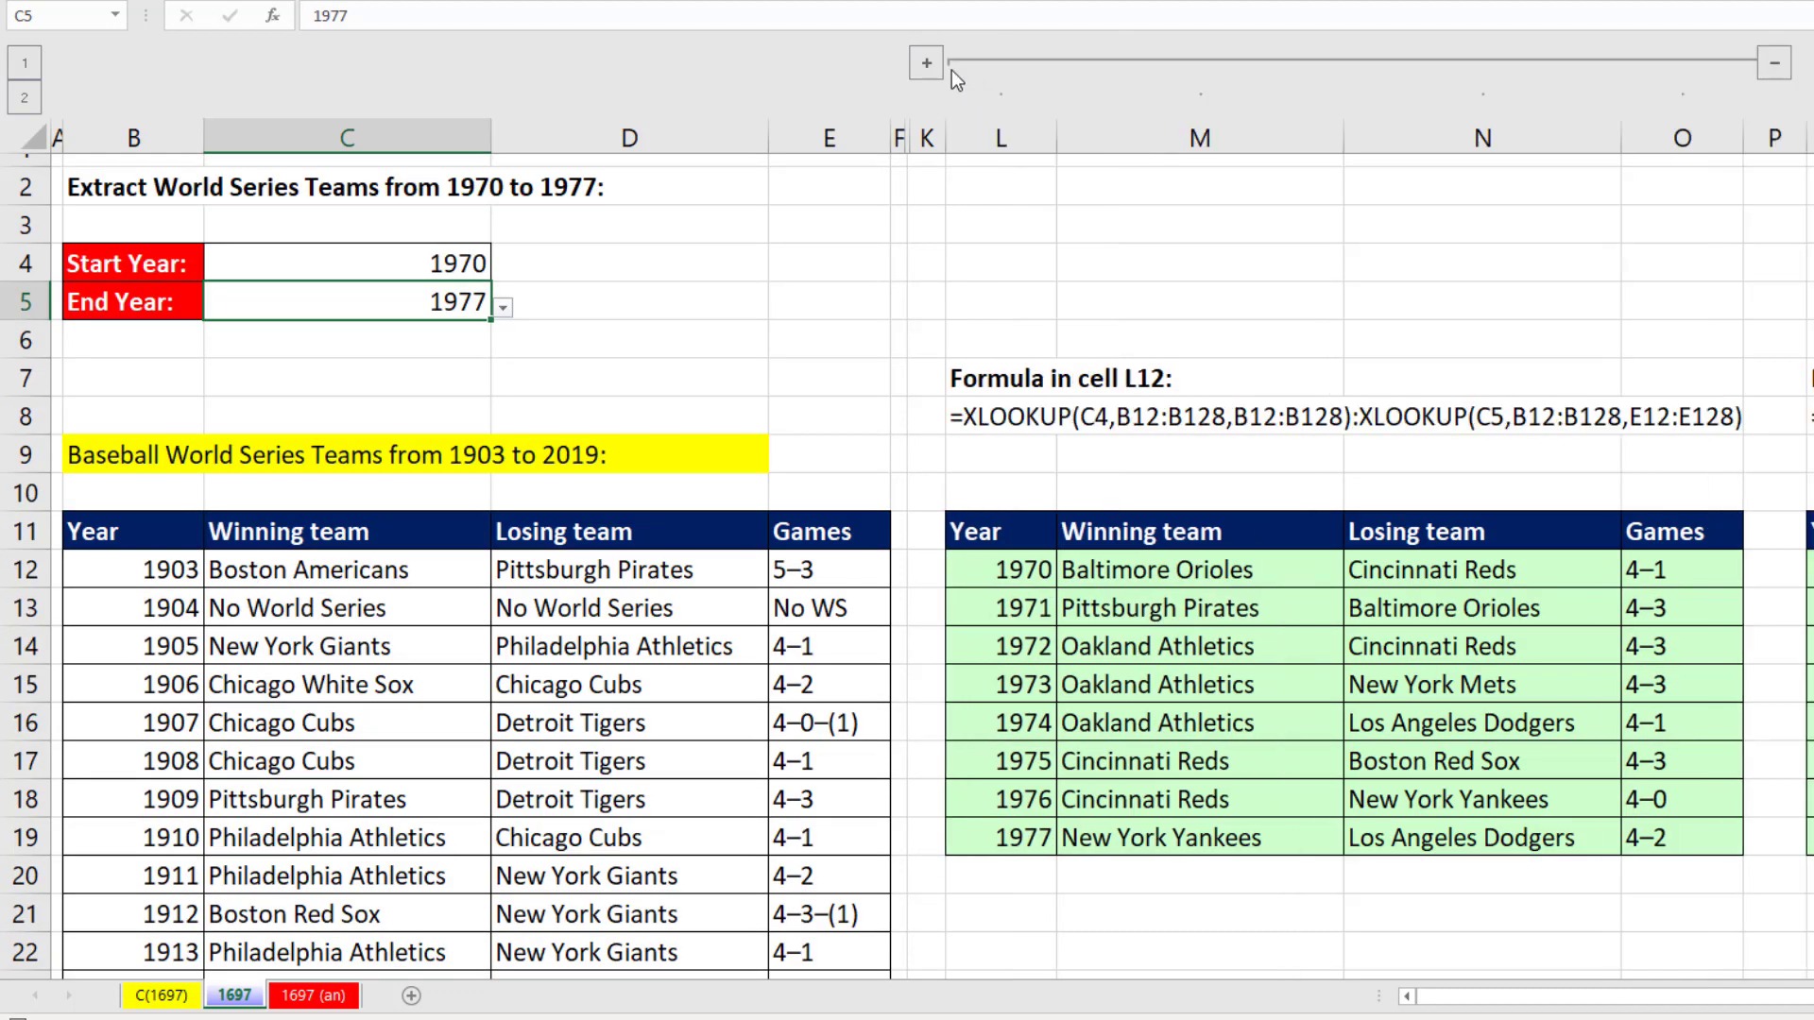
Step: Unhide the FILTER example columns and sort the World Series table A to Z by winning team
click(938, 66)
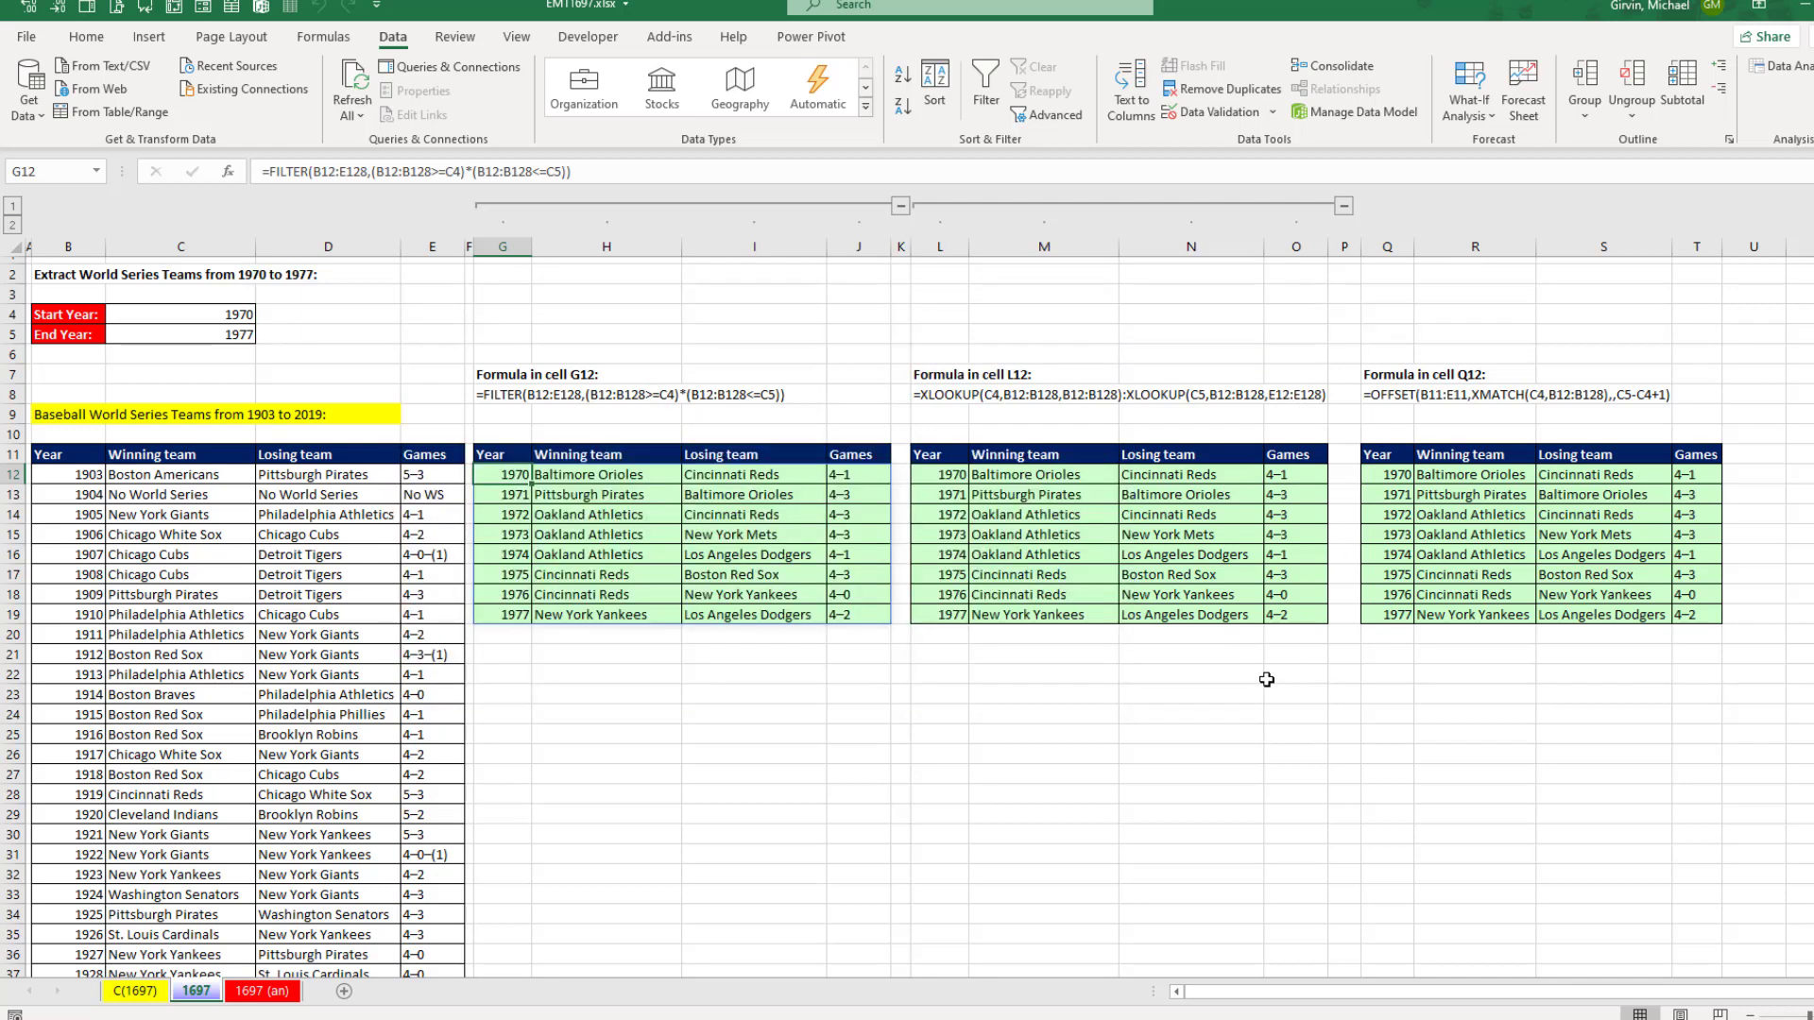
click(210, 473)
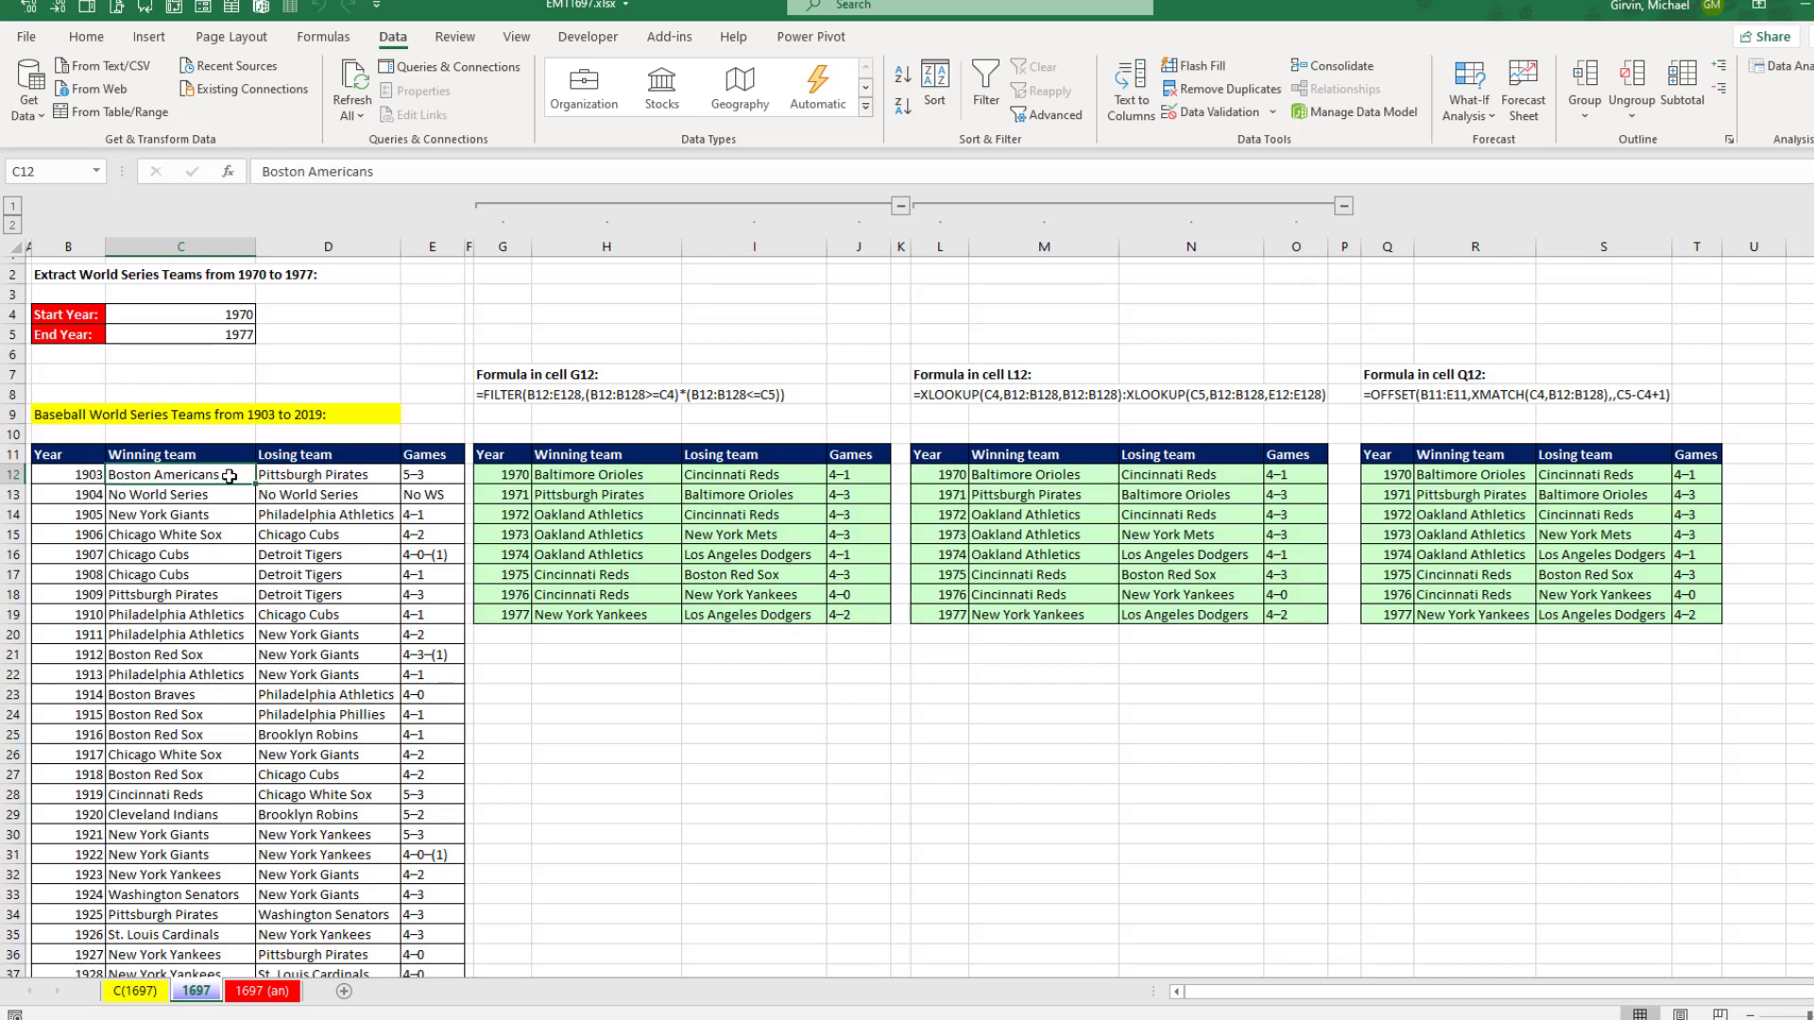
right_click(189, 474)
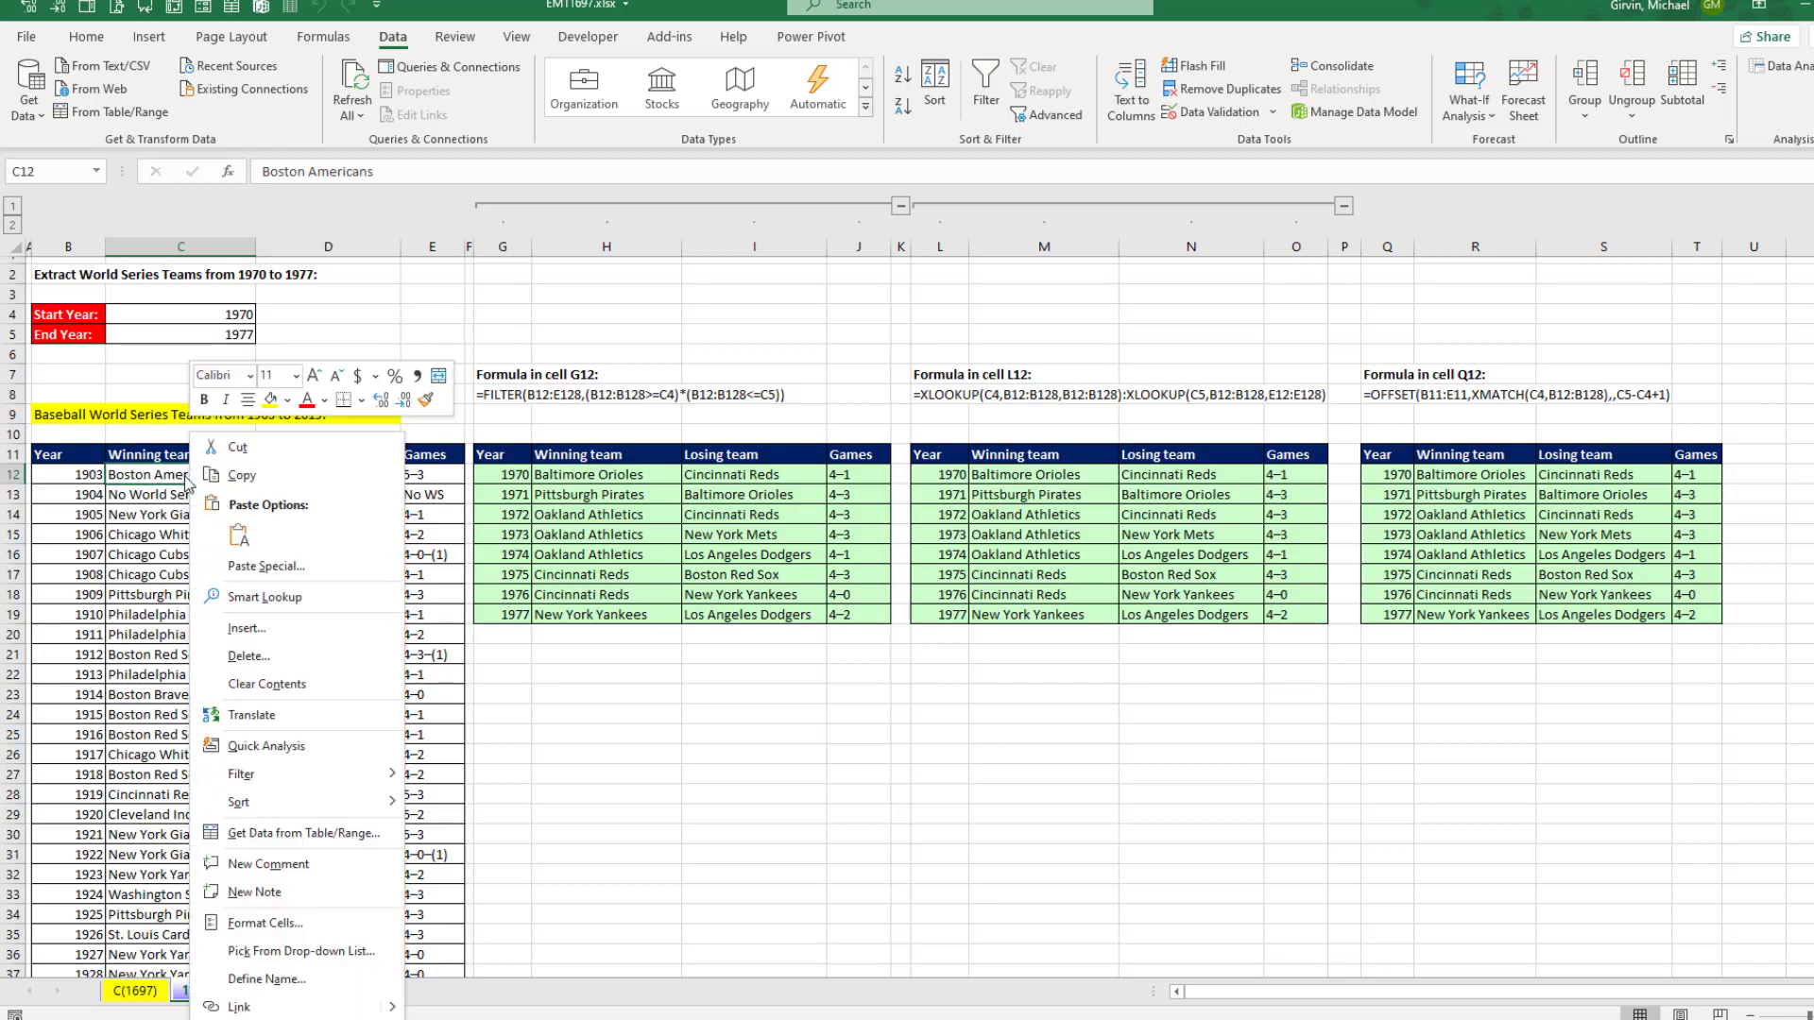
mouse_move(267, 802)
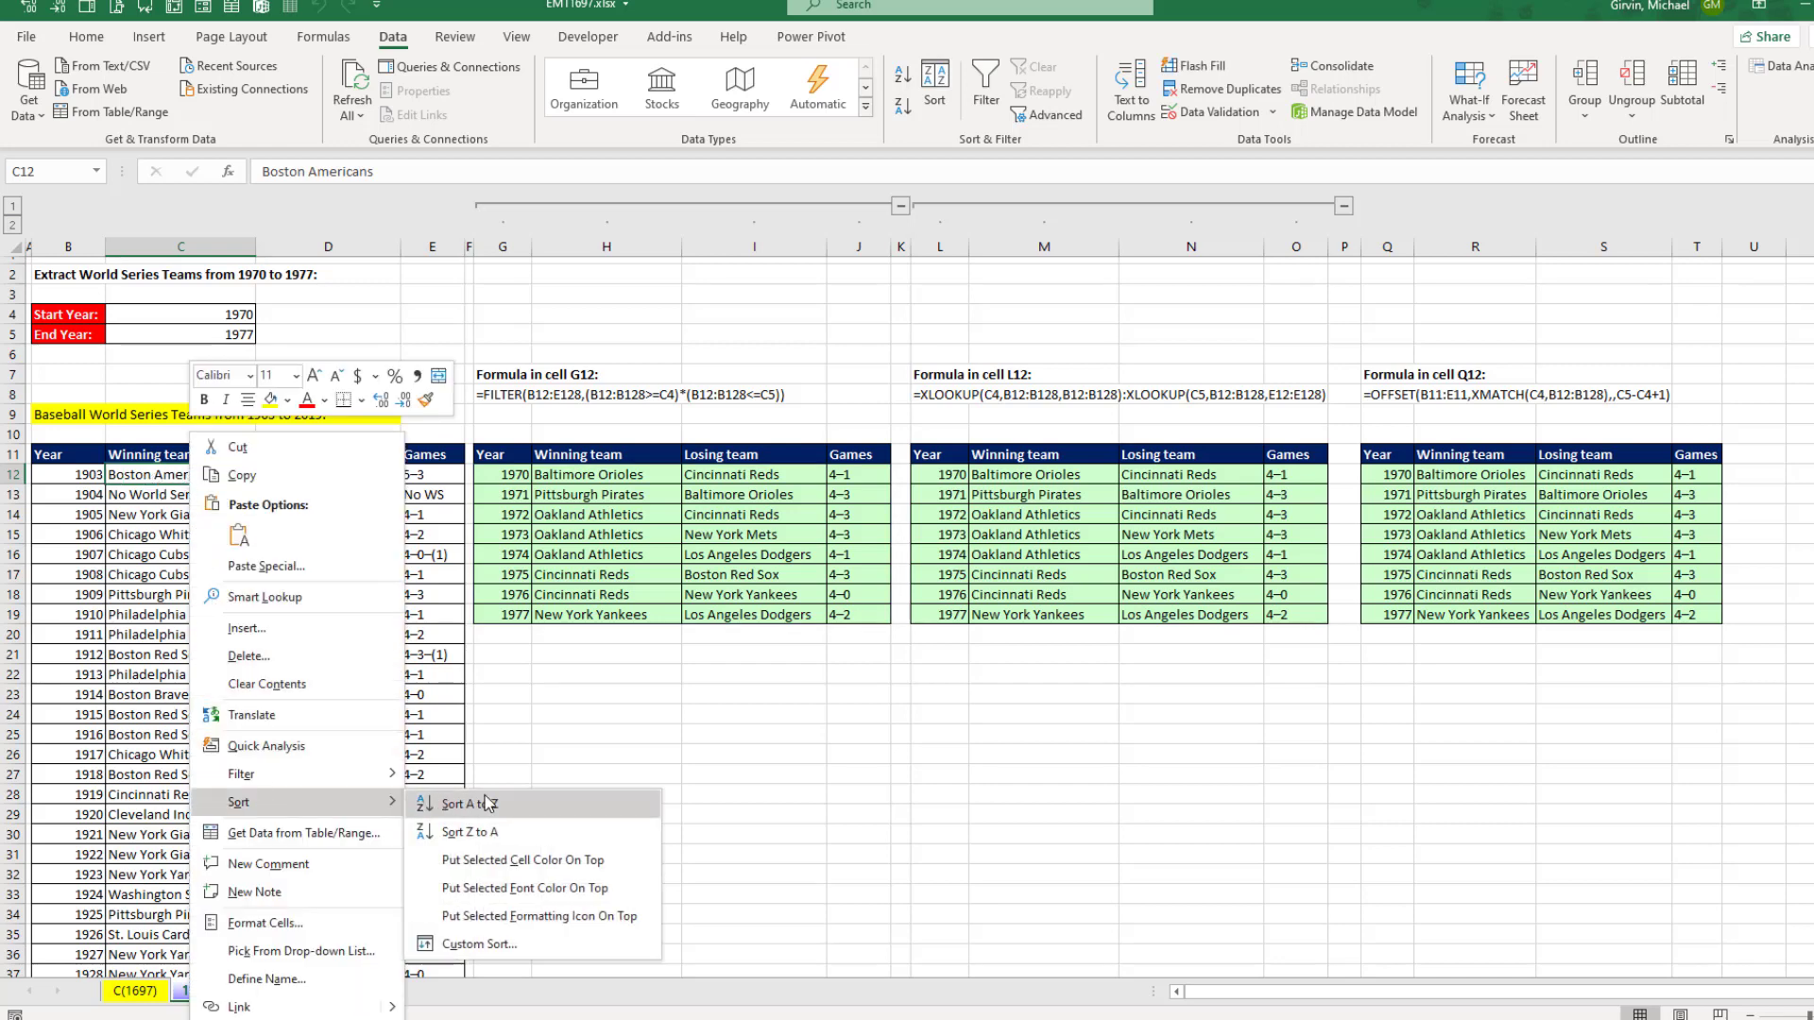
click(545, 815)
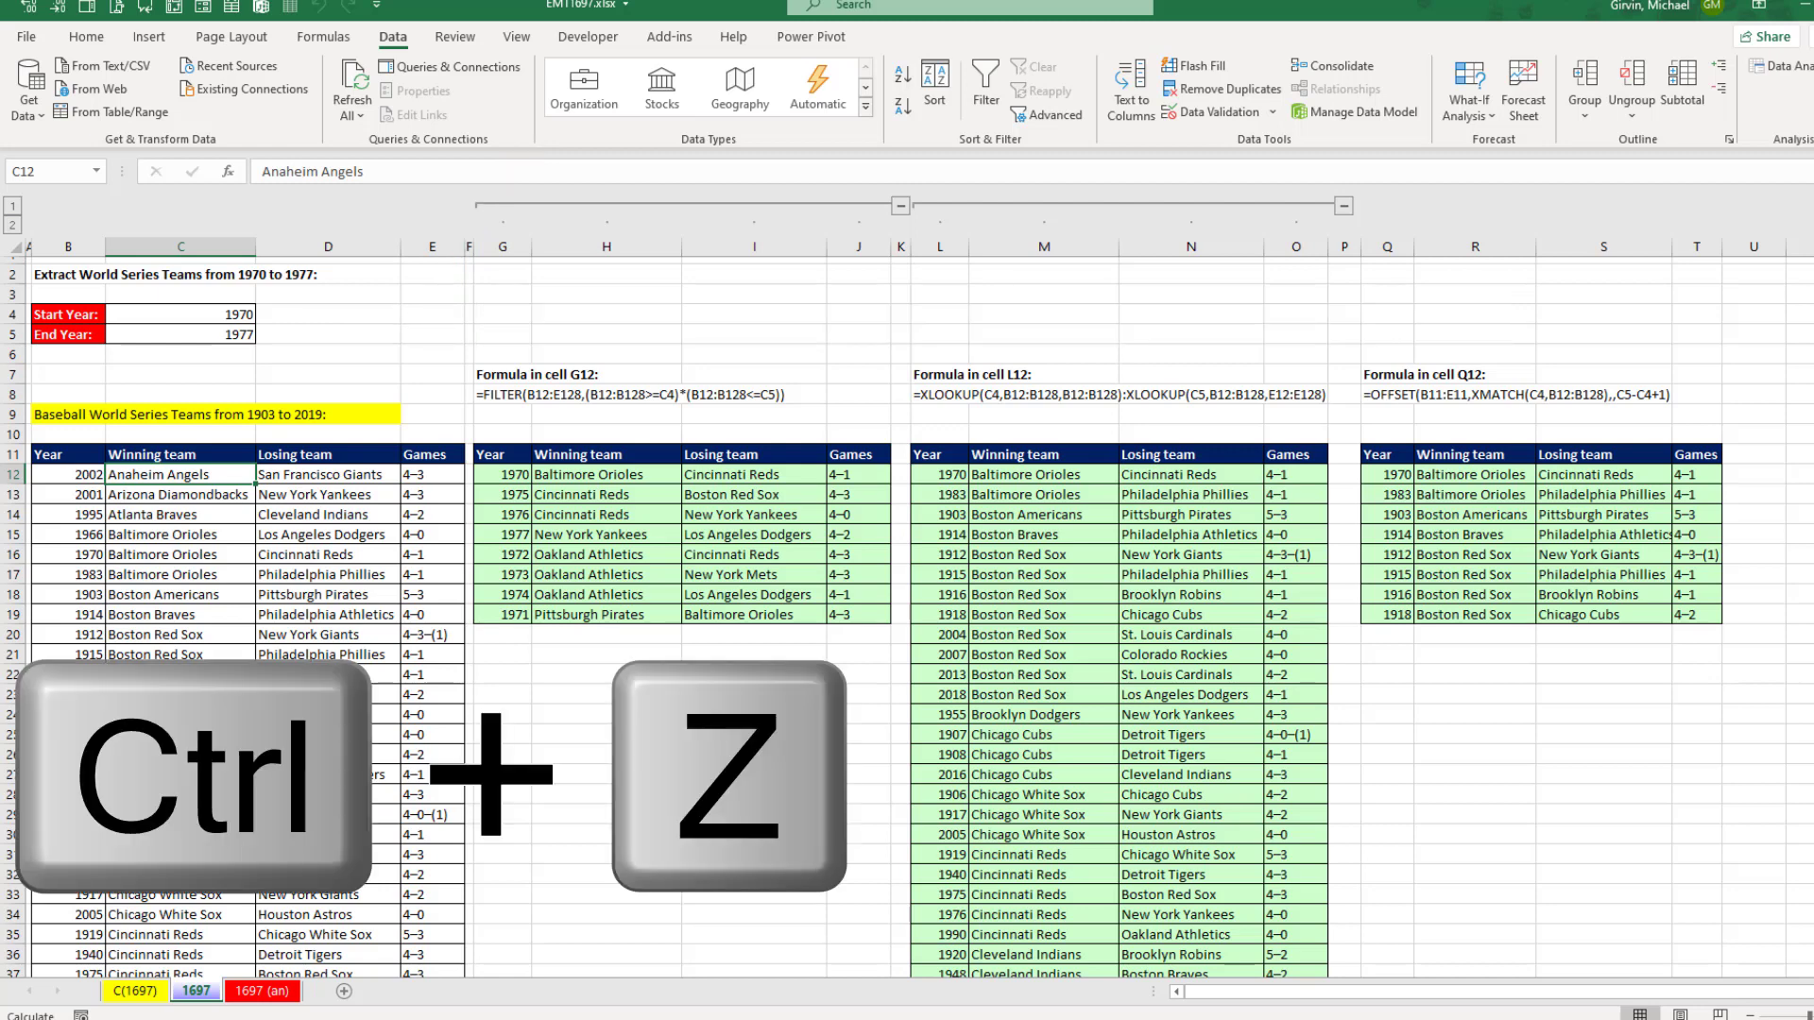
Step: Undo the sort to restore the table's year order from 1903
key(ctrl+z)
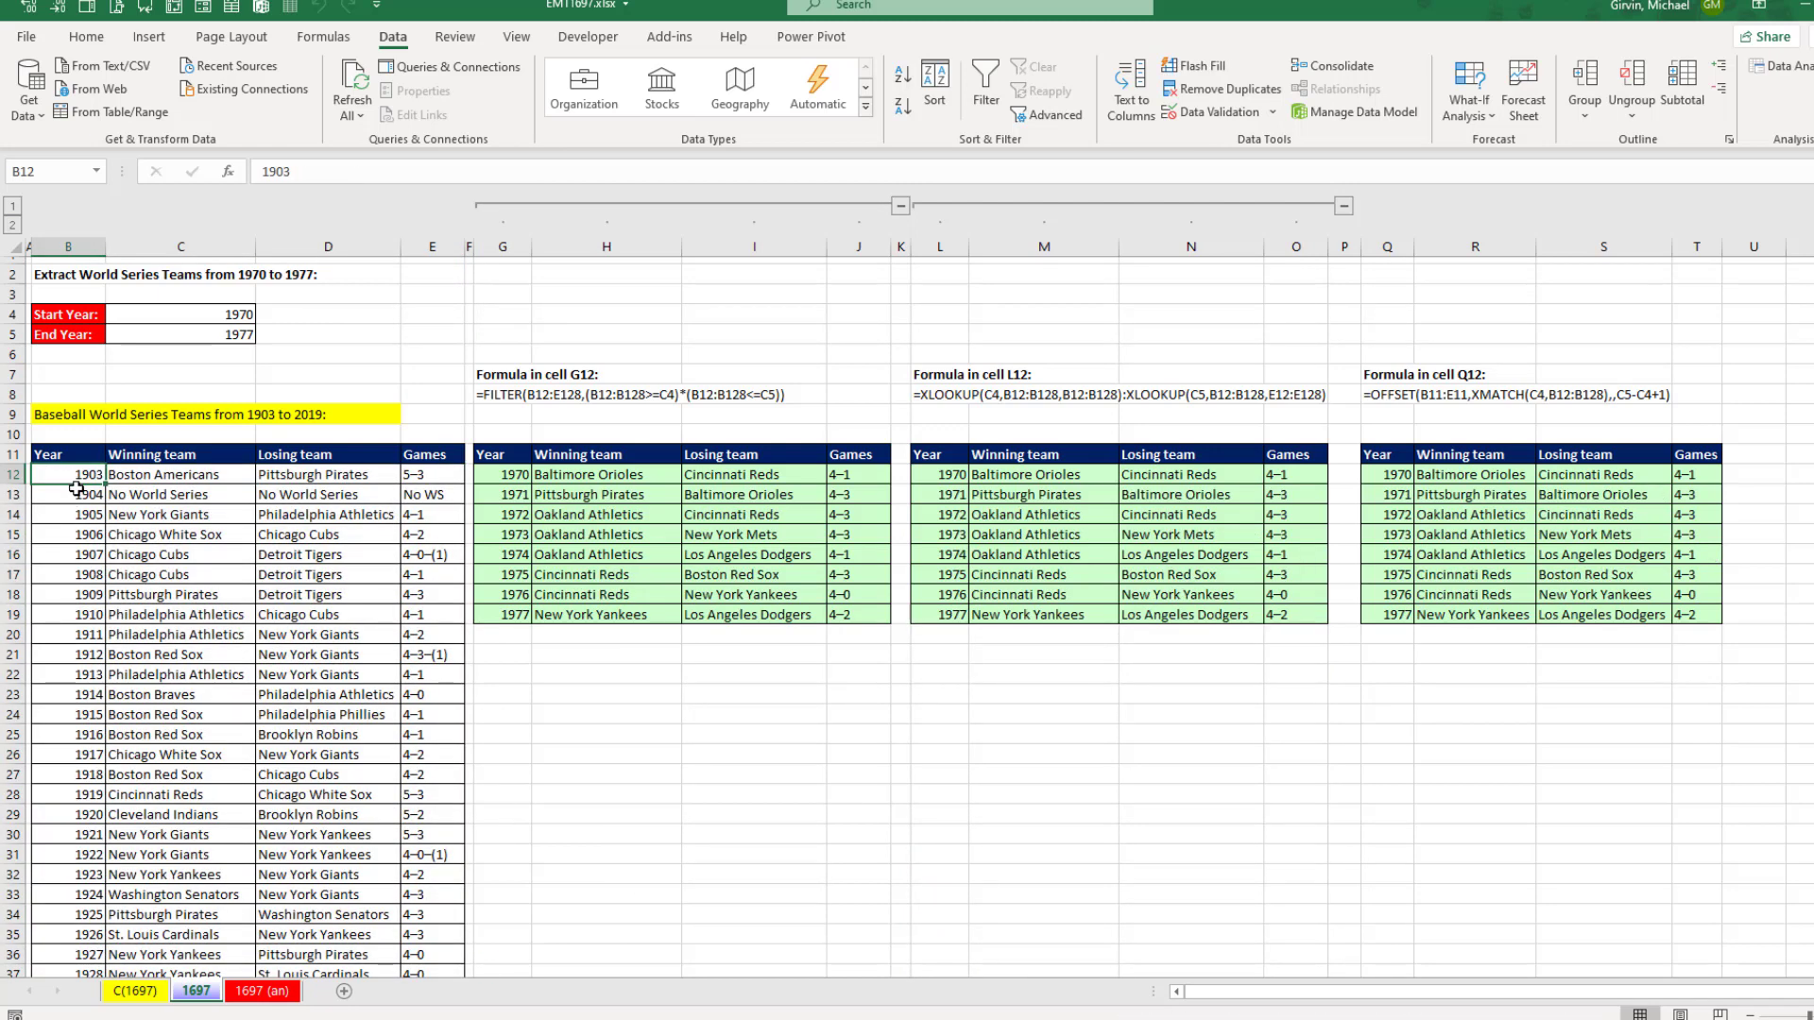